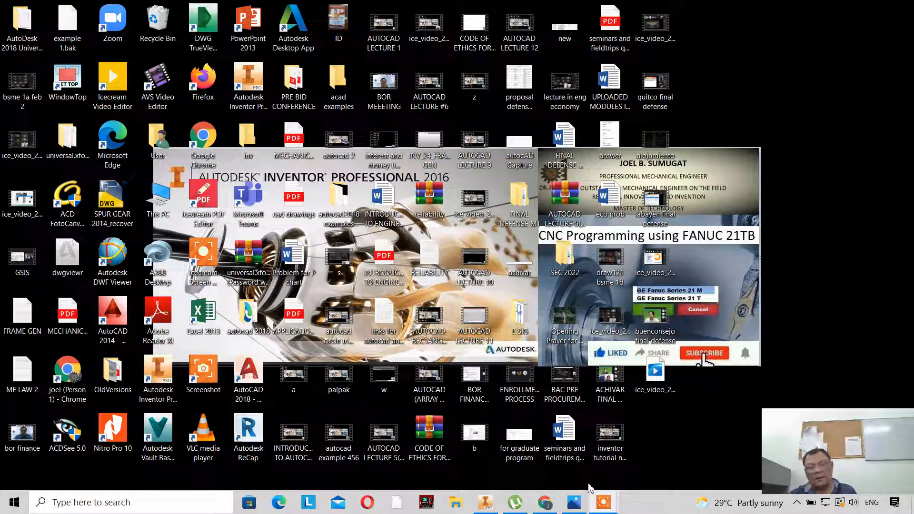
View the ex1.JPG reference drawing, switch to Autodesk Inventor and create a new part from the Standard (mm).ipt template.
mouse_move(574, 500)
left_click(574, 433)
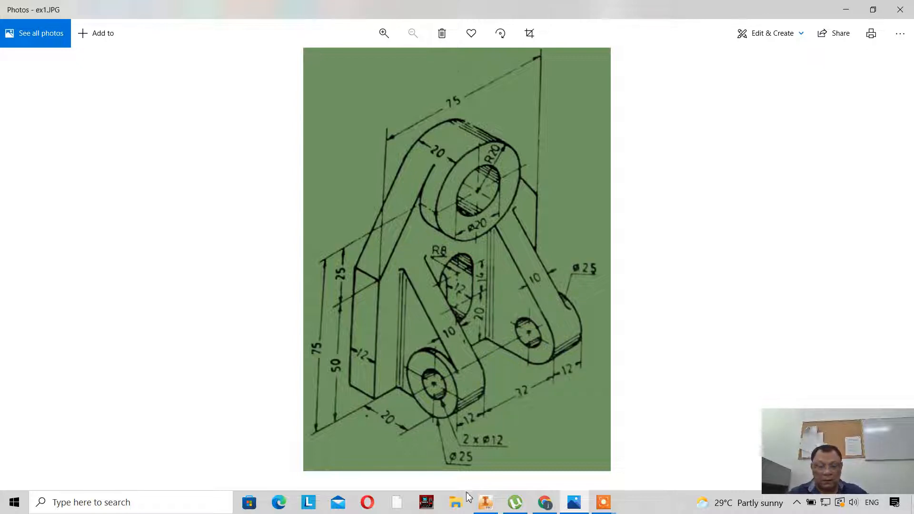
left_click(486, 502)
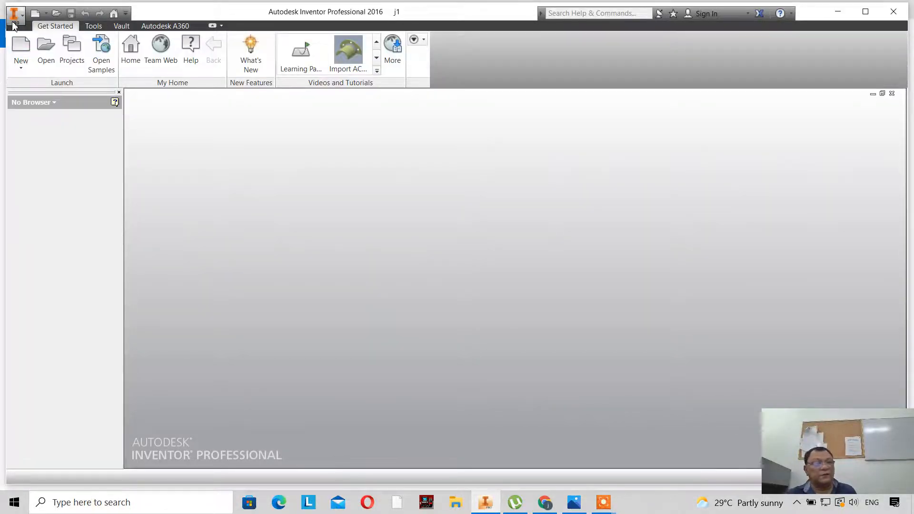
left_click(15, 14)
left_click(33, 56)
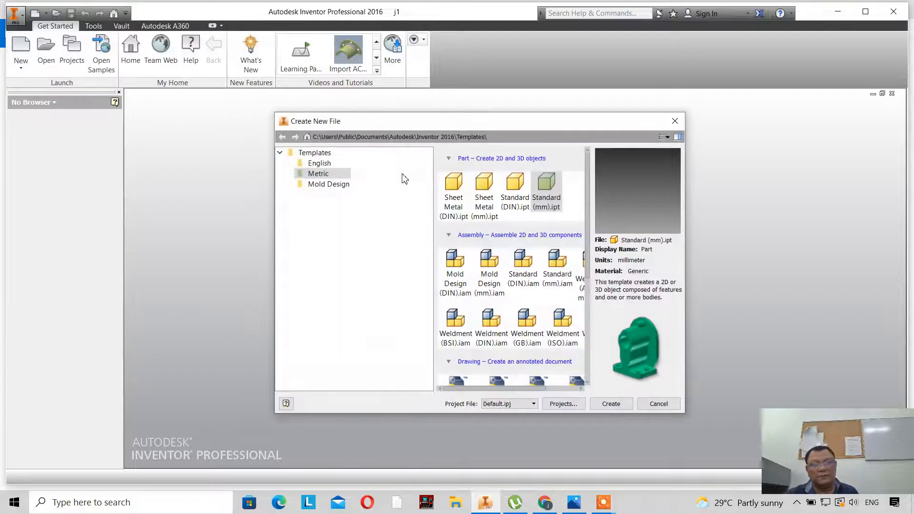
left_click(615, 404)
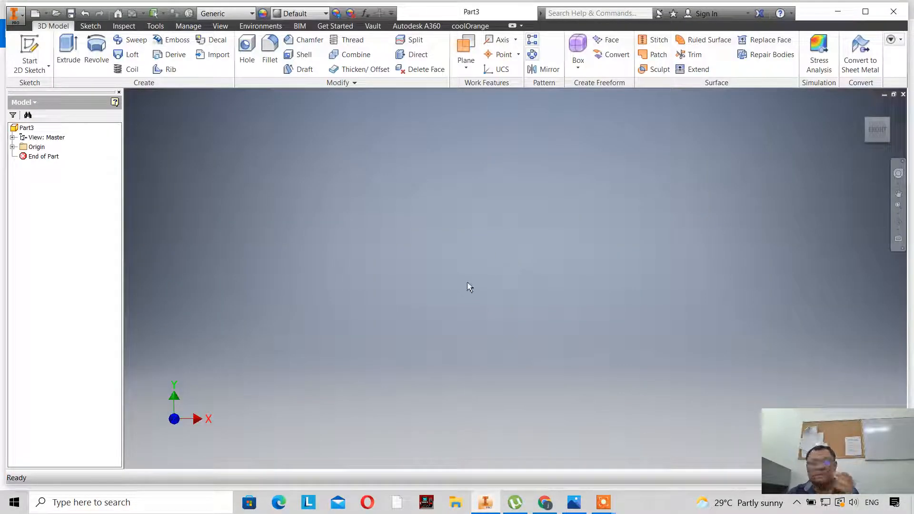
Start a 2D sketch on the YZ origin plane.
left_click(40, 53)
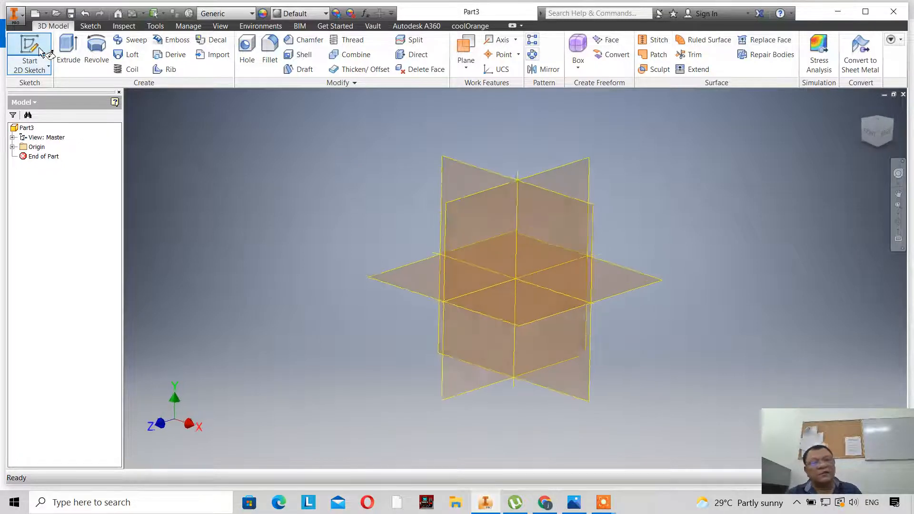
left_click(436, 221)
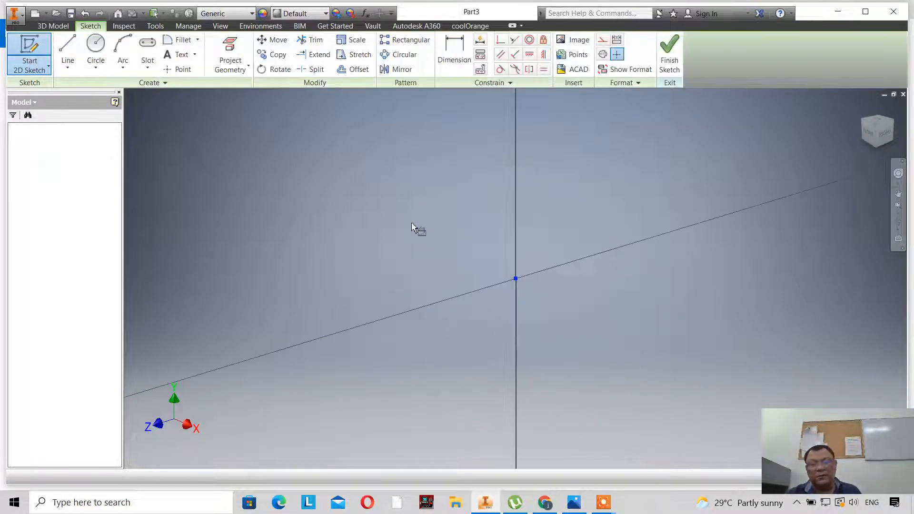
left_click(898, 199)
mouse_move(645, 224)
left_mouse_down()
mouse_move(570, 274)
mouse_move(569, 261)
left_mouse_up()
right_click(567, 257)
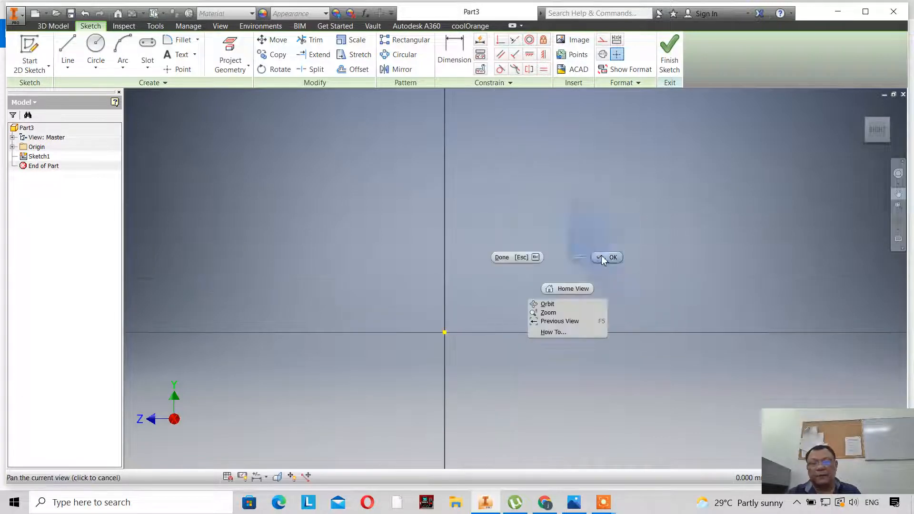
left_click(602, 257)
Draw a 75 mm vertical line upward from the sketch origin.
left_click(67, 48)
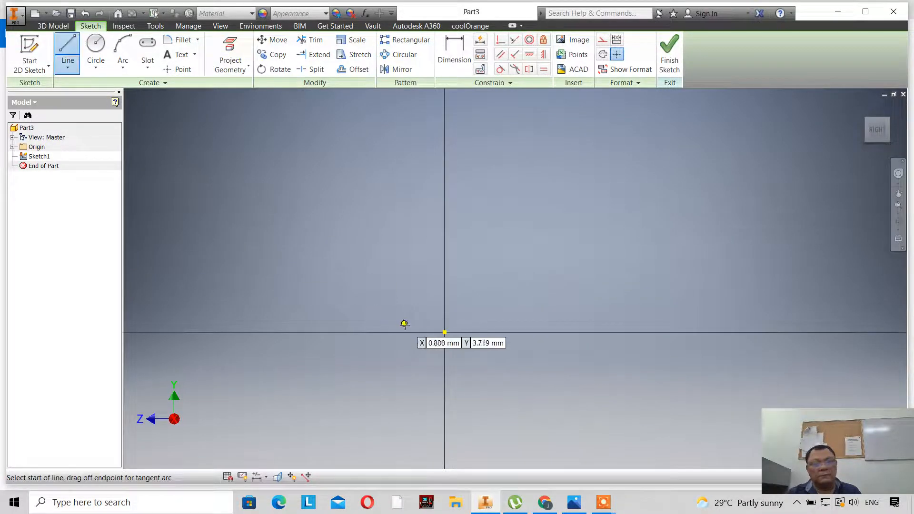
left_click(445, 332)
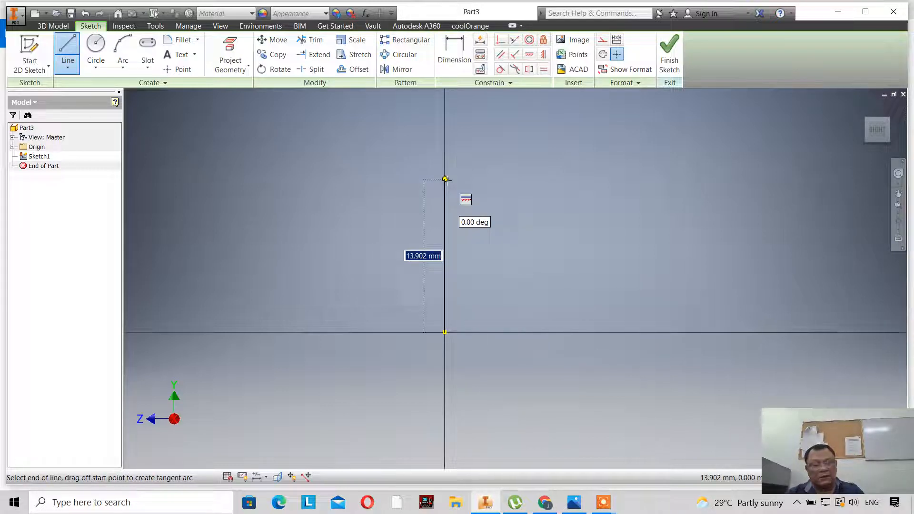
type("75")
key("Return")
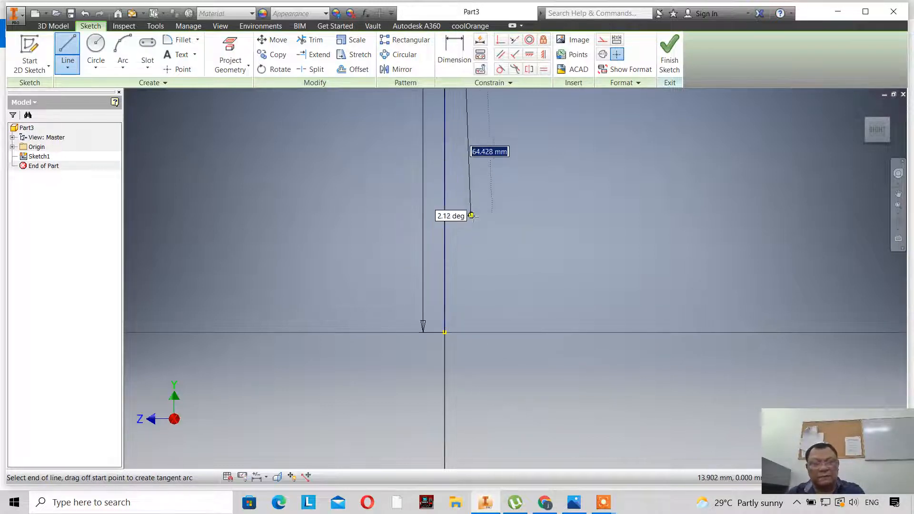
right_click(476, 216)
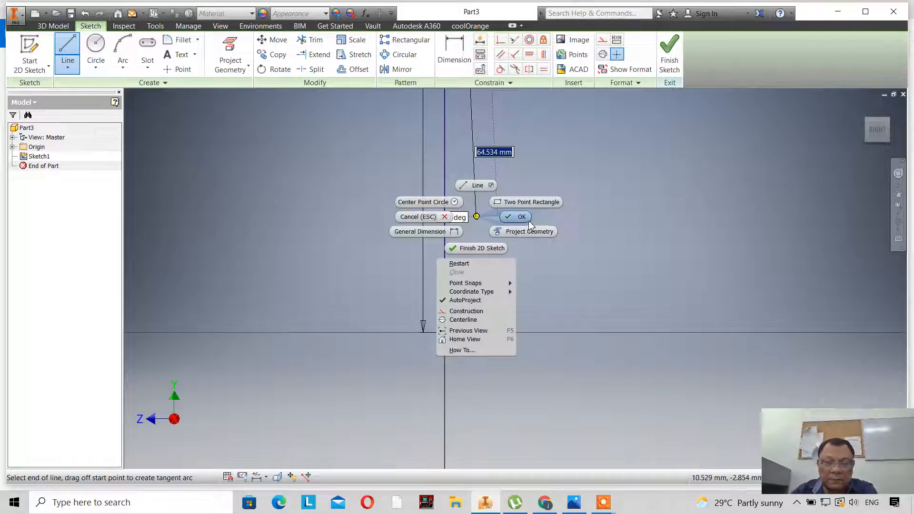
left_click(530, 222)
Move the 75 mm dimension clear of the vertical line and convert that line to construction geometry.
scroll(543, 284, "up", 5)
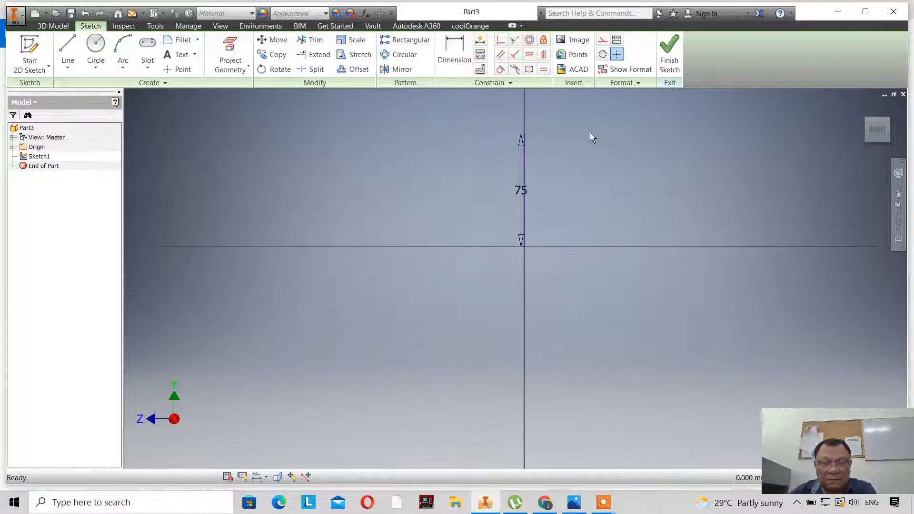
scroll(590, 138, "up", 2)
scroll(587, 136, "down", 5)
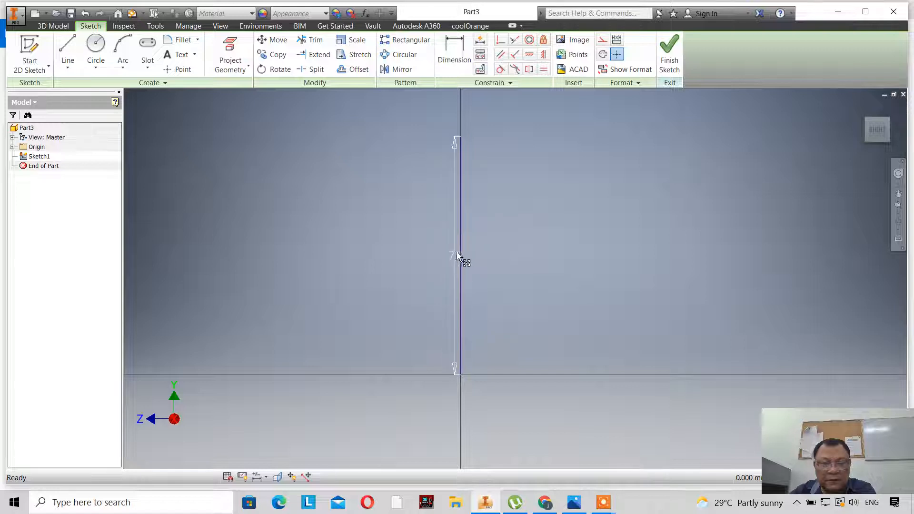
left_click_drag(455, 256, 523, 263)
left_click_drag(473, 283, 444, 249)
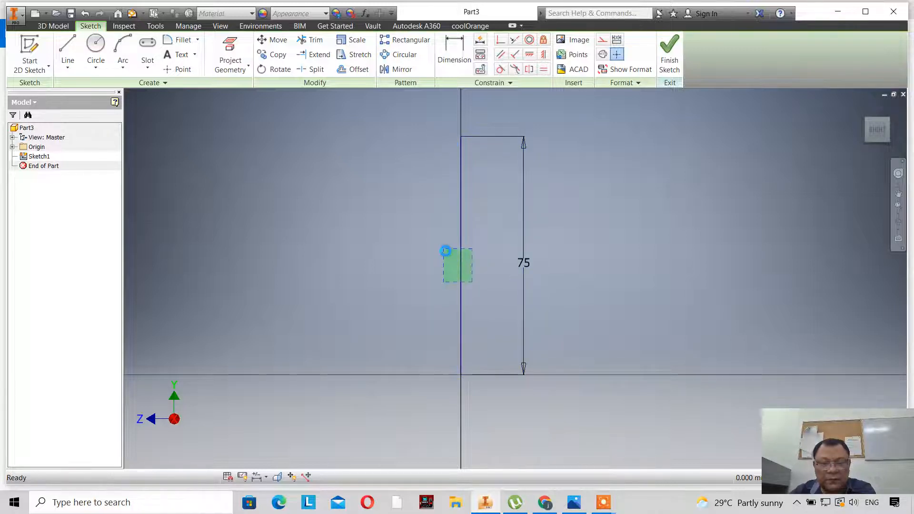
left_click(601, 41)
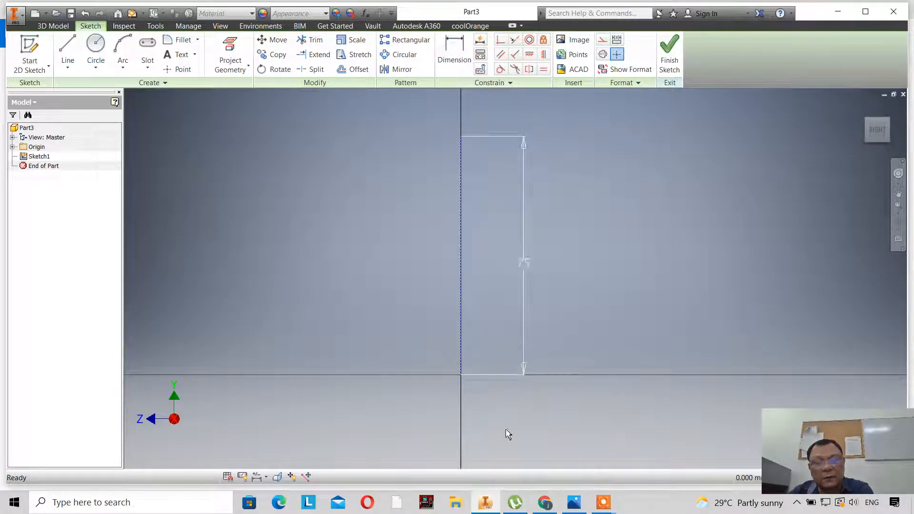
Check the base width in the reference drawing and draw a horizontal line of length 75/2 mm from the origin toward positive Z.
left_click(570, 502)
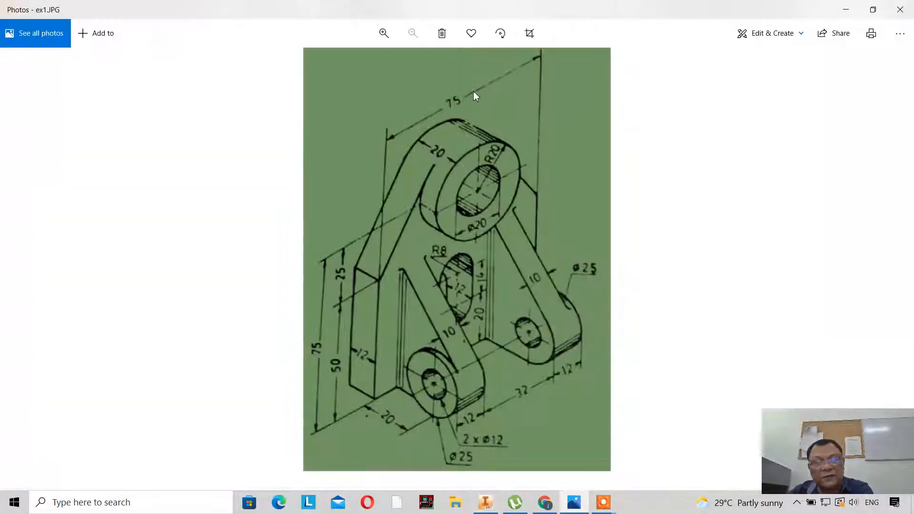
left_click(486, 502)
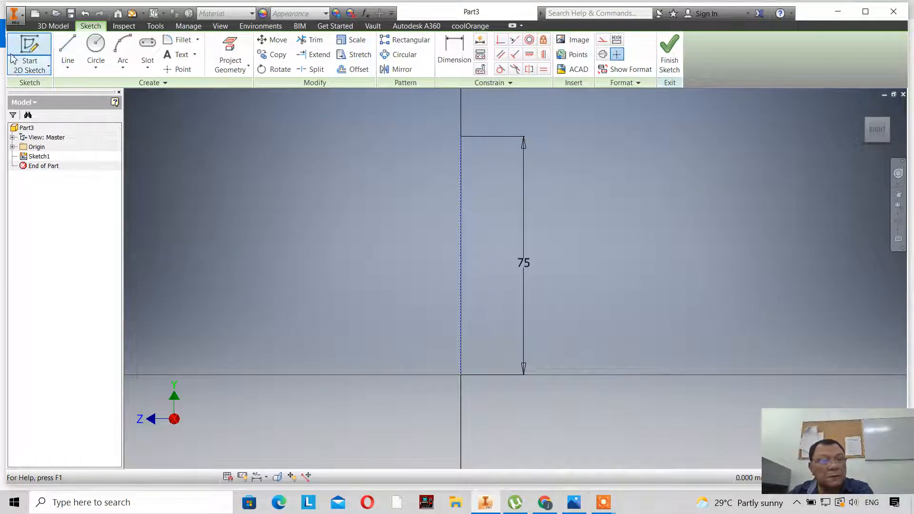
left_click(68, 47)
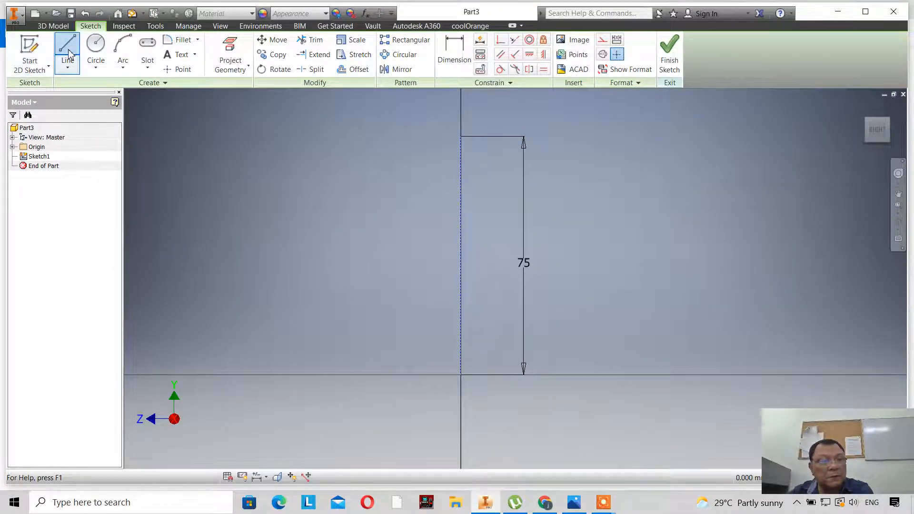
left_click(458, 374)
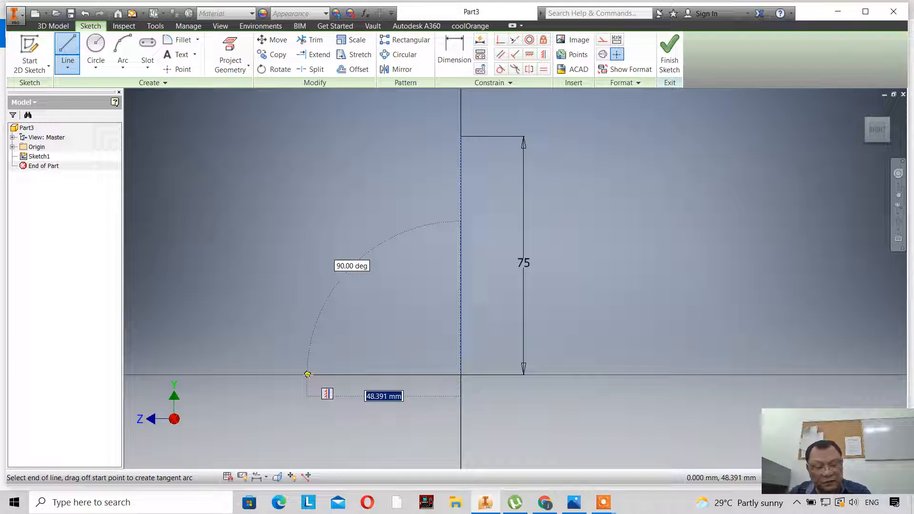
type("7")
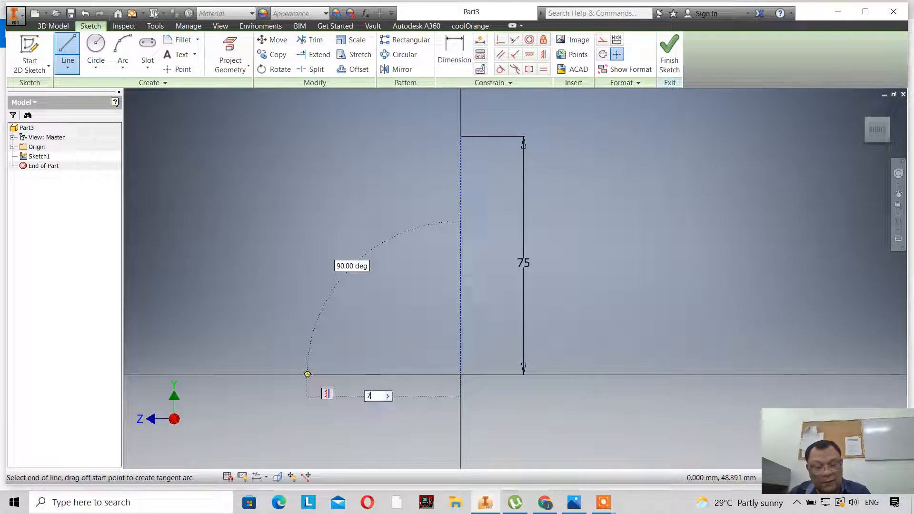
type("5/2")
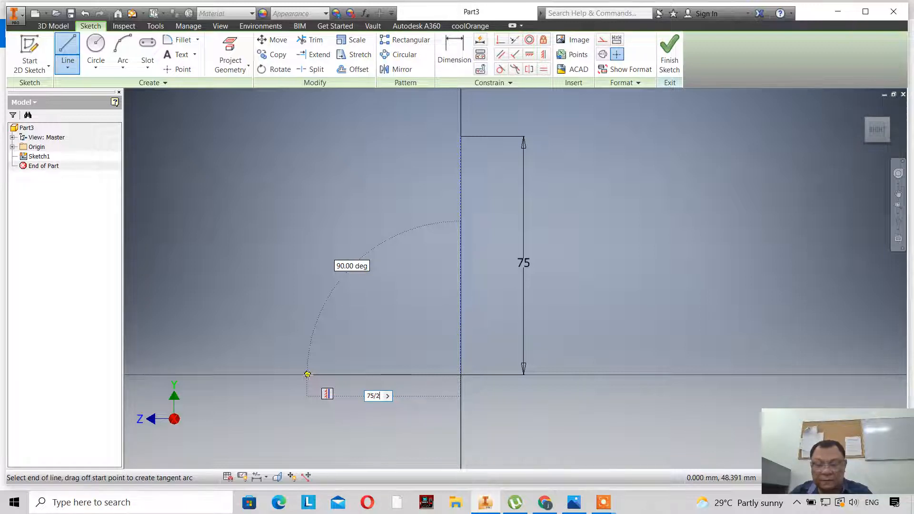
key("Return")
right_click(277, 287)
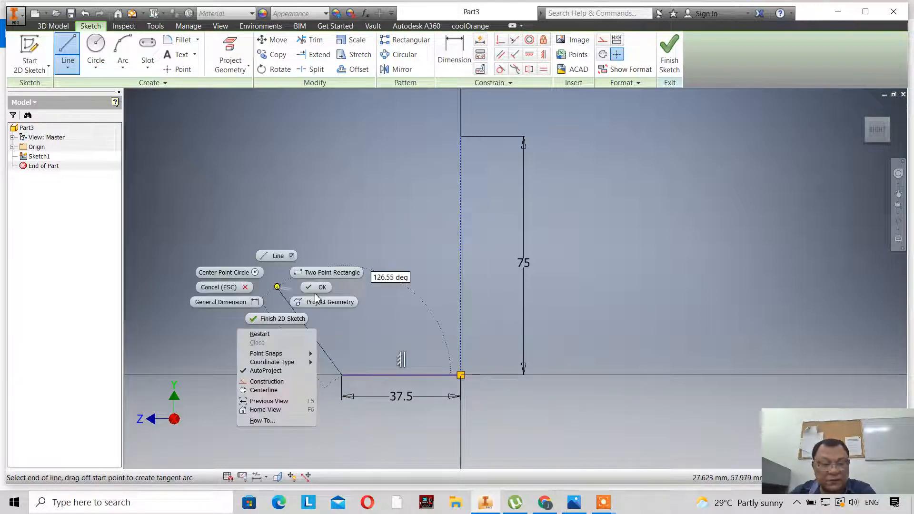
left_click(317, 287)
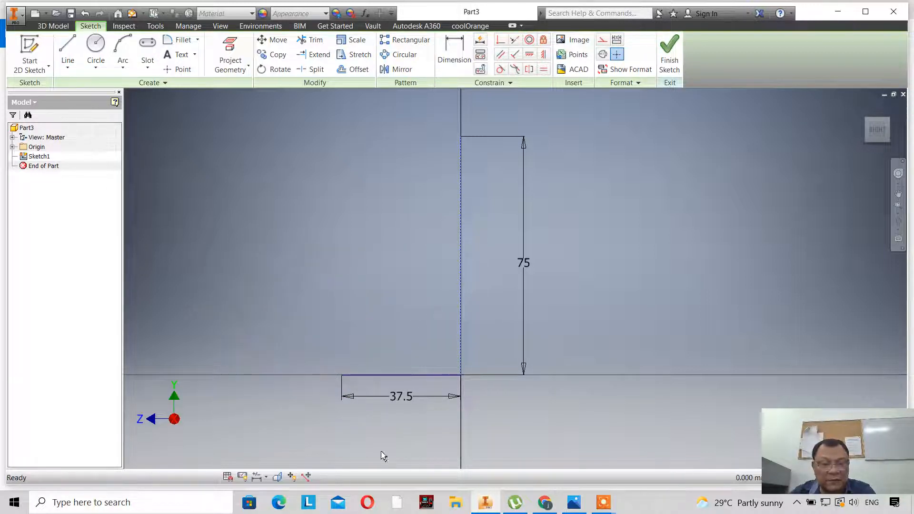
Check the side height in the reference drawing and draw a 50 mm vertical line upward from the base line's outer end.
left_click(574, 503)
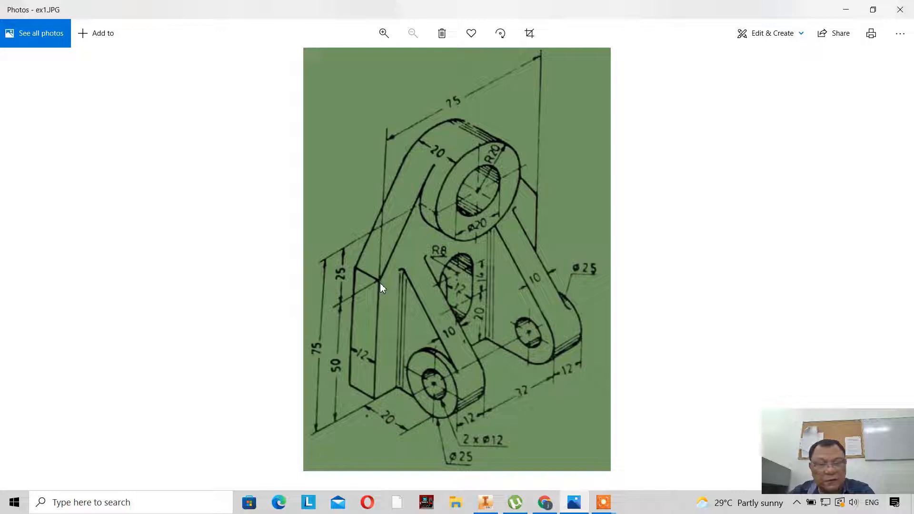
left_click(485, 502)
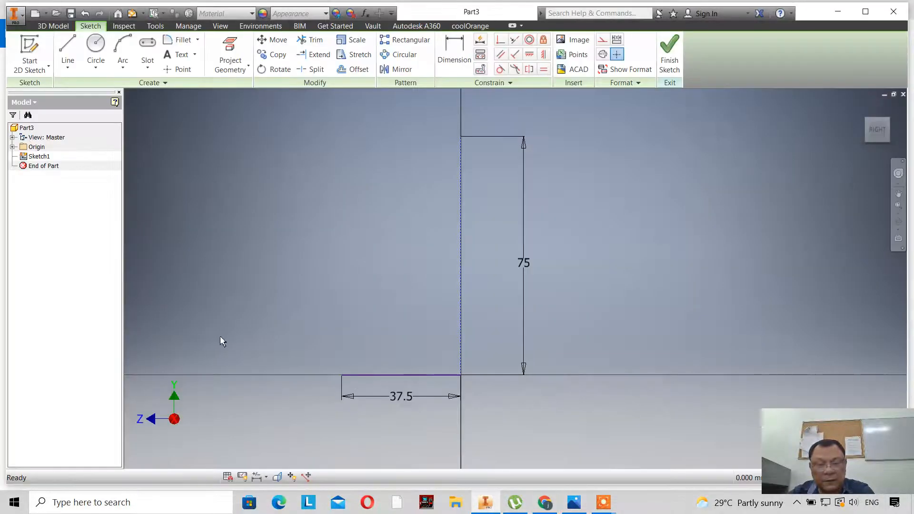
left_click(67, 47)
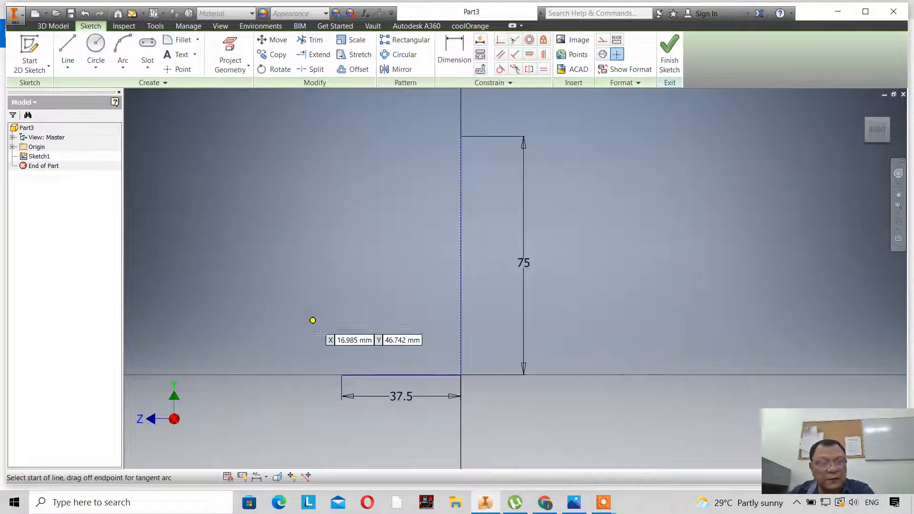
left_click(342, 374)
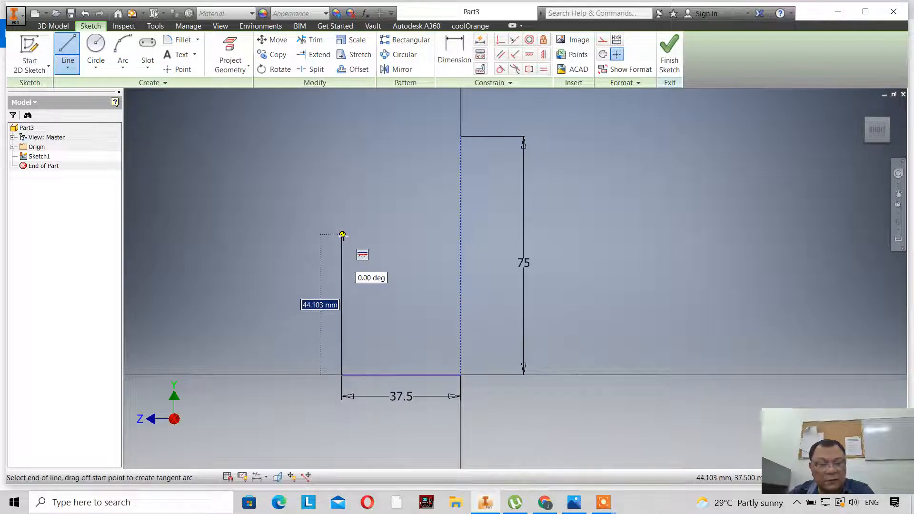
type("50")
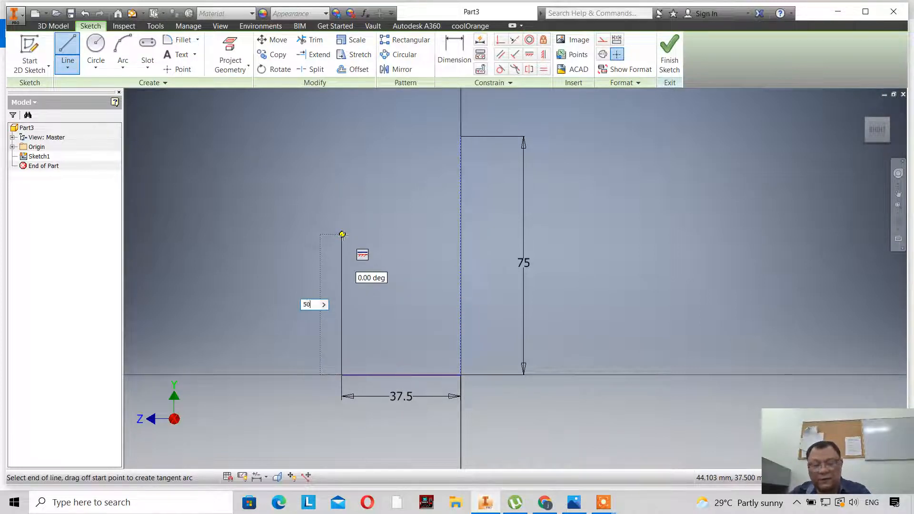
key("Return")
right_click(352, 162)
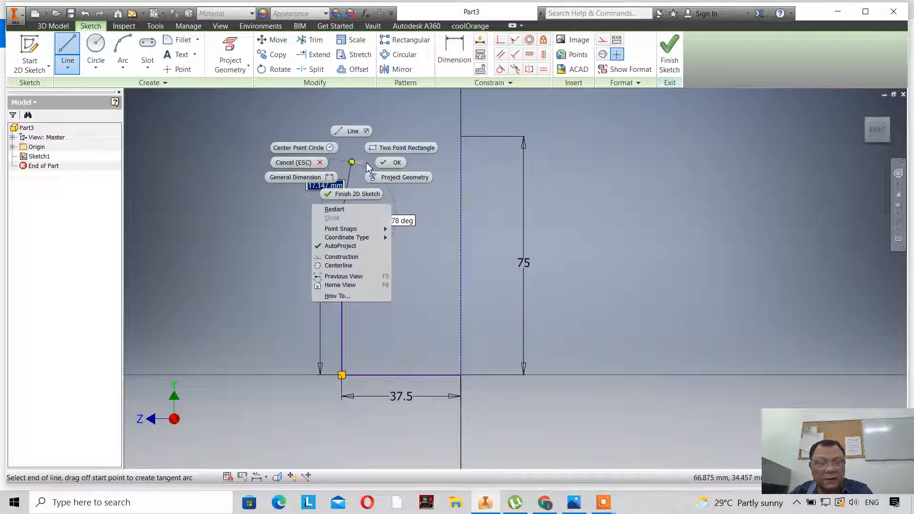
left_click(385, 163)
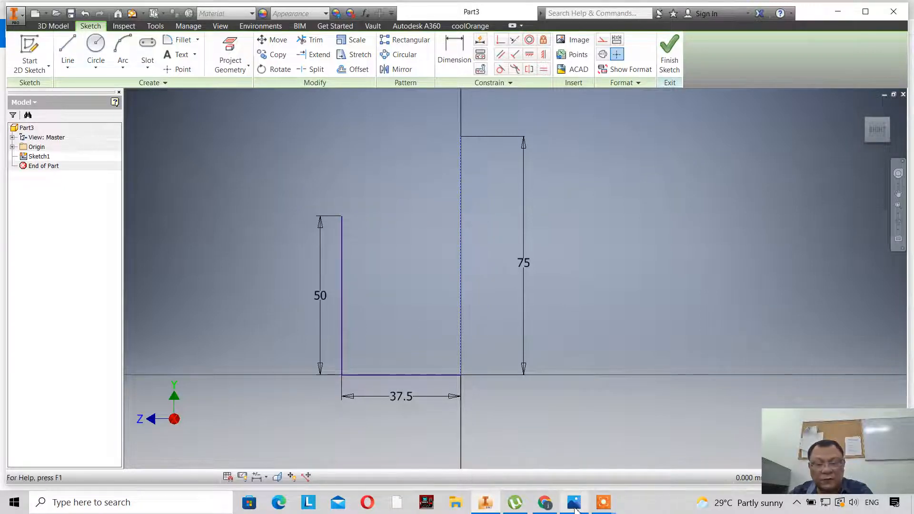
Check the boss size in the reference drawing and draw a circle of radius 20 mm centred on the construction line's upper end.
left_click(574, 502)
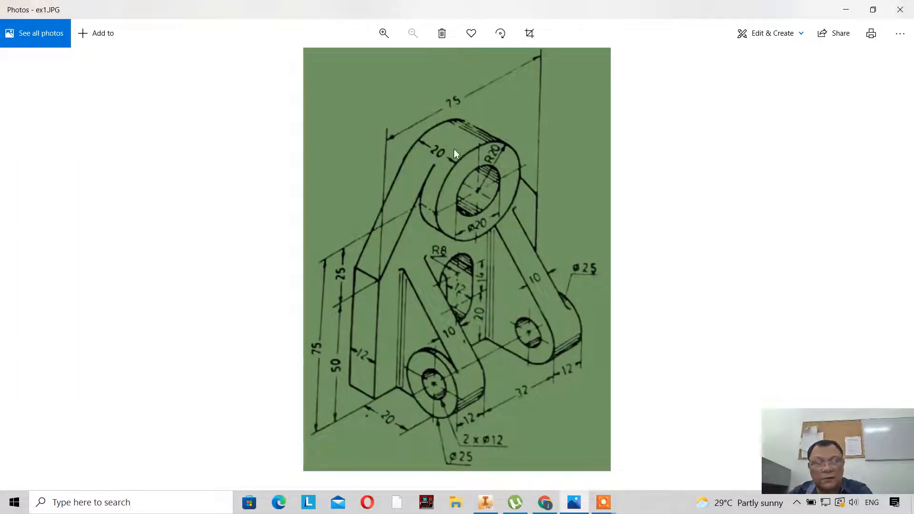
left_click(485, 502)
scroll(447, 341, "down", 3)
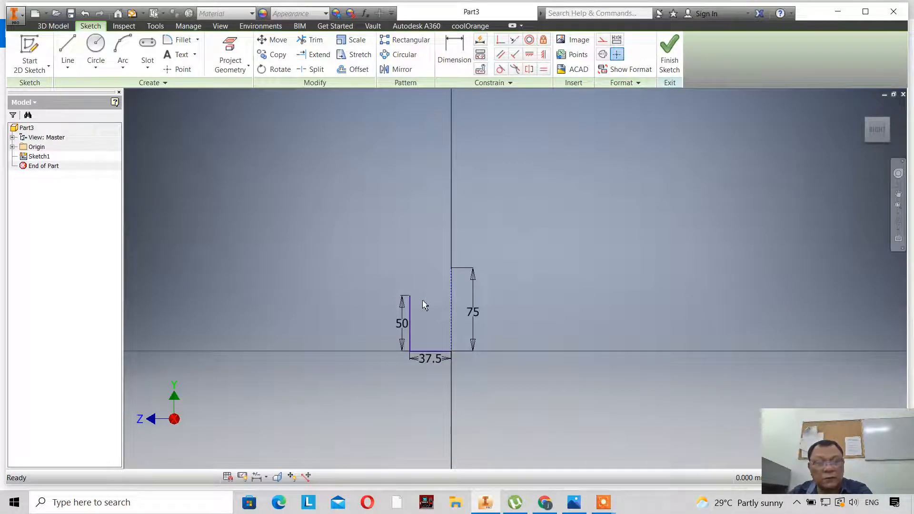
scroll(425, 305, "up", 2)
left_click(95, 48)
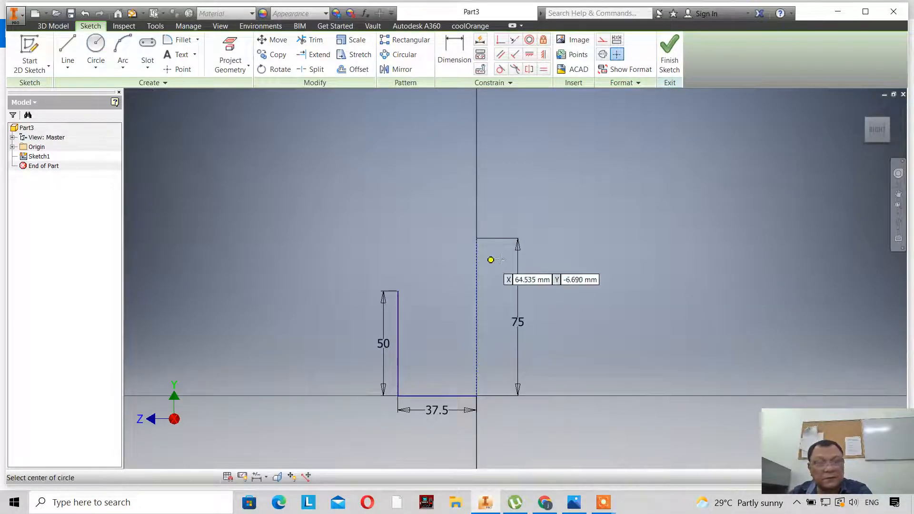
left_click(476, 238)
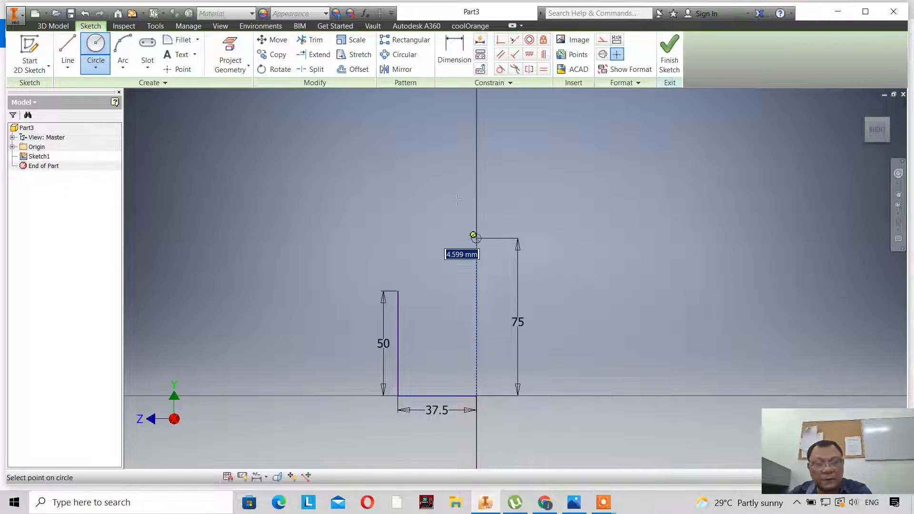
right_click(457, 197)
left_click(440, 283)
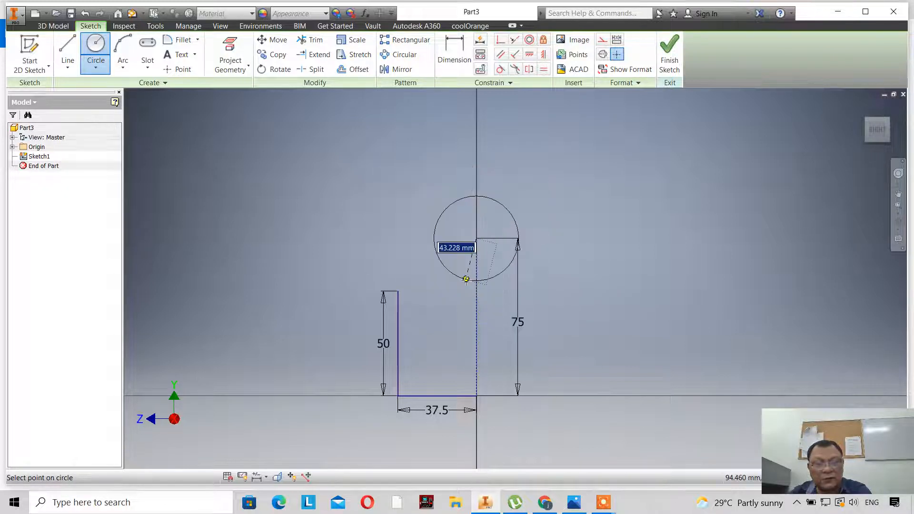
type("20")
key("Return")
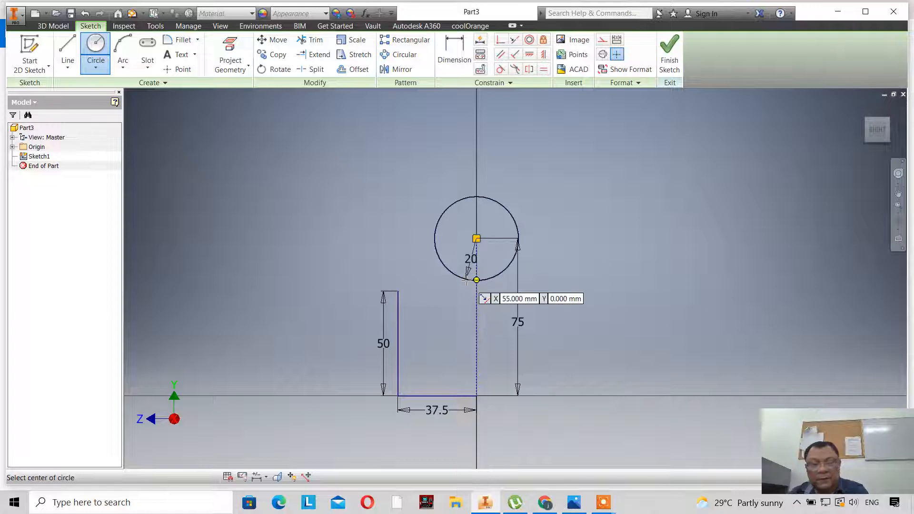
right_click(586, 225)
left_click(619, 226)
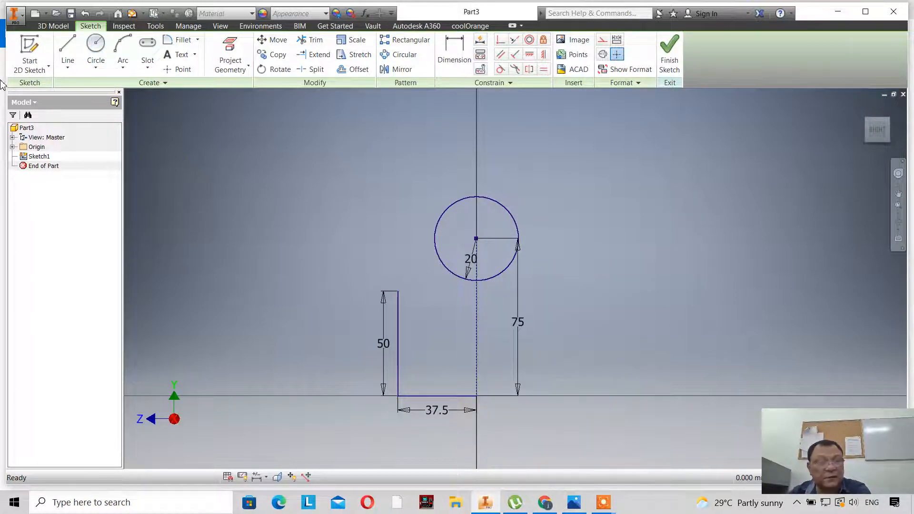
Draw a sloping line from the upper end of the 50 mm side line to the circle's positive-Z side.
left_click(65, 47)
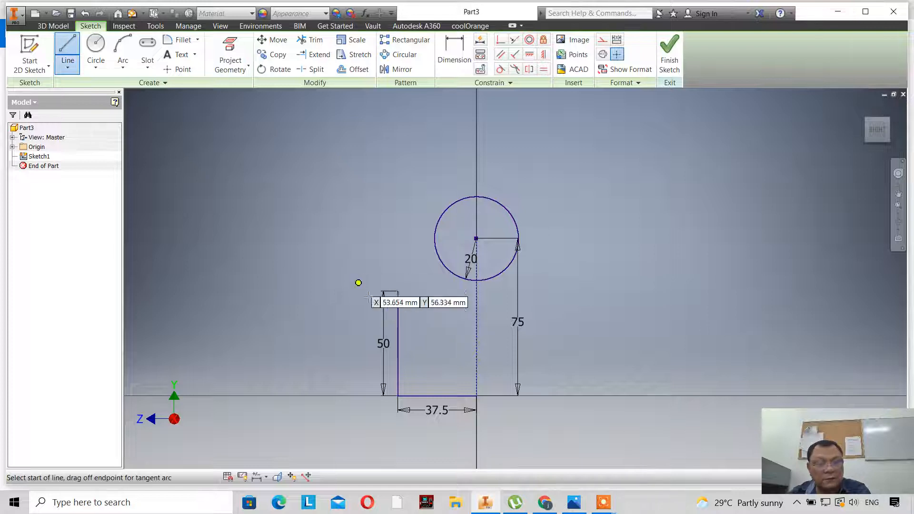
left_click(398, 290)
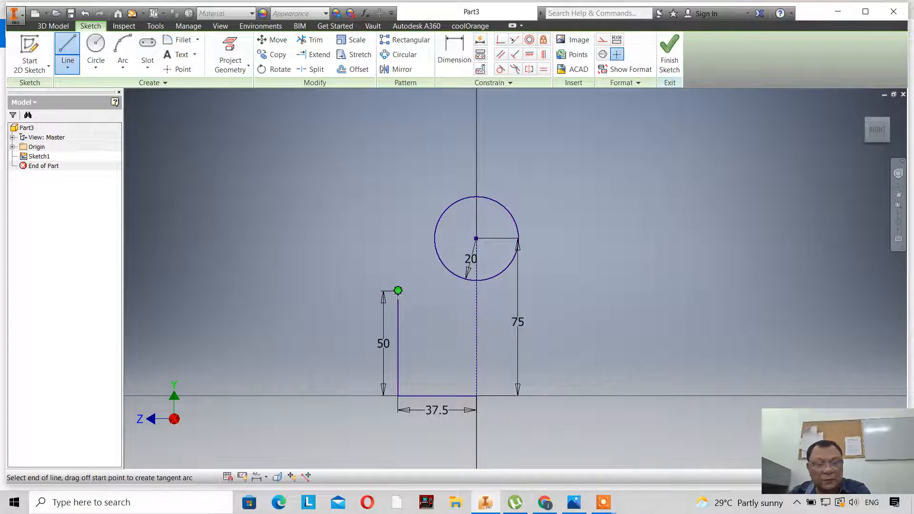
left_click(435, 238)
right_click(419, 202)
left_click(429, 174)
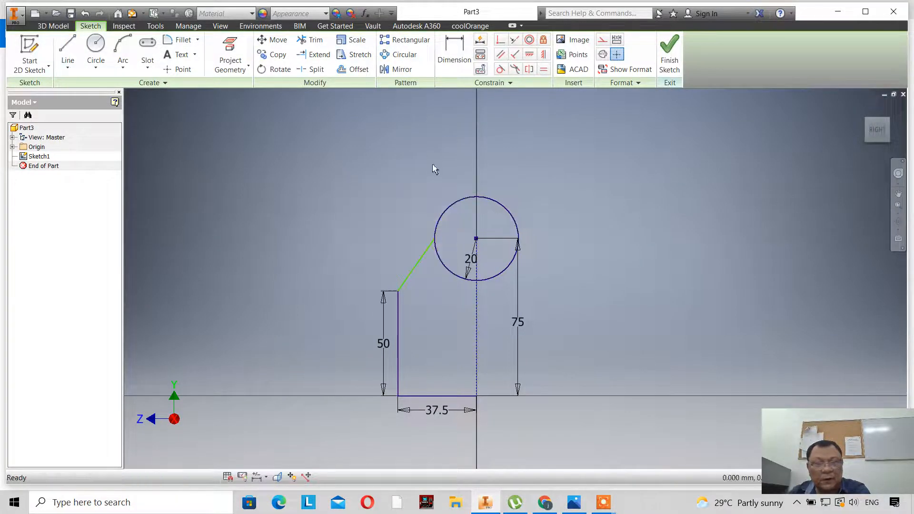
Apply a tangent constraint between the sloping line and the outer circle.
left_click(501, 70)
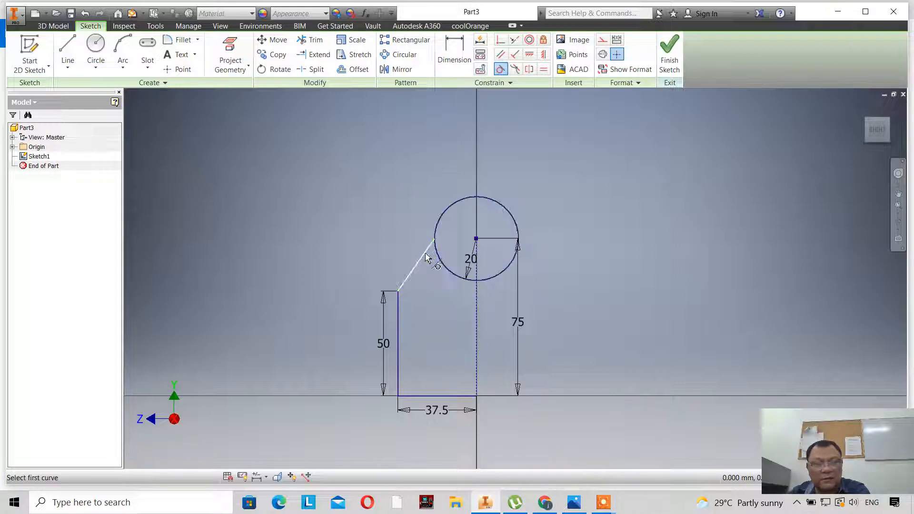
left_click(426, 250)
left_click(438, 219)
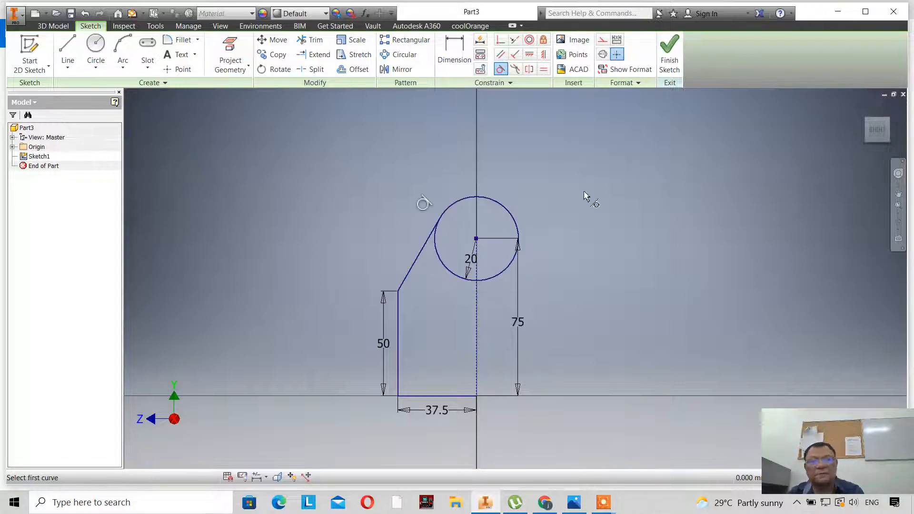
right_click(585, 196)
left_click(614, 197)
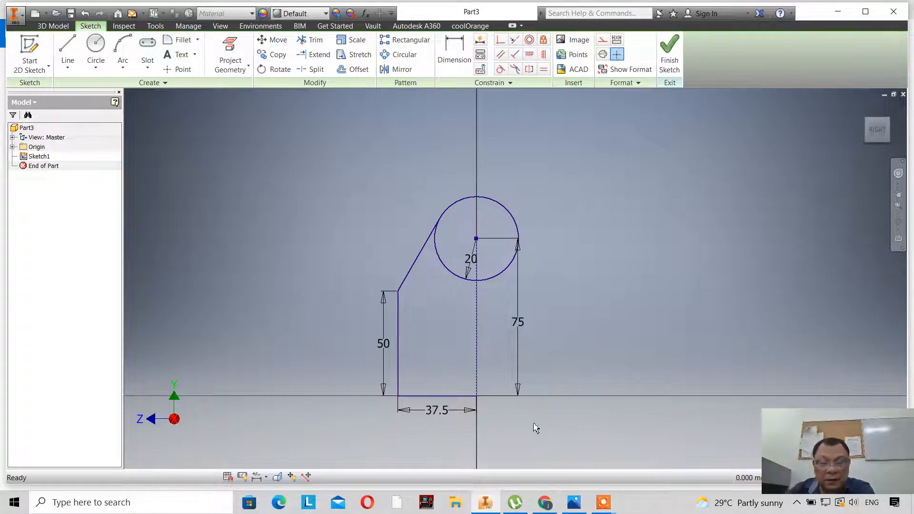
Check the boss hole in the reference drawing and draw a concentric circle of diameter 20 mm inside the outer circle.
left_click(574, 502)
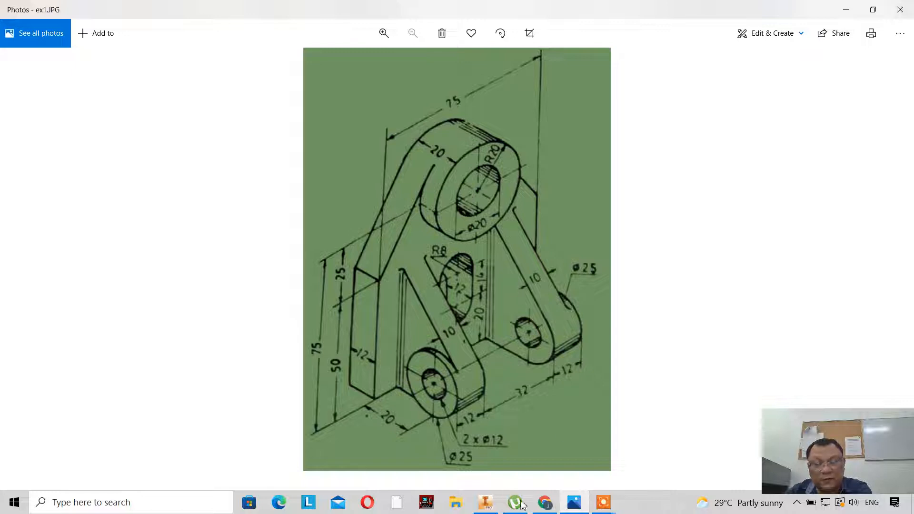
left_click(485, 502)
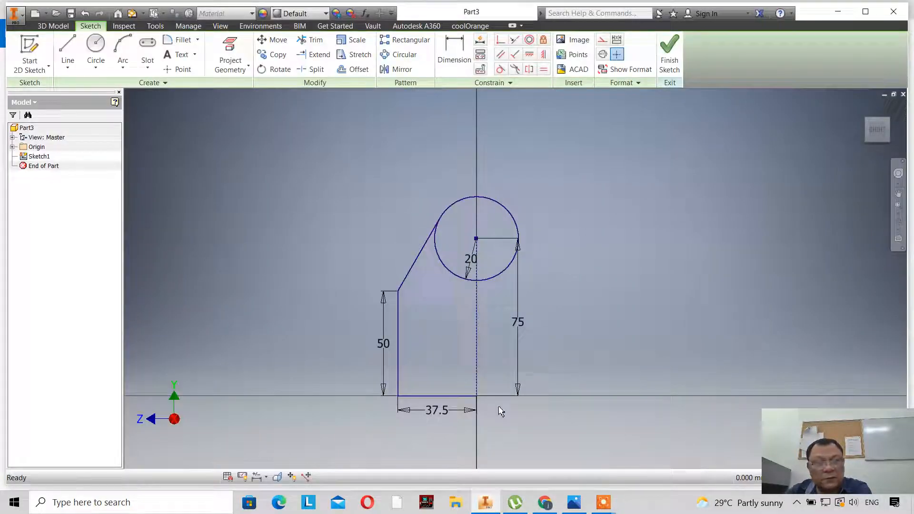
left_click(104, 63)
left_click(103, 53)
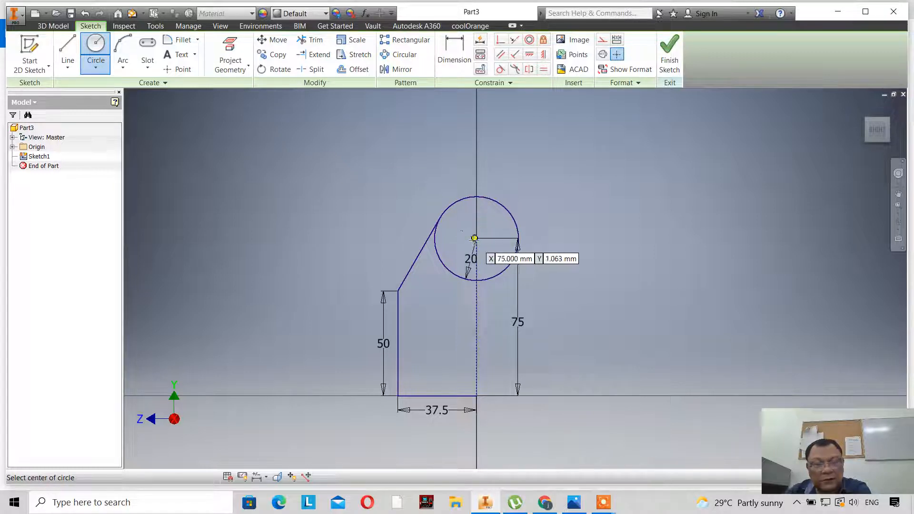
left_click(476, 237)
right_click(498, 310)
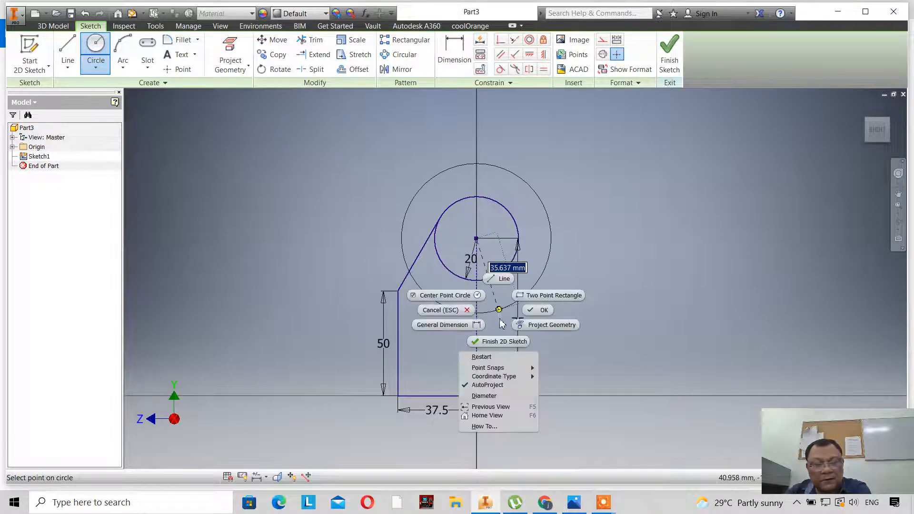
left_click(502, 396)
type("2")
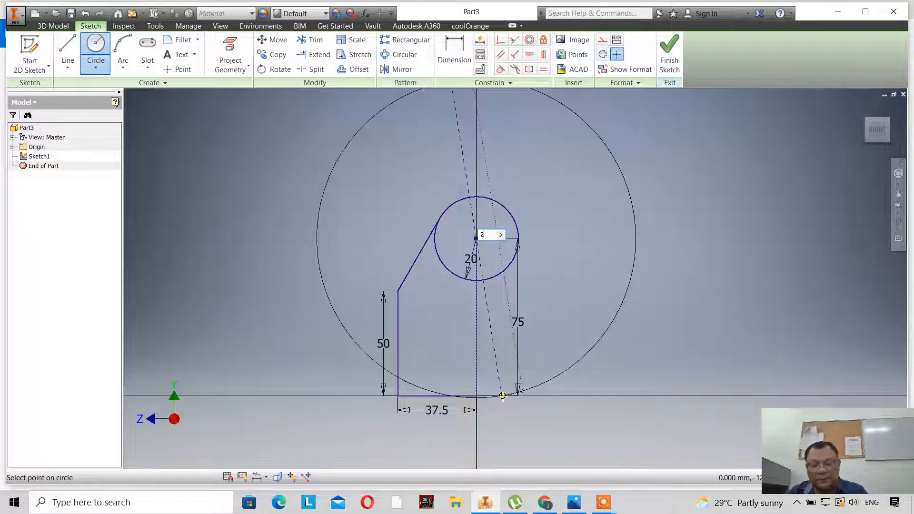
type("0")
key("Return")
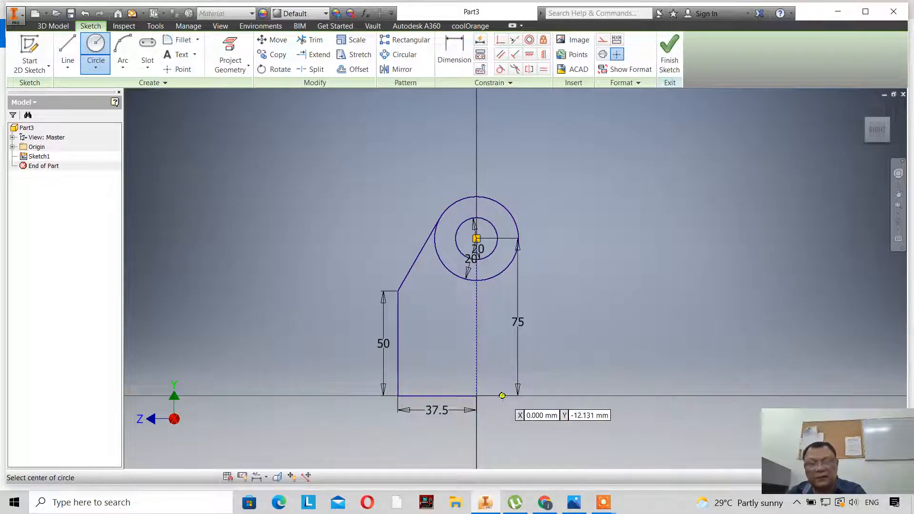
right_click(589, 253)
left_click(620, 256)
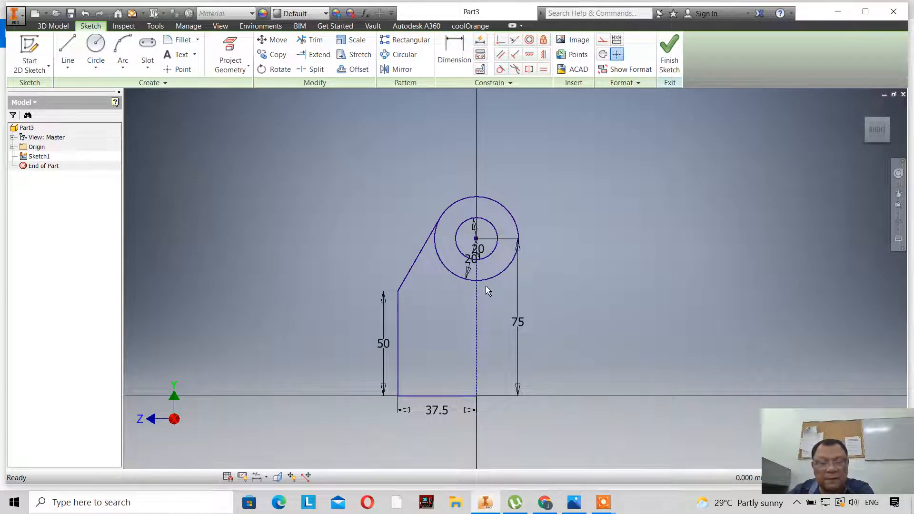
Mirror the base line, side line and sloping line about the vertical construction line.
left_click(396, 69)
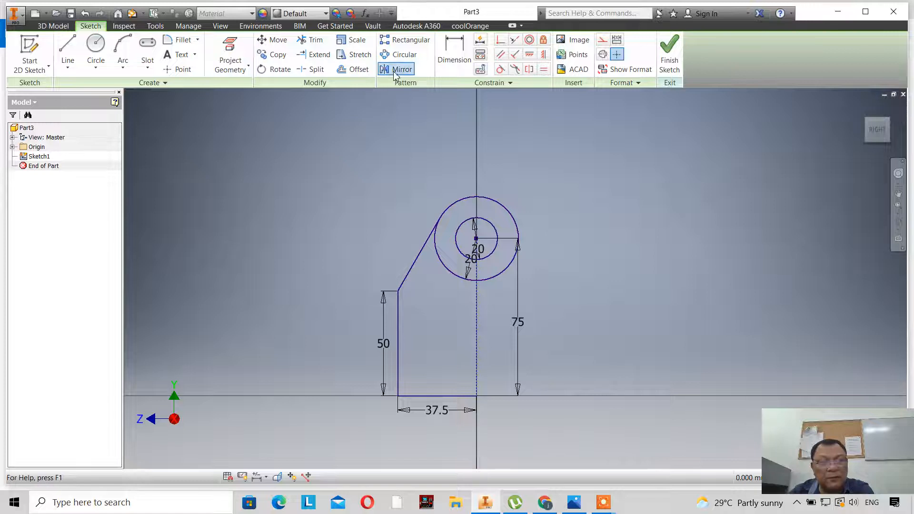
left_click(451, 395)
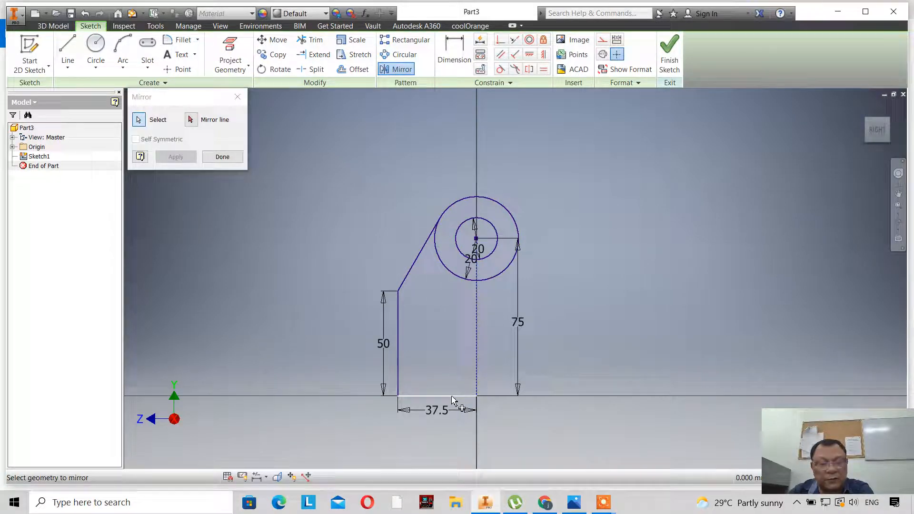
left_click(398, 362)
left_click(407, 275)
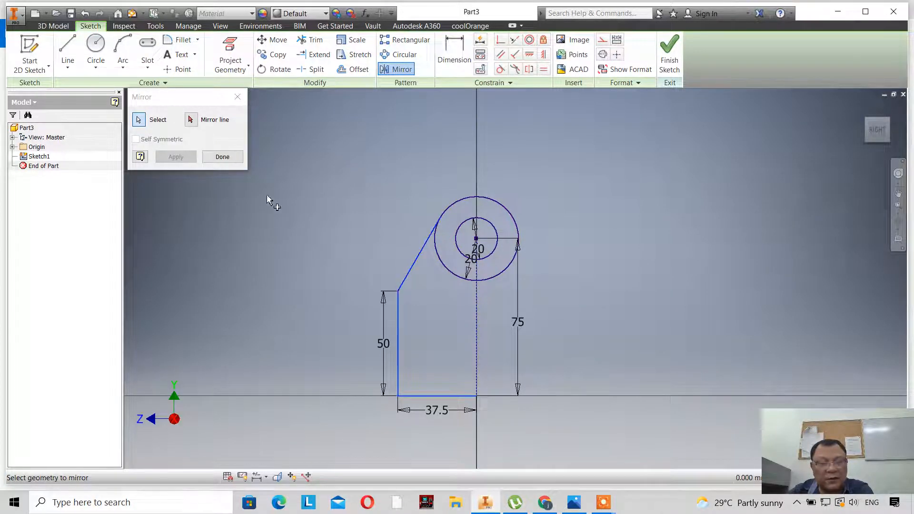
left_click(192, 119)
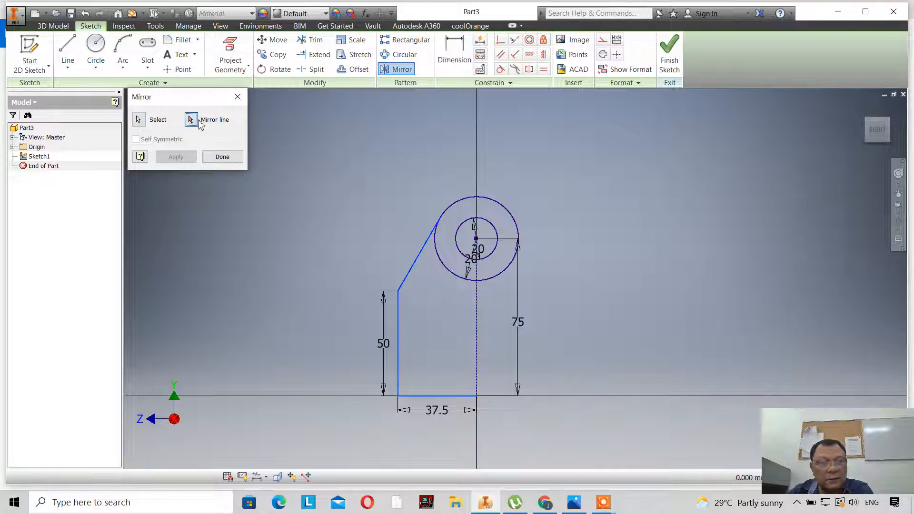
left_click(476, 346)
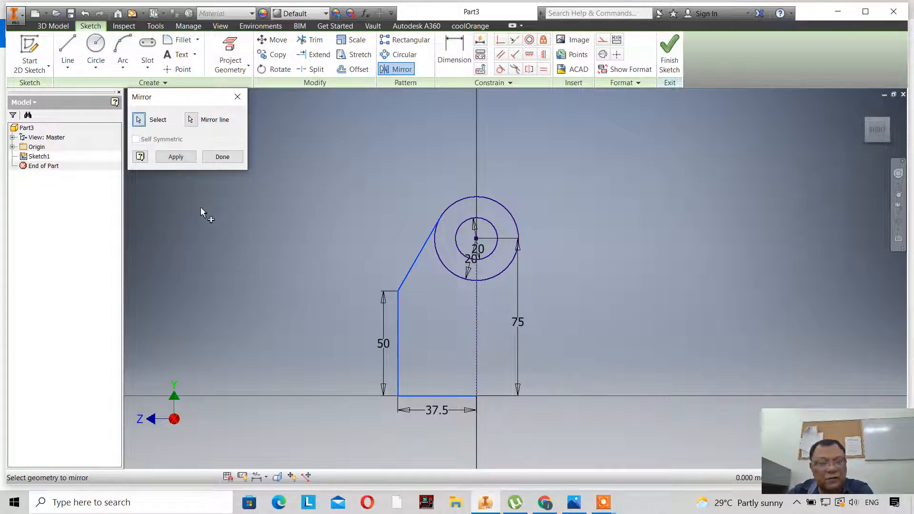
left_click(176, 157)
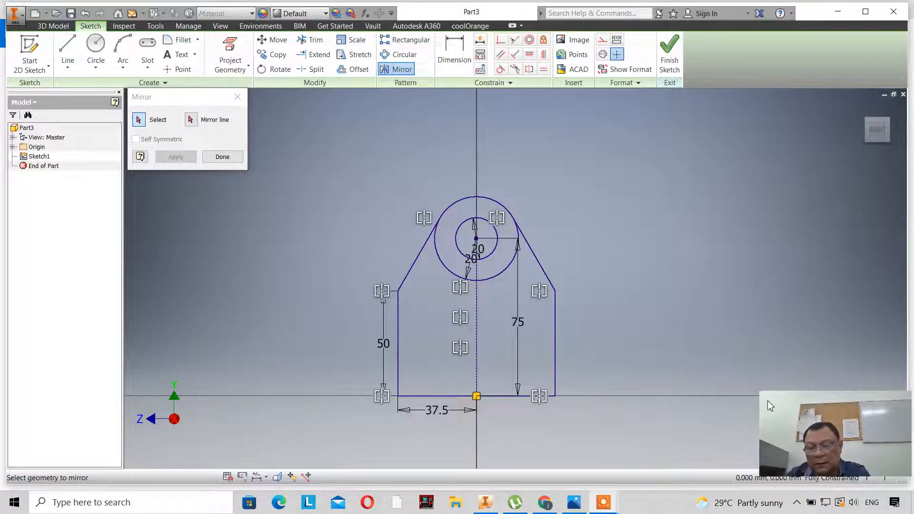
right_click(679, 224)
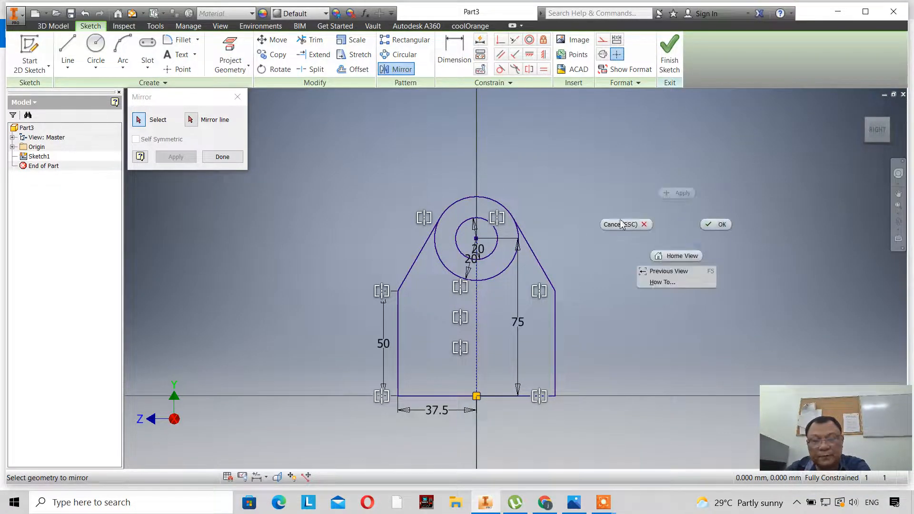
left_click(218, 157)
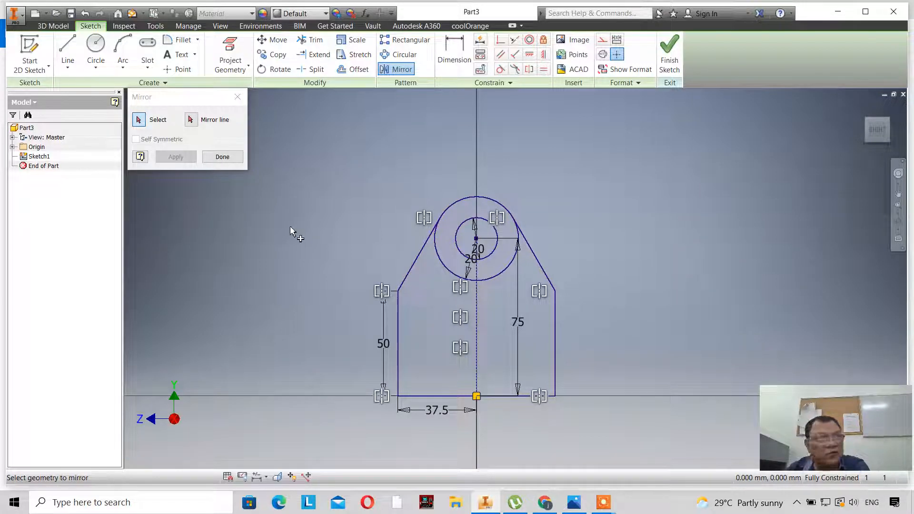
left_click(222, 157)
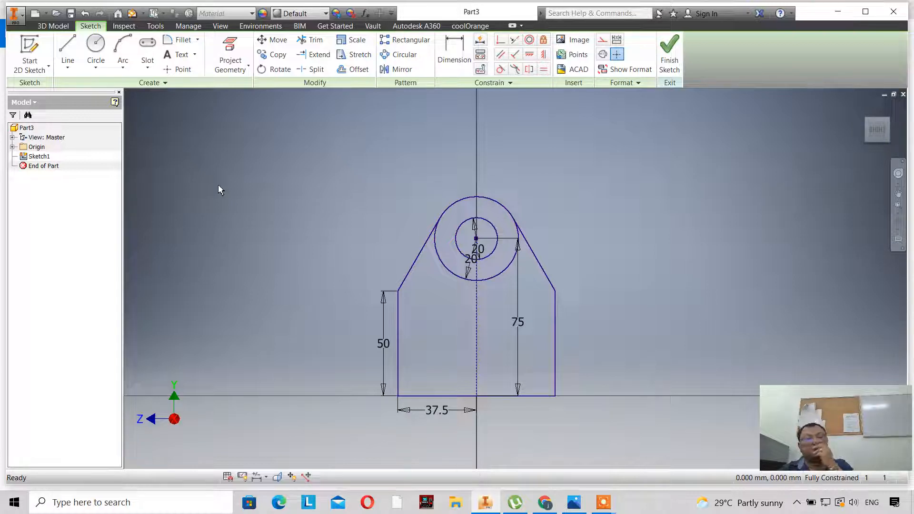
Finish the profile sketch and set its isometric view as the home view with Fixed Distance.
left_click(668, 67)
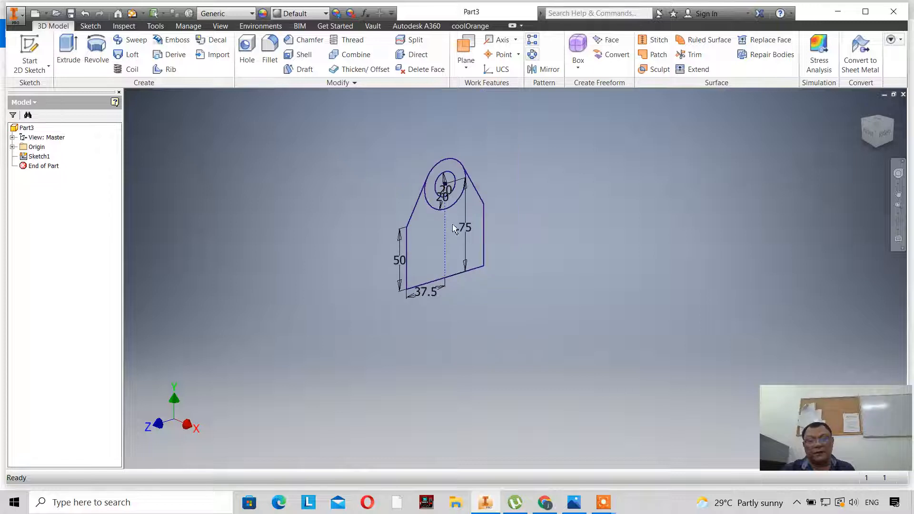
scroll(457, 164, "up", 3)
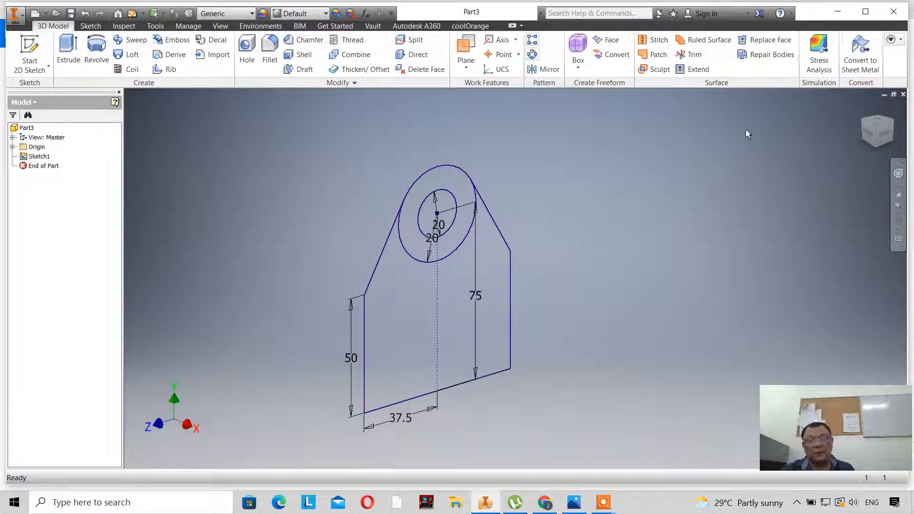
left_click(862, 109)
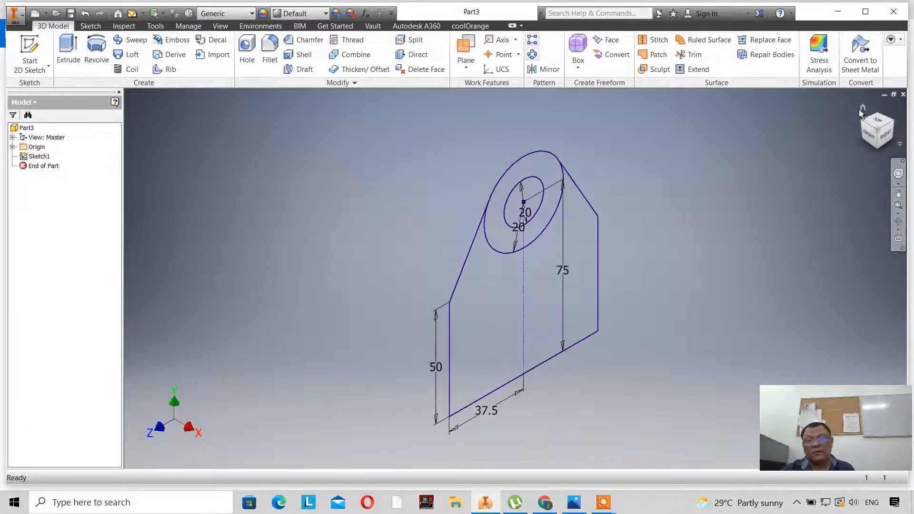
right_click(862, 111)
mouse_move(857, 194)
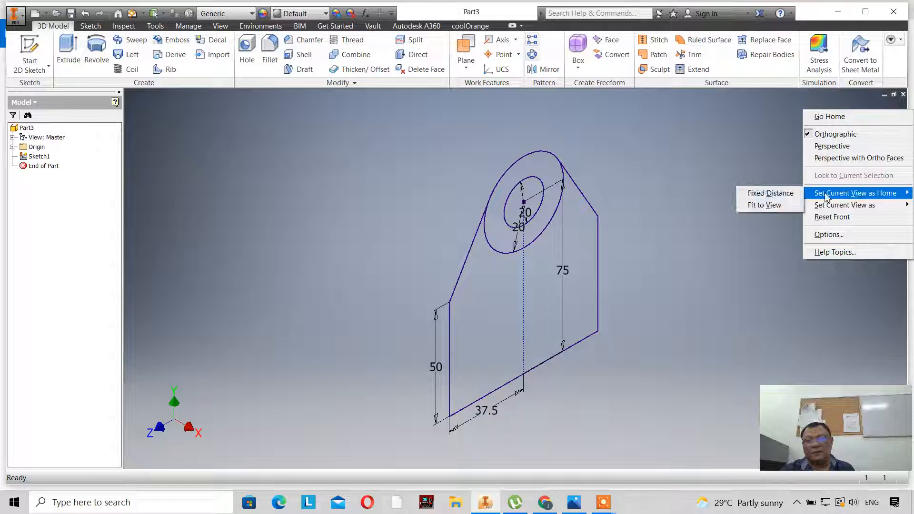
left_click(781, 194)
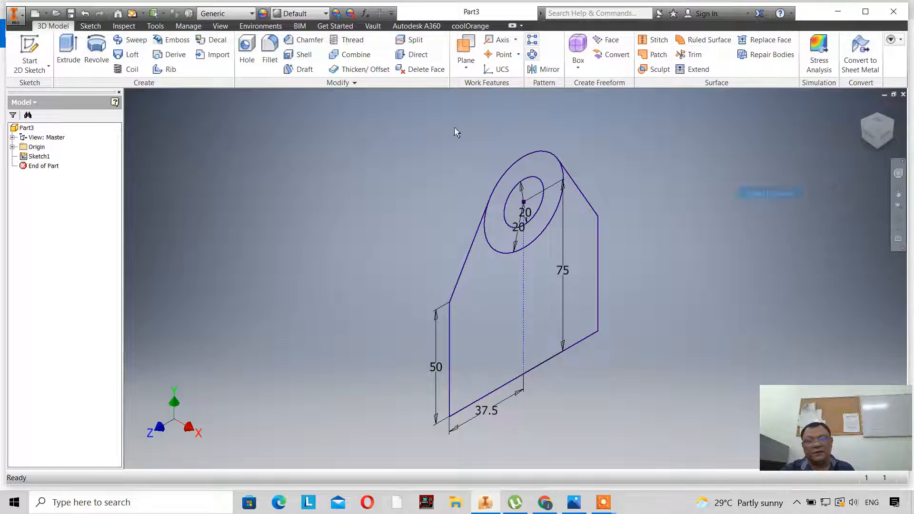
Reopen the back plate's profile sketch, trim the outer circle's lower arc inside the plate outline, and finish the sketch.
left_click(74, 63)
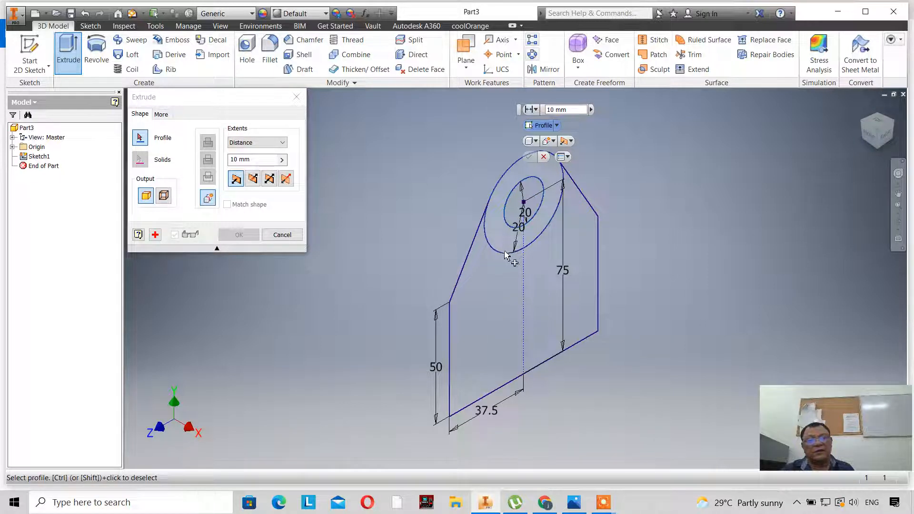
left_click(282, 235)
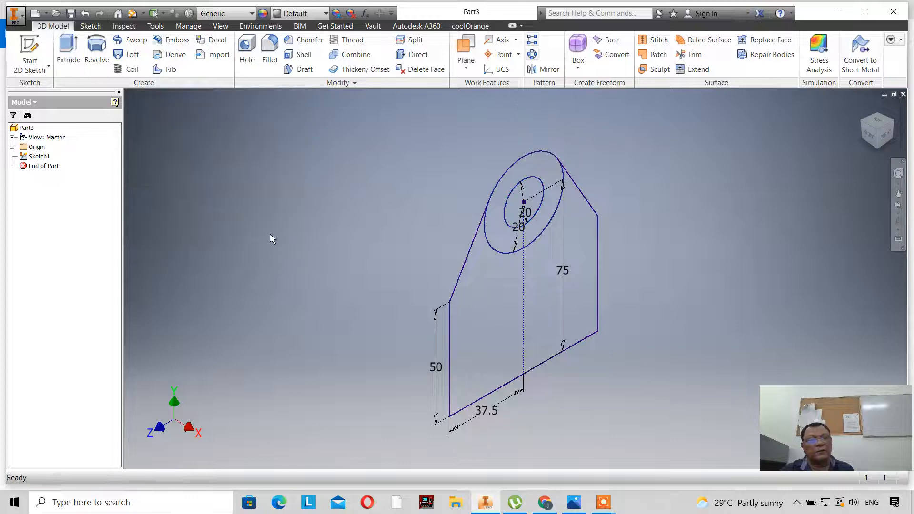
double_click(39, 156)
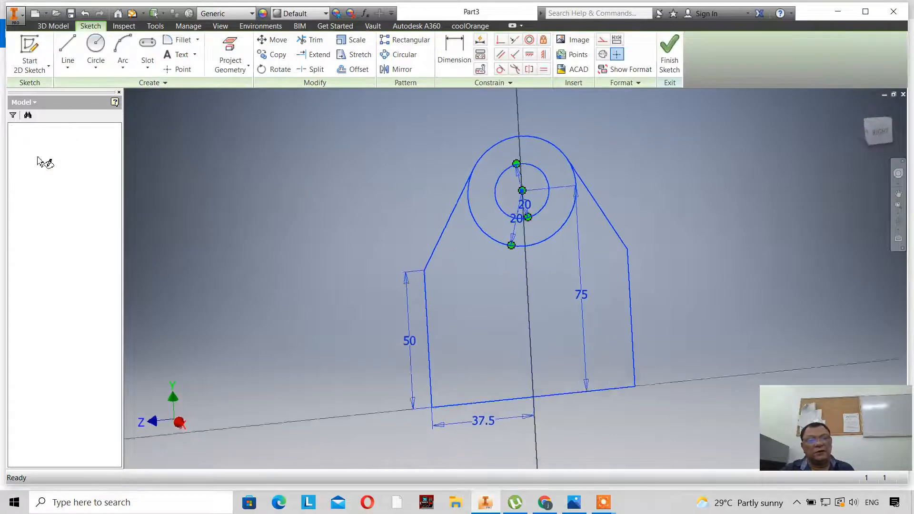
left_click(311, 39)
left_click(554, 239)
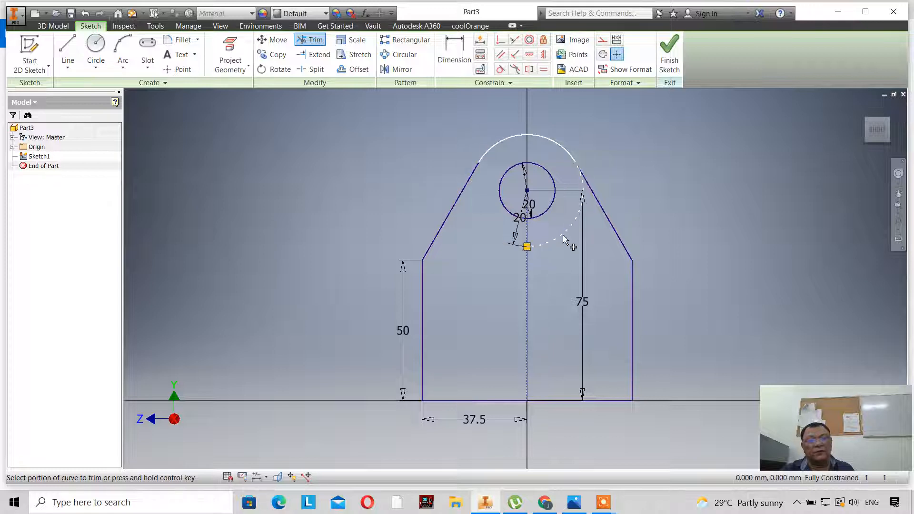
right_click(367, 154)
left_click(391, 150)
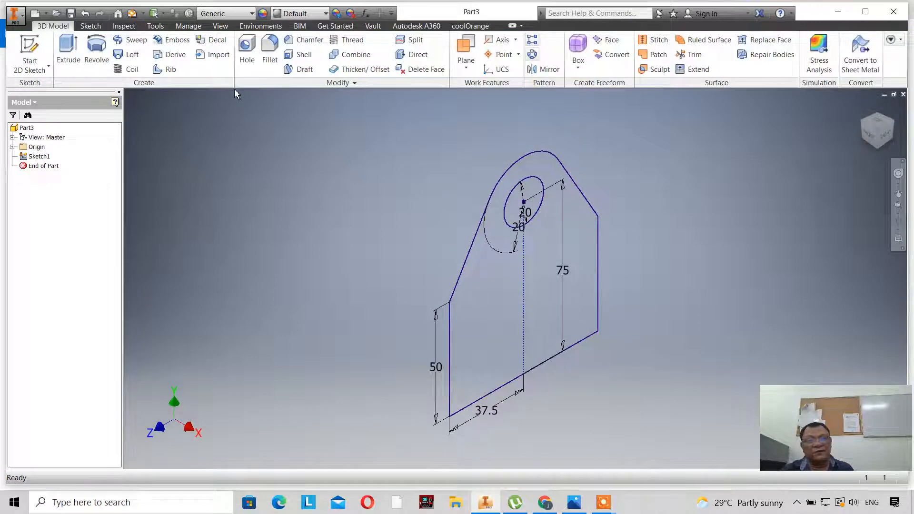
Check the plate thickness in the reference drawing and extrude the profile around the hole 12 mm in the flipped direction.
left_click(573, 503)
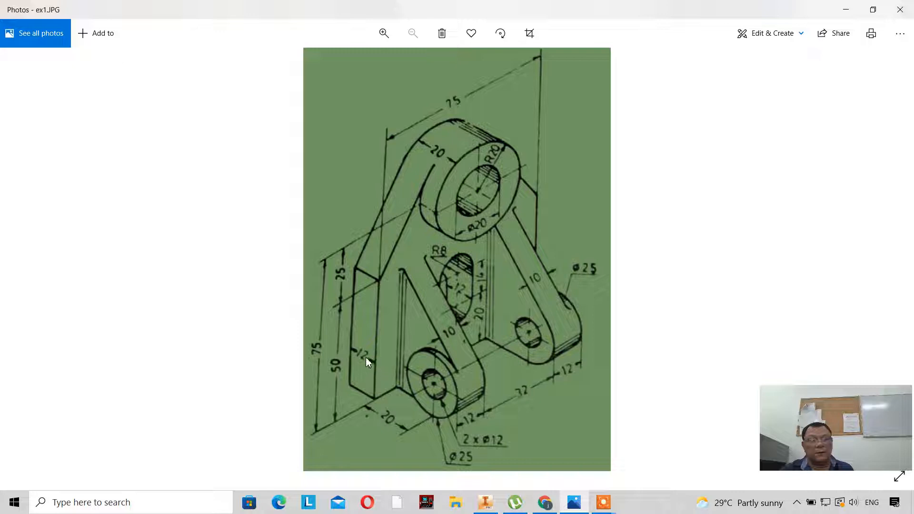
left_click(484, 504)
left_click(68, 52)
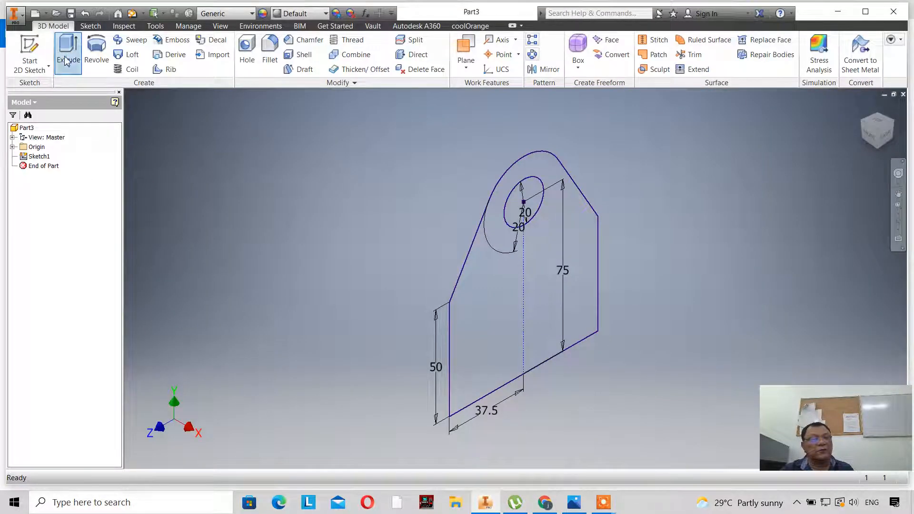
left_click(515, 266)
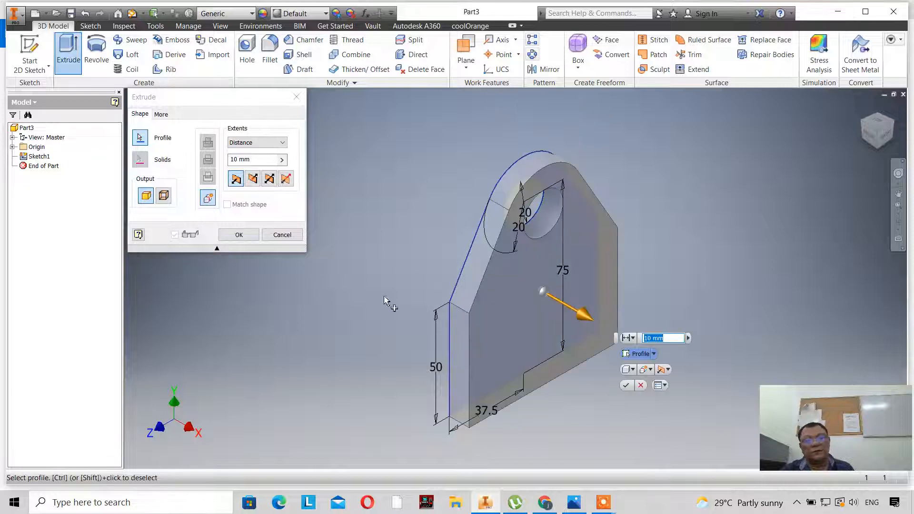
left_click(252, 179)
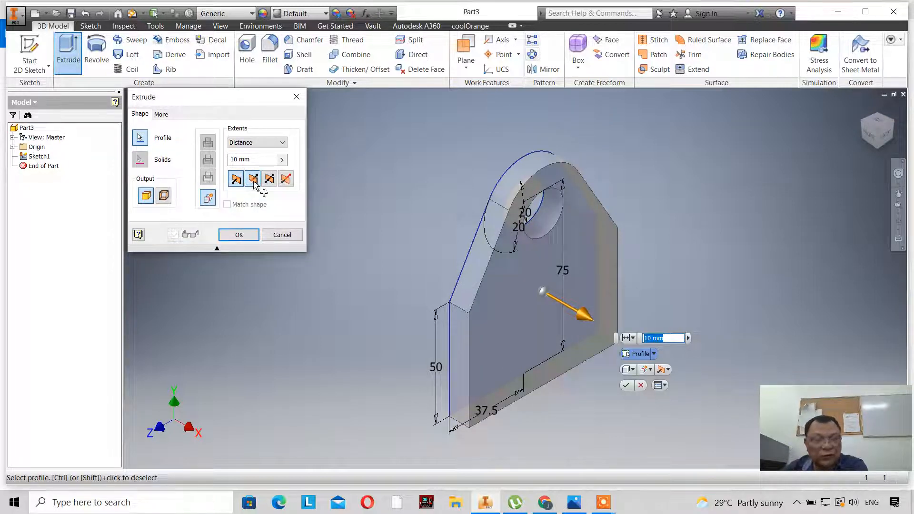
left_click(666, 338)
double_click(668, 338)
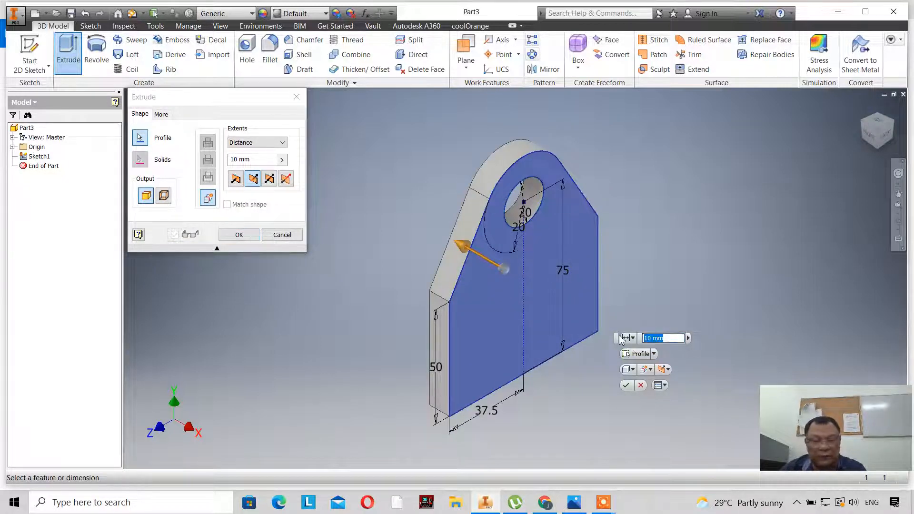
type("12")
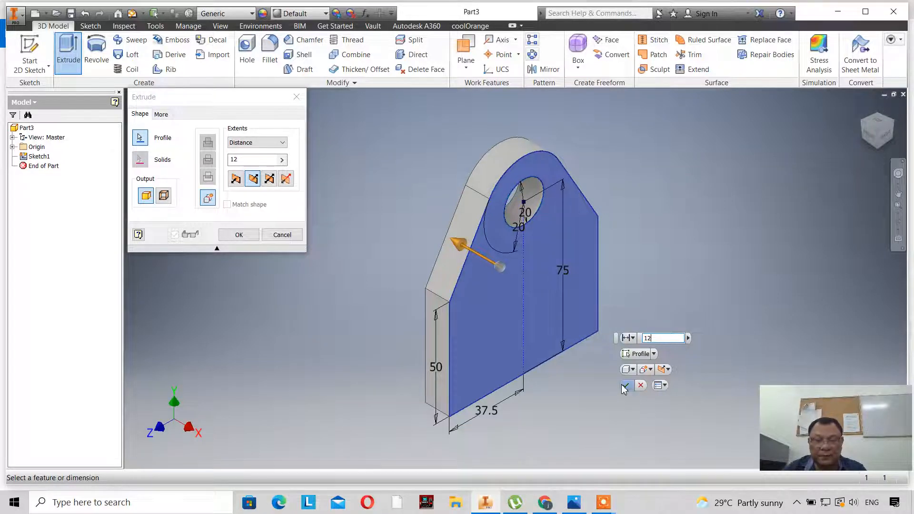
left_click(625, 386)
scroll(660, 210, "down", 6)
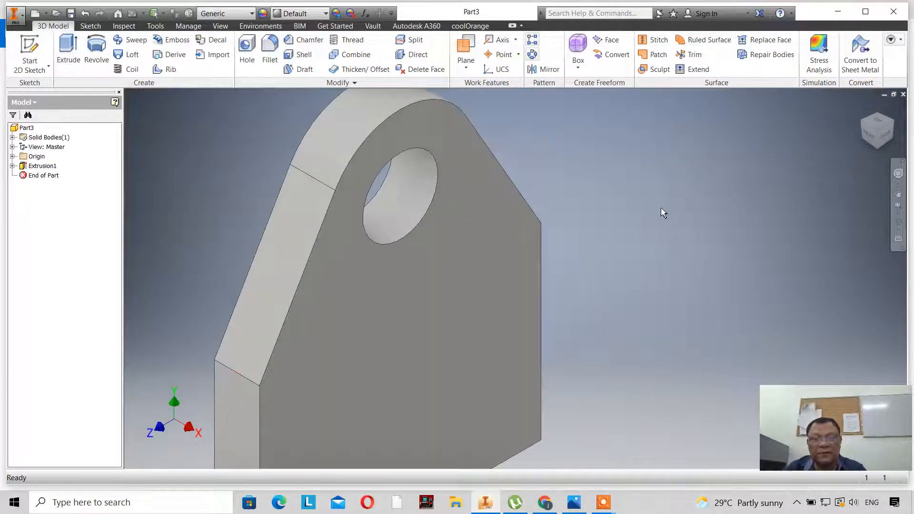
scroll(661, 210, "up", 5)
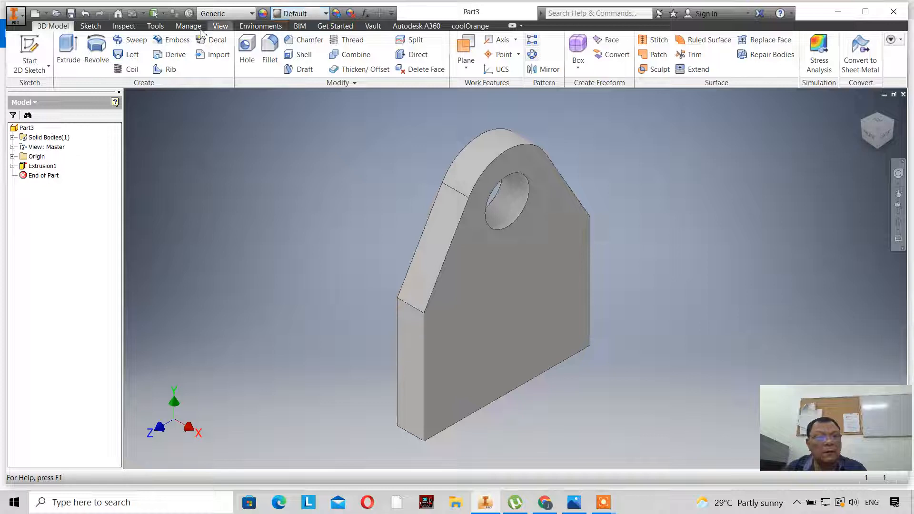
Change the part's visual style to a realistic shaded display without edge lines.
left_click(220, 26)
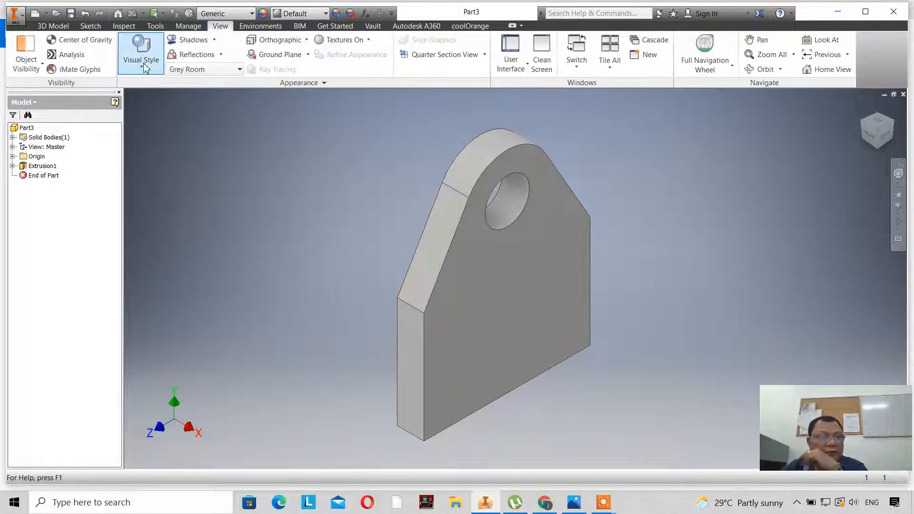
left_click(141, 48)
left_click(153, 84)
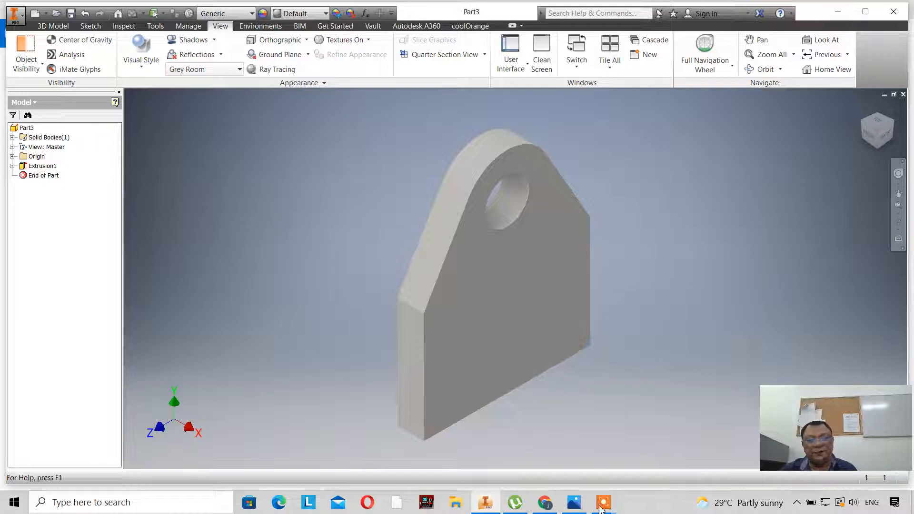
Consult the reference drawing, start a sketch on the plate's front face and project the face's outline and hole into it.
left_click(575, 500)
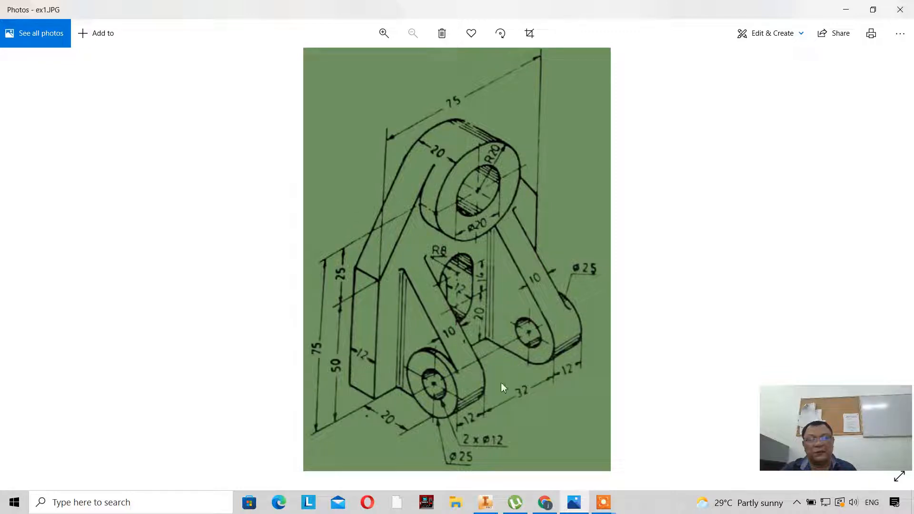
left_click(485, 502)
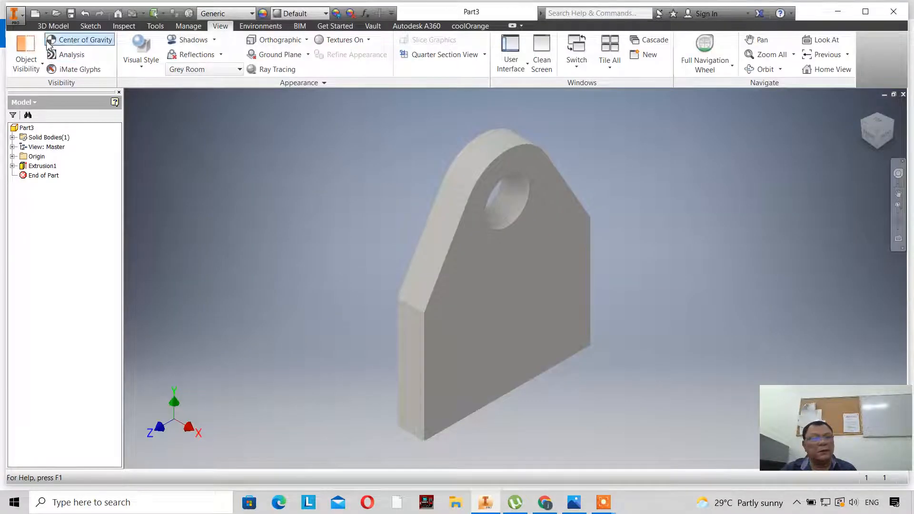
left_click(53, 26)
left_click(91, 26)
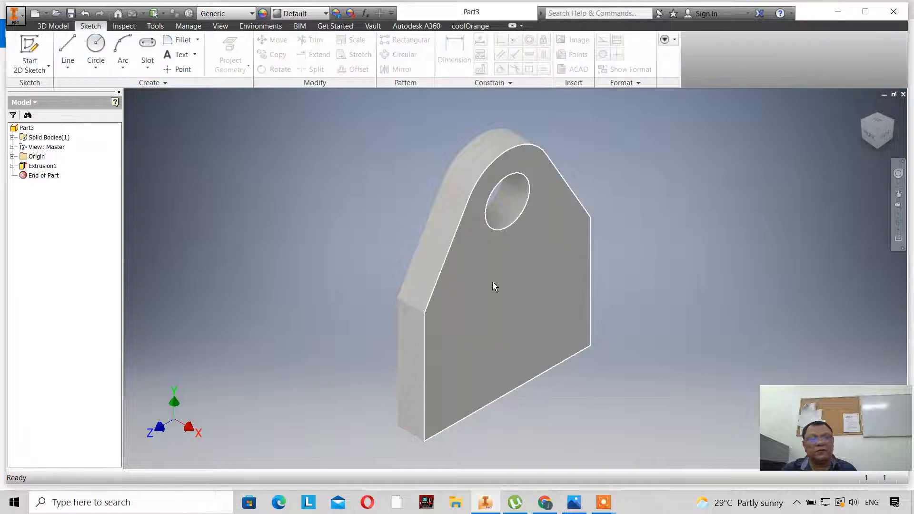
left_click(29, 47)
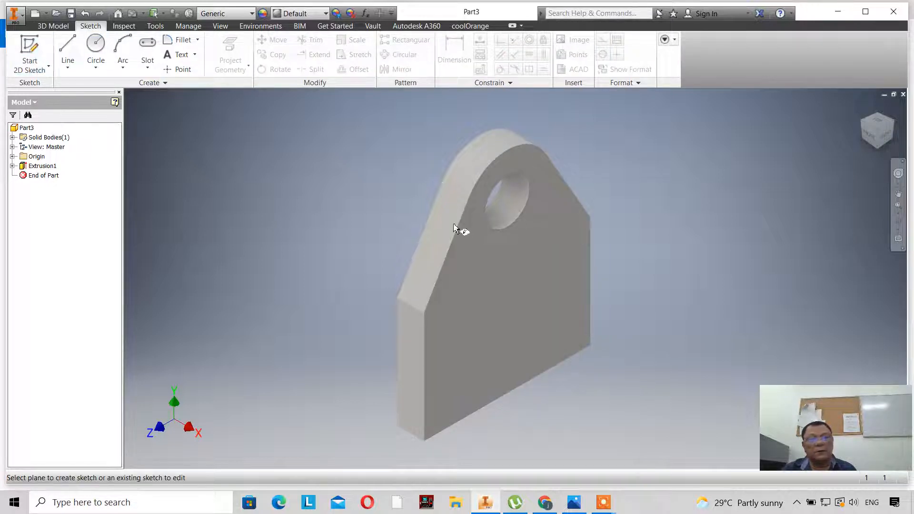
left_click(499, 273)
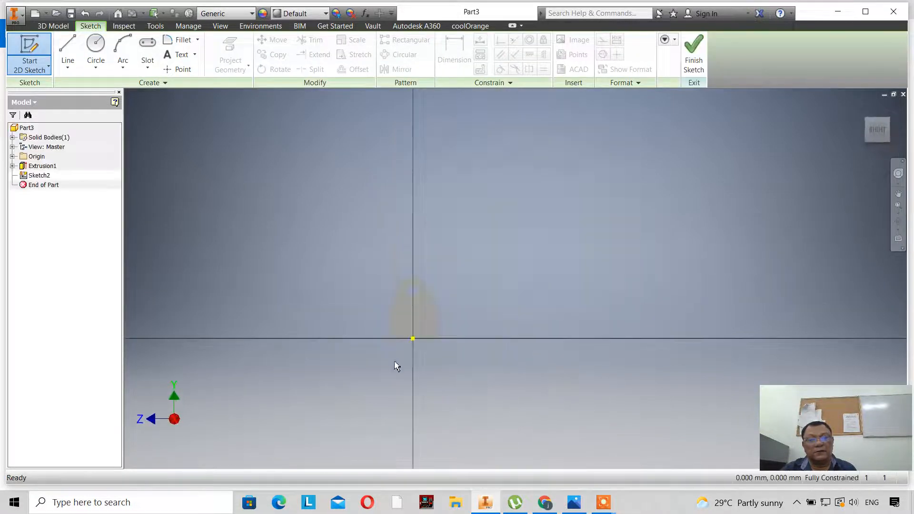
left_click(244, 65)
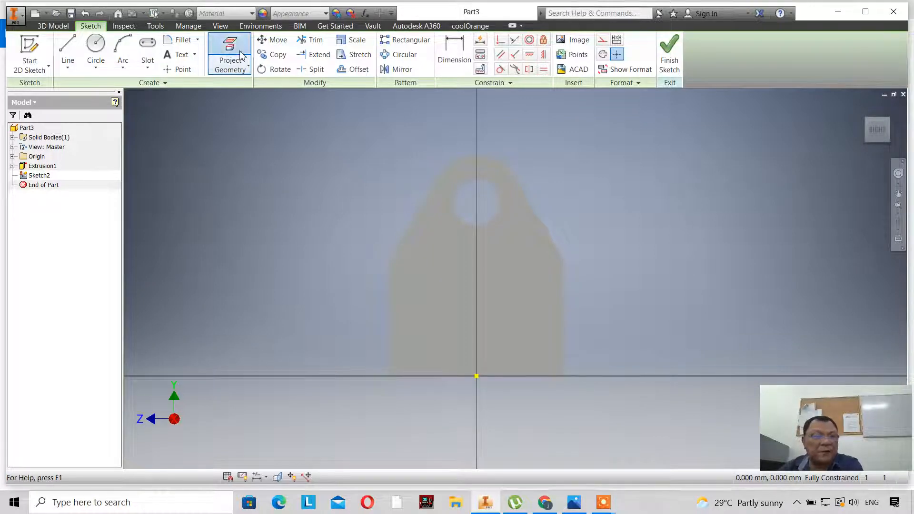
left_click(438, 213)
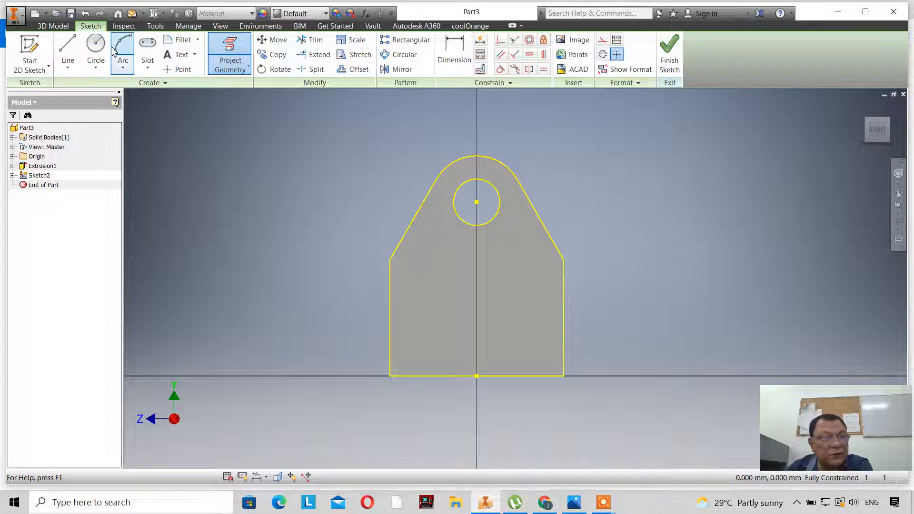
Draw a circle centred on the hole and reaching the plate's rounded upper edge, and finish the sketch.
left_click(95, 47)
left_click(476, 202)
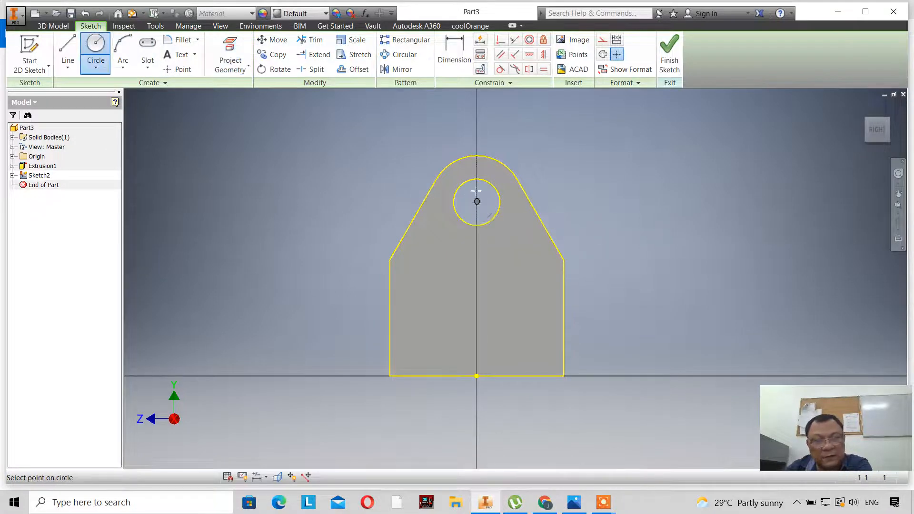
left_click(476, 156)
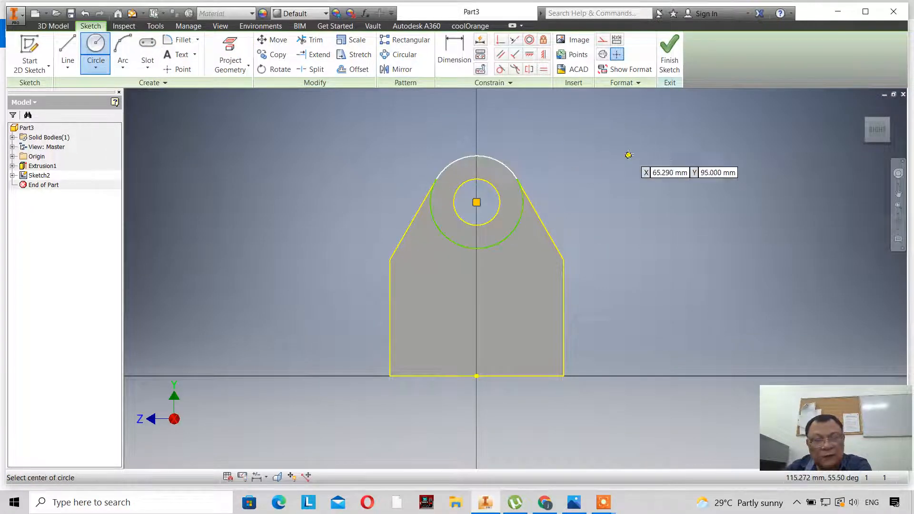
left_click(669, 50)
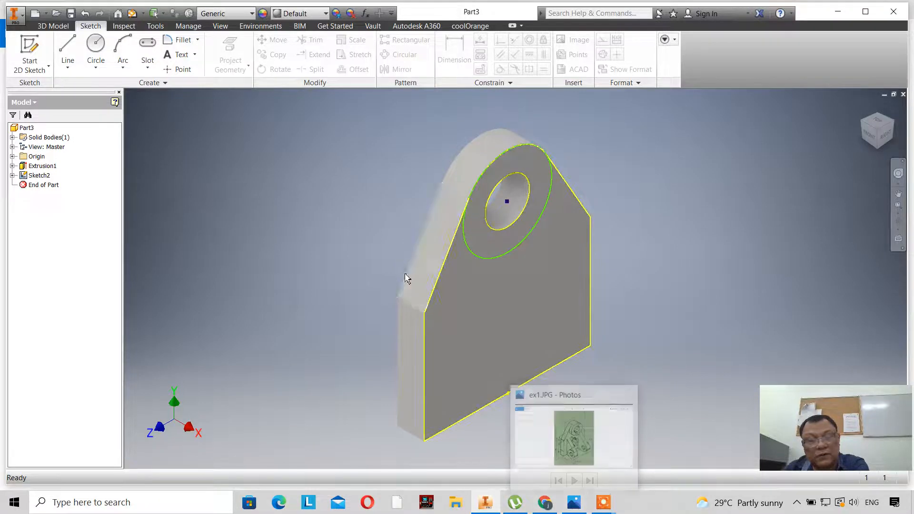
Check the boss depth in the reference drawing and extrude the ring around the hole 8 mm outward from the plate's front face.
left_click(574, 503)
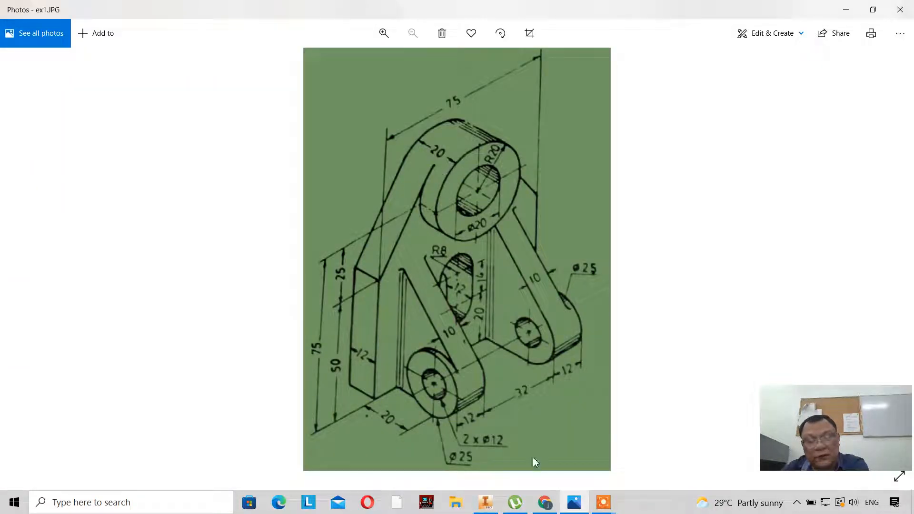
left_click(486, 502)
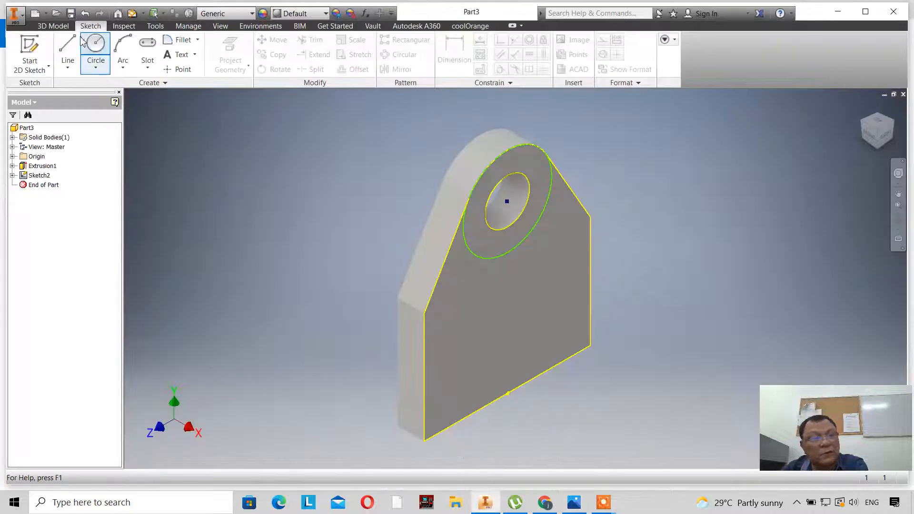
left_click(53, 26)
left_click(68, 50)
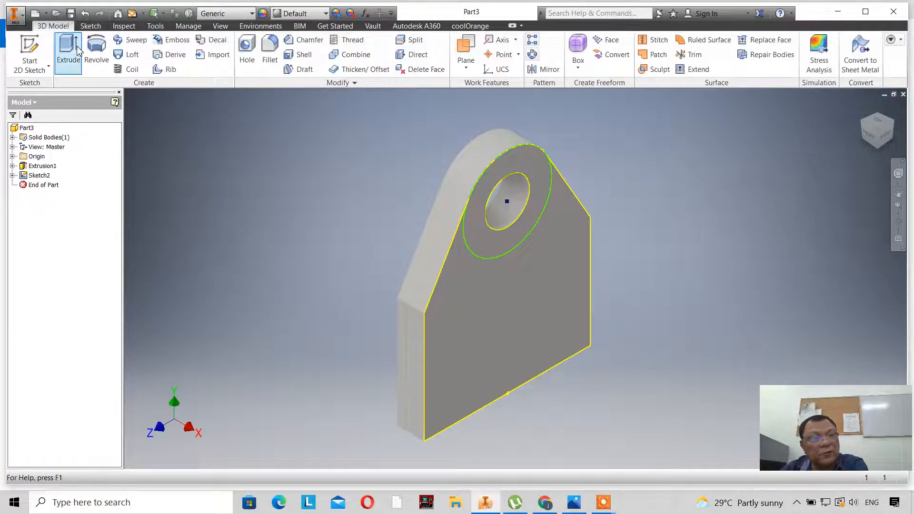
left_click(484, 239)
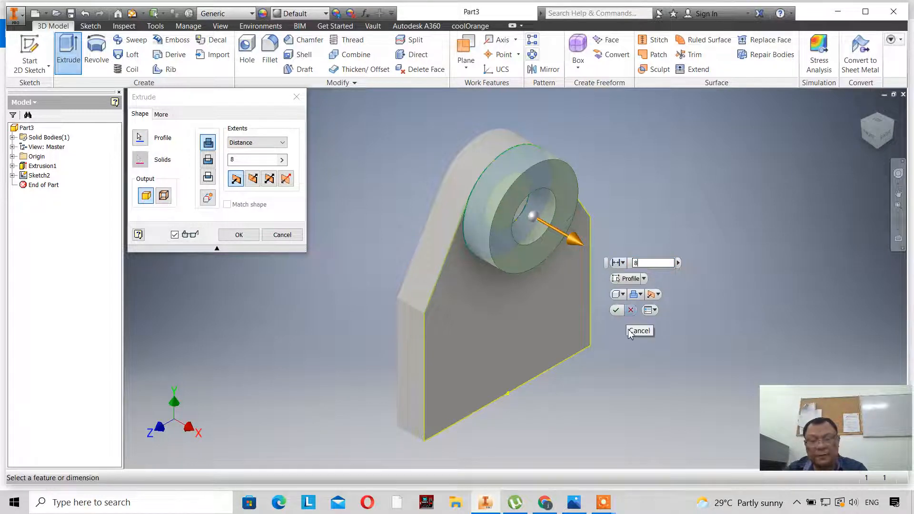
left_click(616, 310)
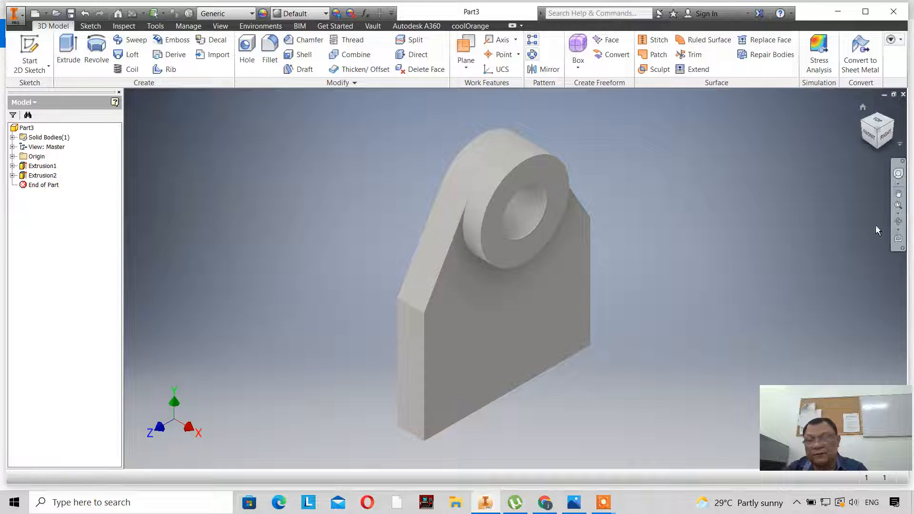
Inspect the plate and boss from another angle, restore the home view and compare the part with the ex1.JPG reference drawing.
left_click(899, 223)
left_click_drag(613, 261, 612, 195)
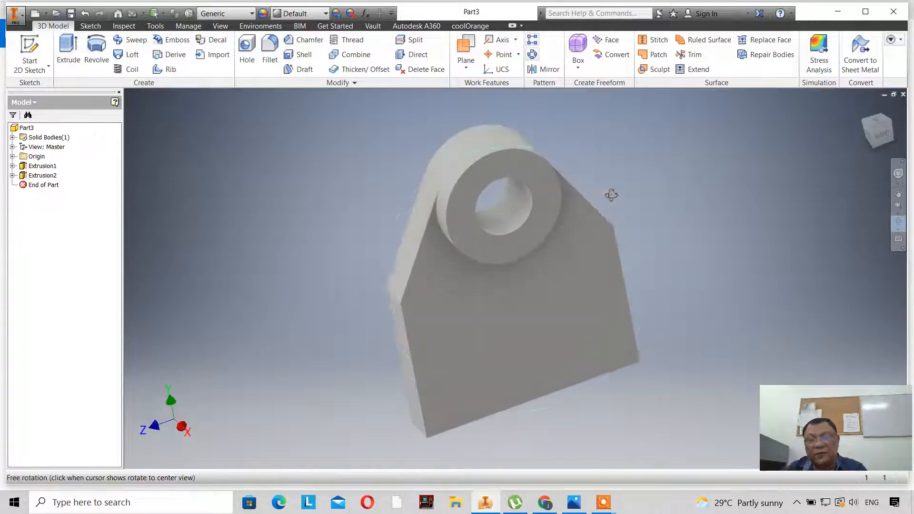
right_click(669, 172)
left_click(699, 170)
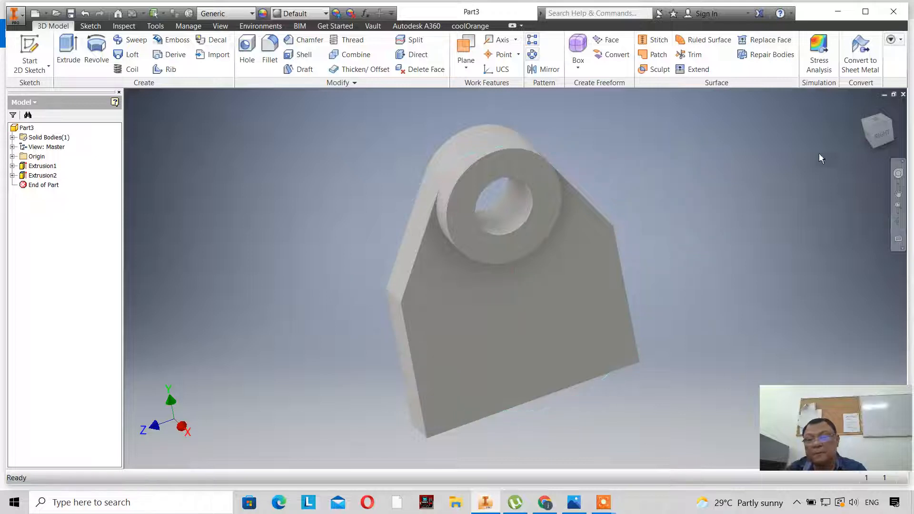
left_click(867, 113)
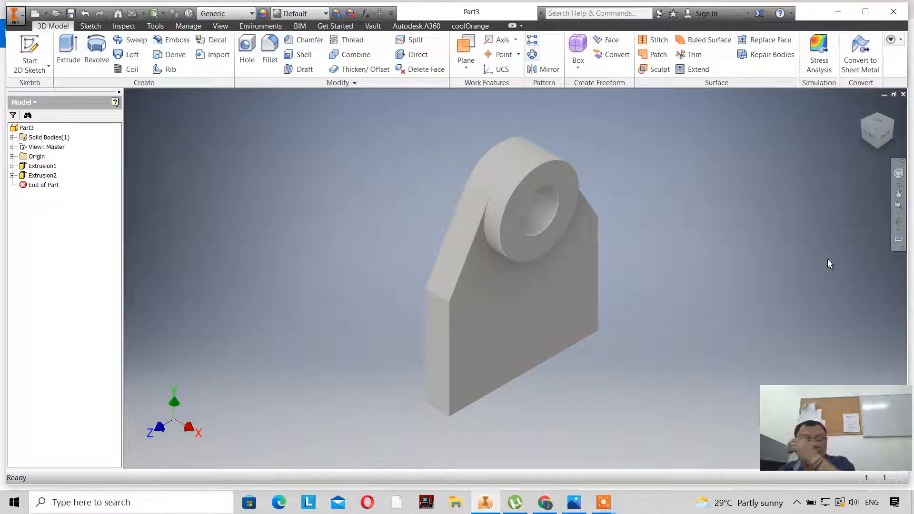
left_click(574, 503)
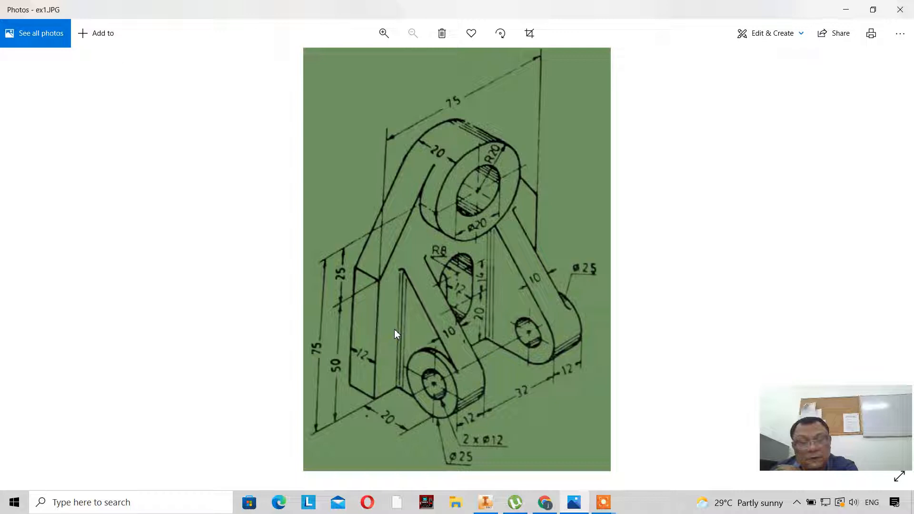
left_click(485, 502)
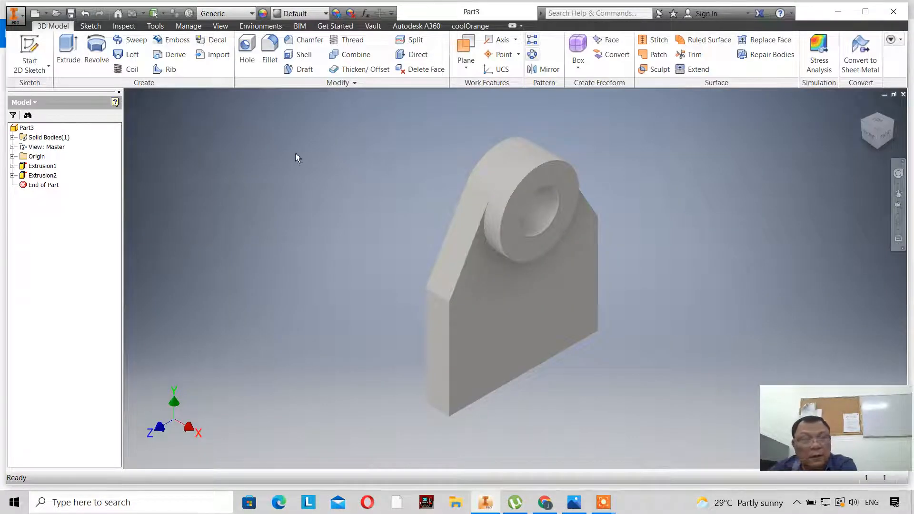
Create a work plane offset -11.5 mm from the plate's vertical side face, running into the plate.
left_click(462, 71)
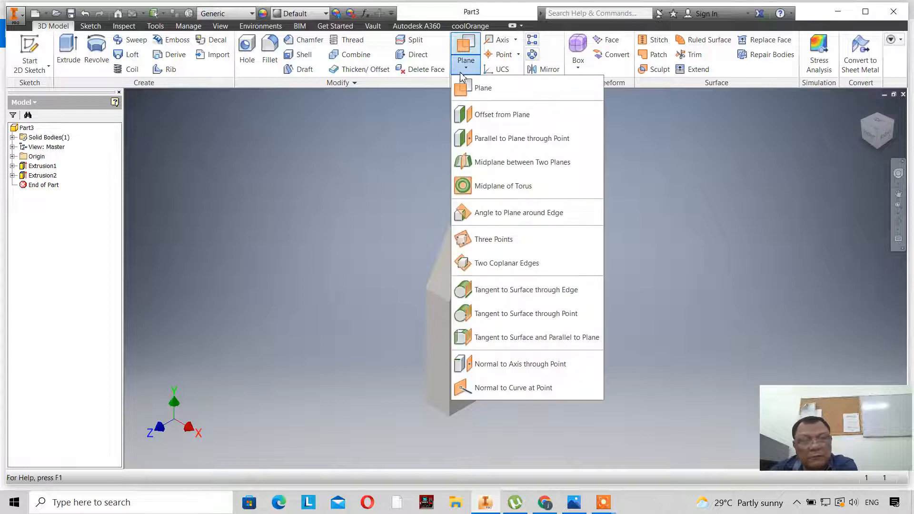
left_click(490, 115)
left_click(440, 348)
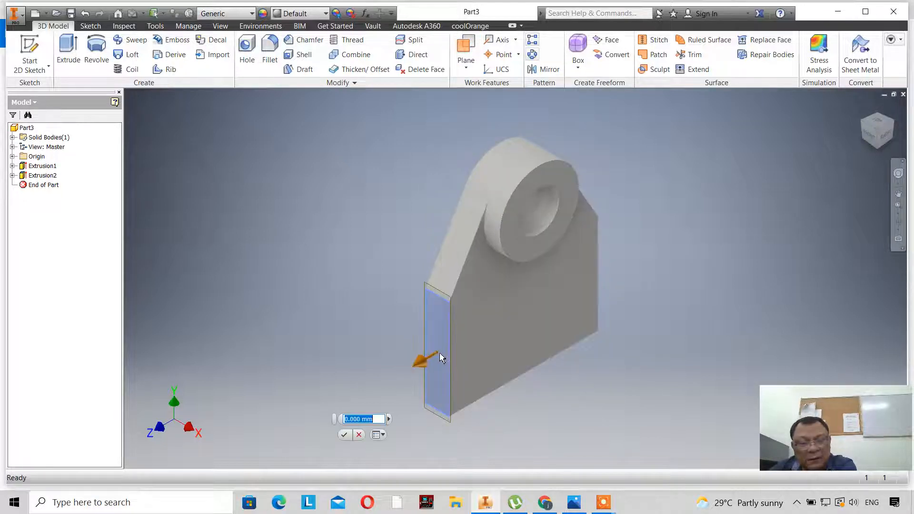
left_click_drag(427, 365, 476, 353)
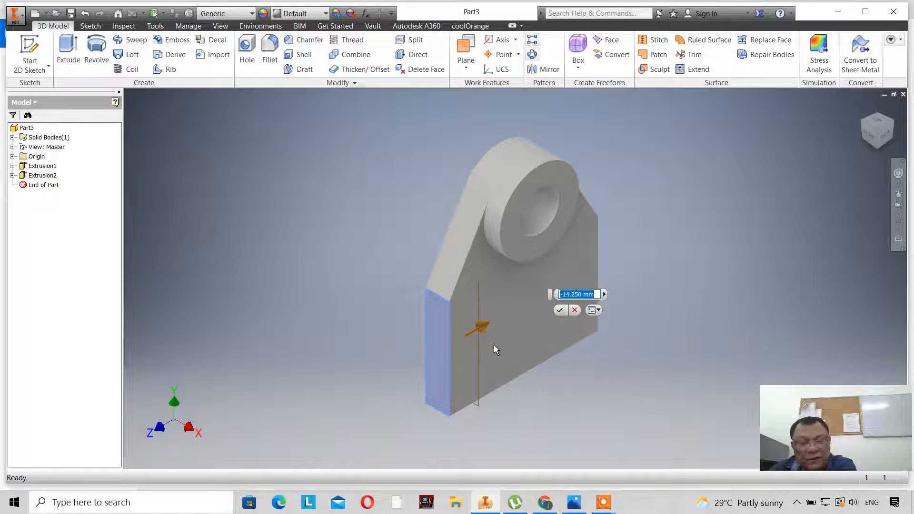
type("-11.")
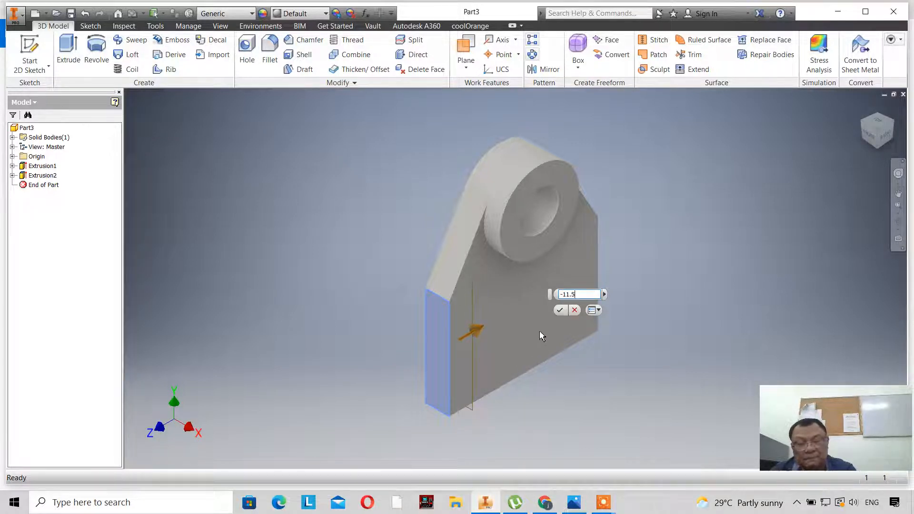
type("5")
left_click(560, 310)
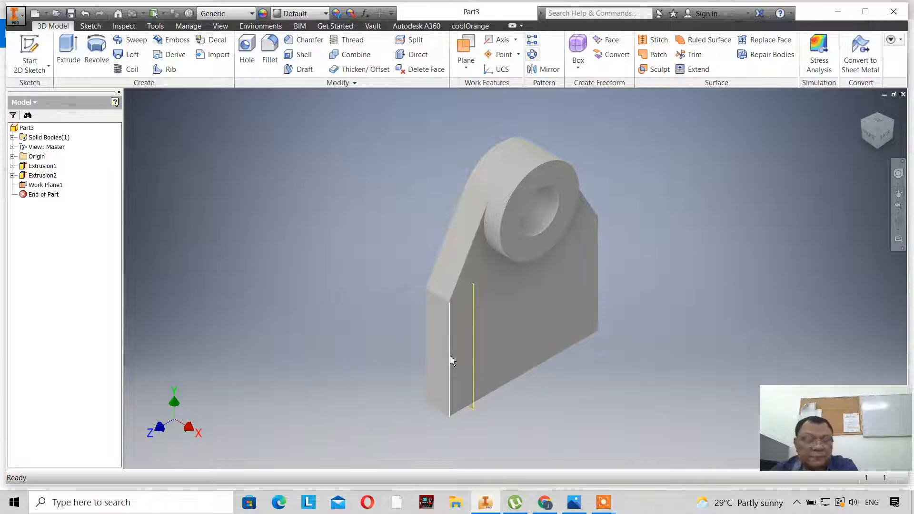
Start a sketch on the offset work plane and slice the graphics at the sketch plane.
left_click(48, 176)
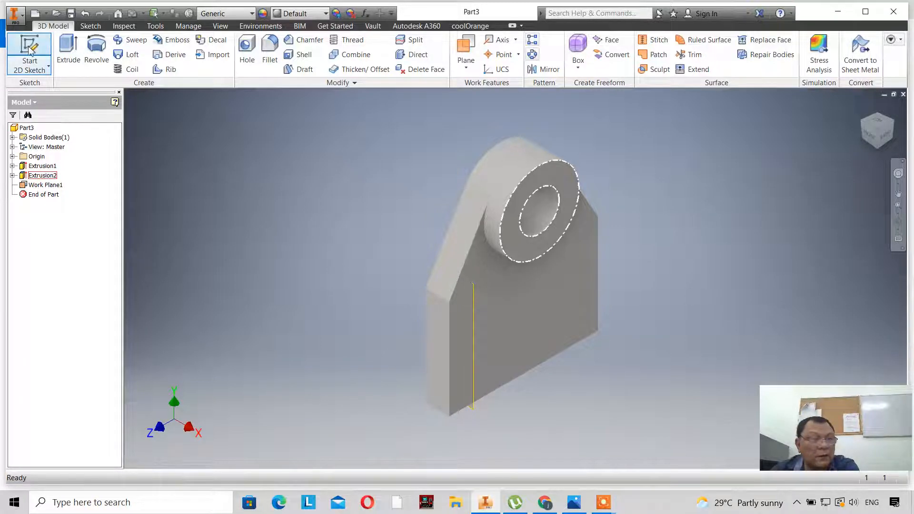
left_click(30, 50)
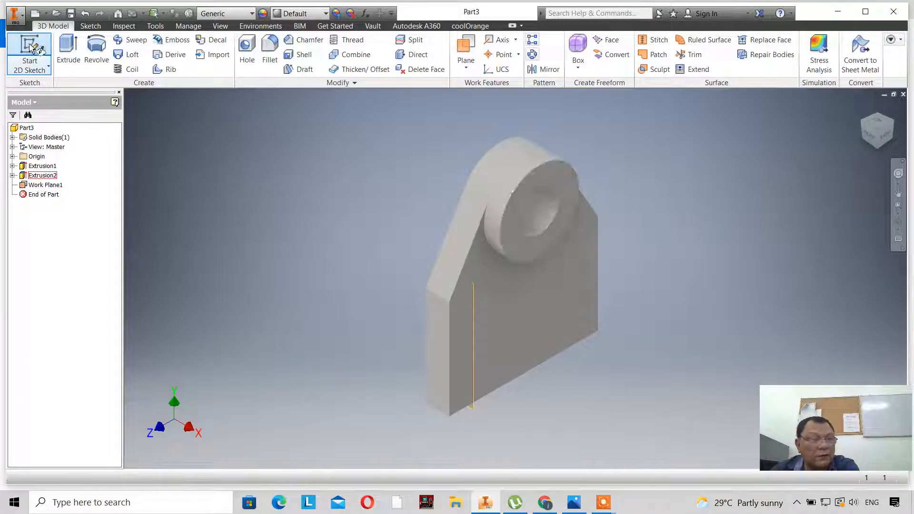
left_click(472, 360)
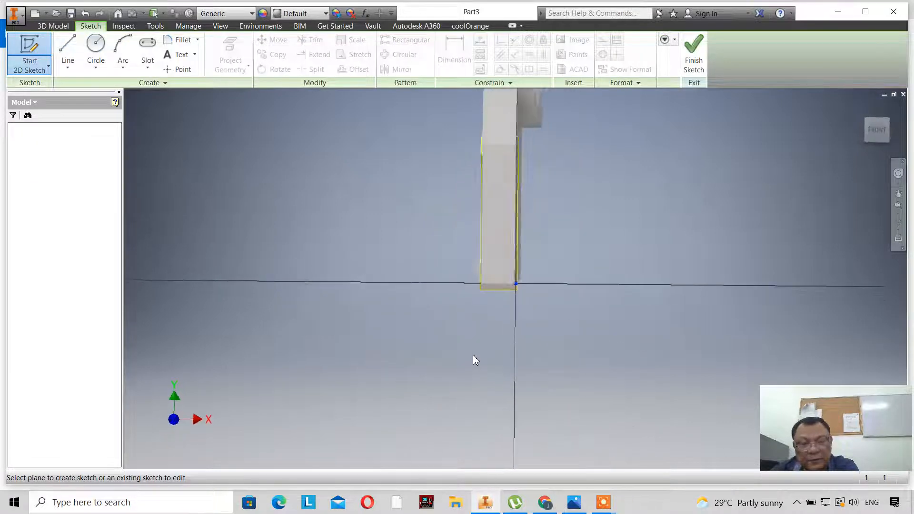
right_click(599, 159)
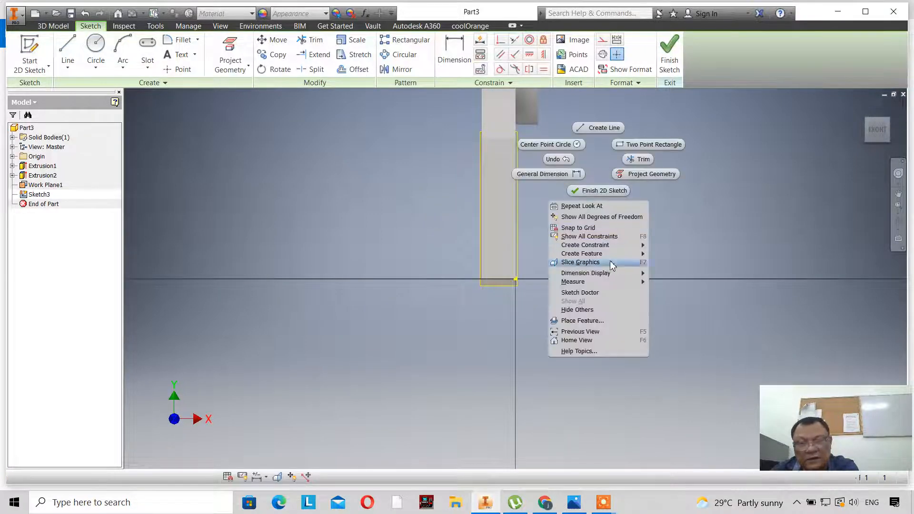
left_click(609, 262)
scroll(548, 271, "down", 5)
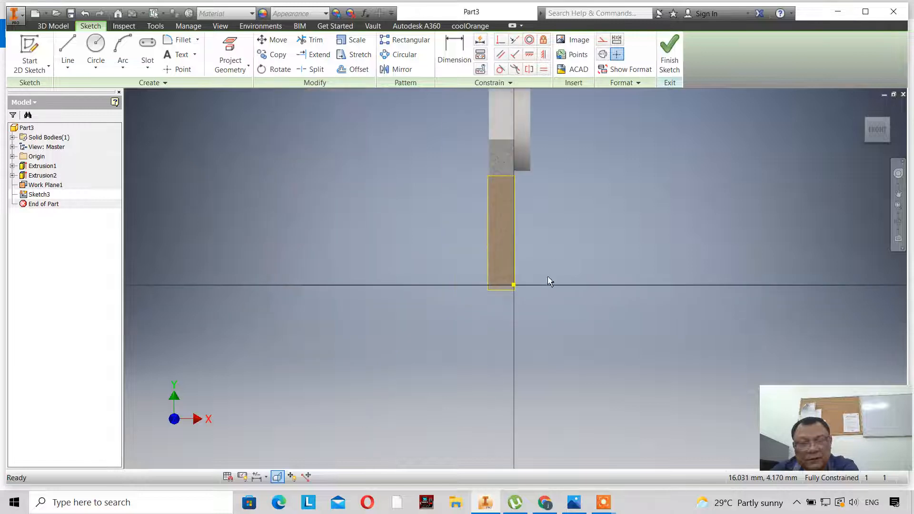
scroll(572, 180, "up", 4)
scroll(572, 181, "down", 2)
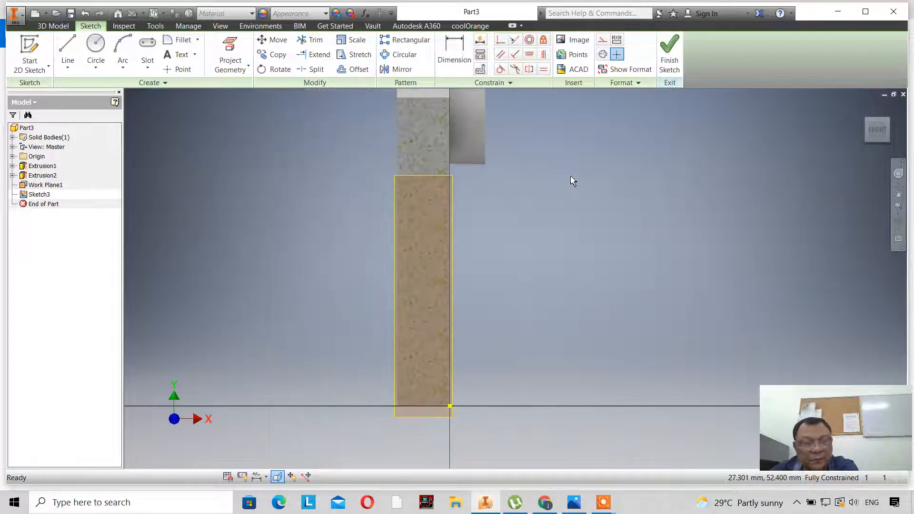
Project the plate's vertical front edge into the sketch.
left_click(230, 55)
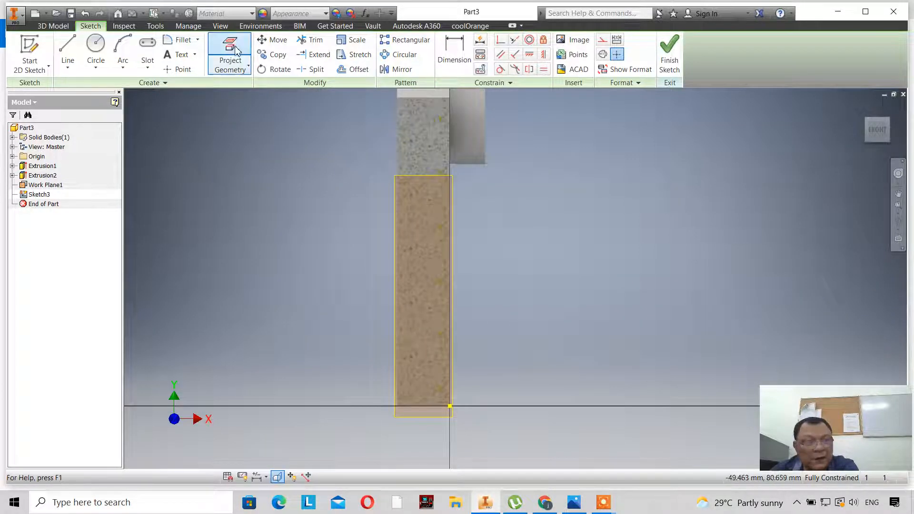
left_click(450, 234)
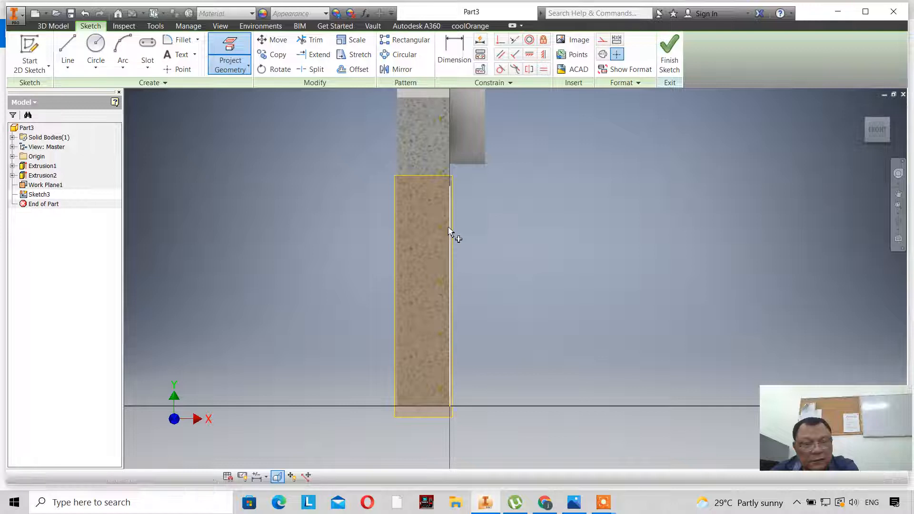
right_click(208, 228)
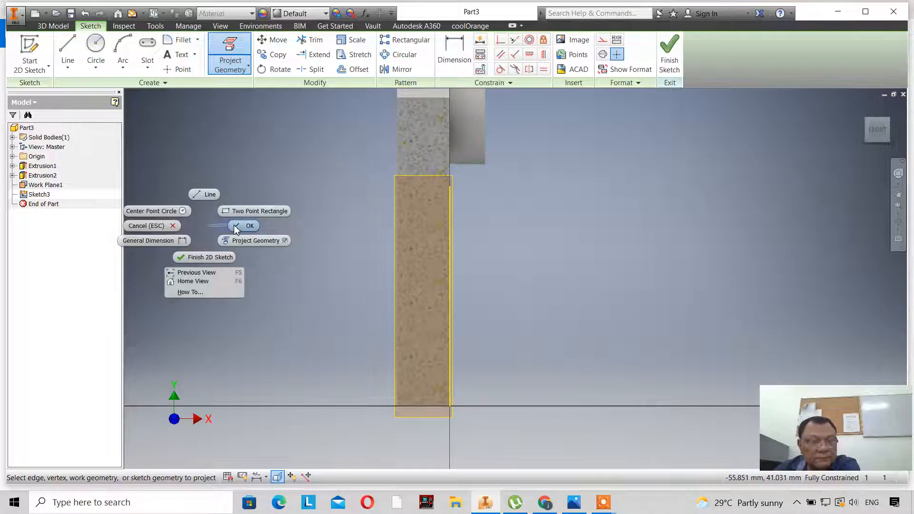
Draw a 50 mm vertical line up the plate's front edge from its lower corner at the origin.
left_click(67, 50)
left_click(68, 60)
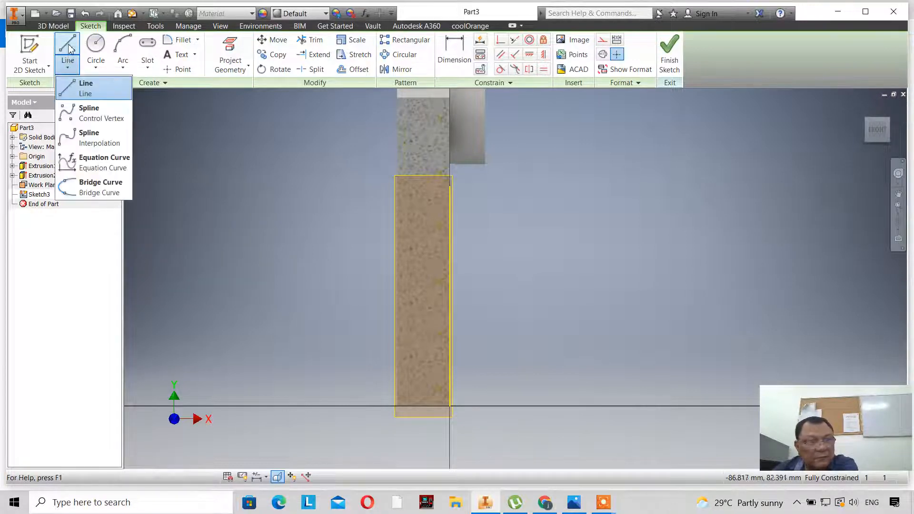
left_click(69, 48)
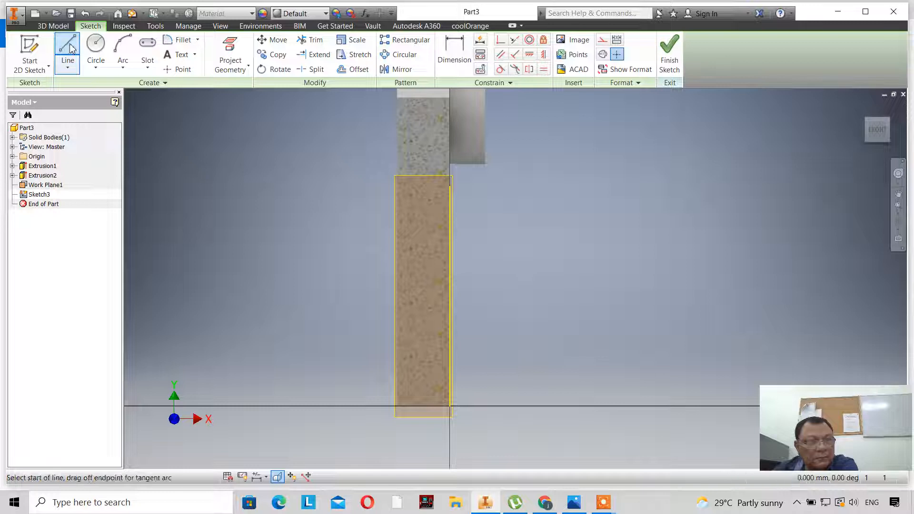
left_click(450, 405)
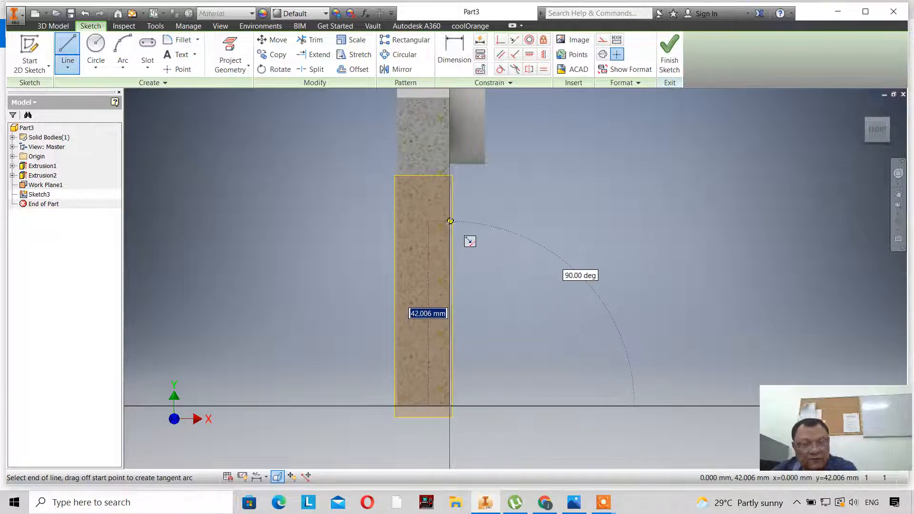
type("50")
key("Return")
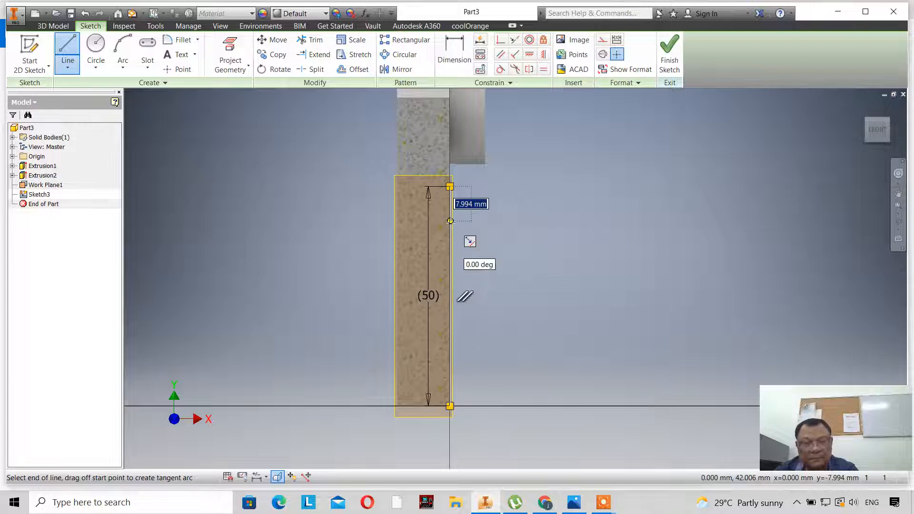
right_click(509, 225)
left_click(550, 231)
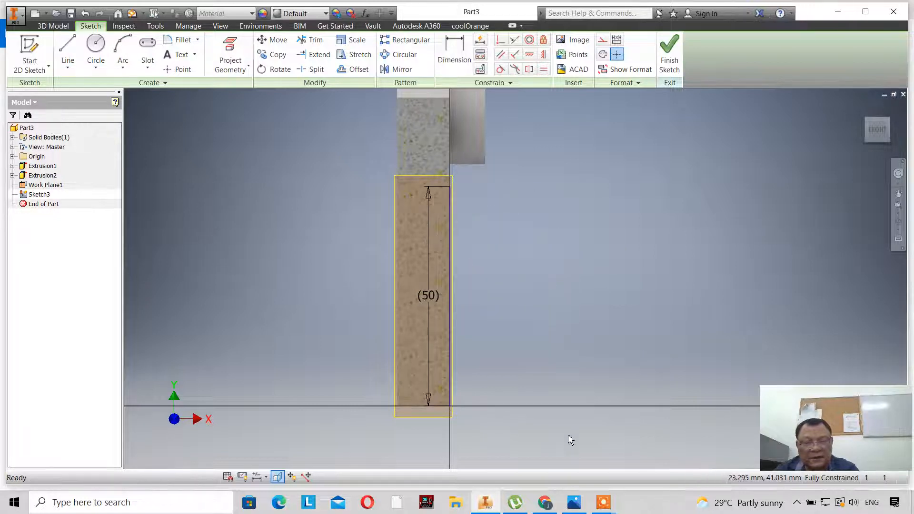
Check the reference drawing and draw a 20 mm horizontal line from the plate's lower front corner, ending in a 12.5 mm vertical construction line.
left_click(575, 502)
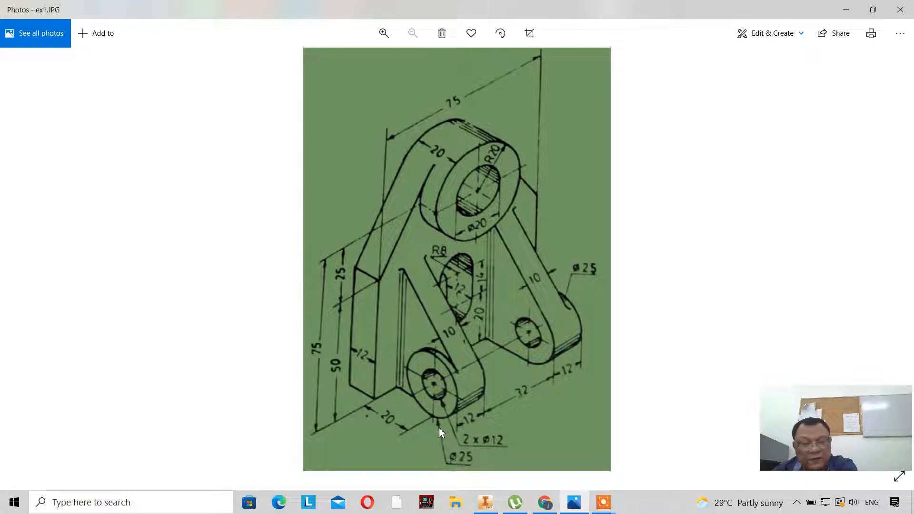
left_click(485, 506)
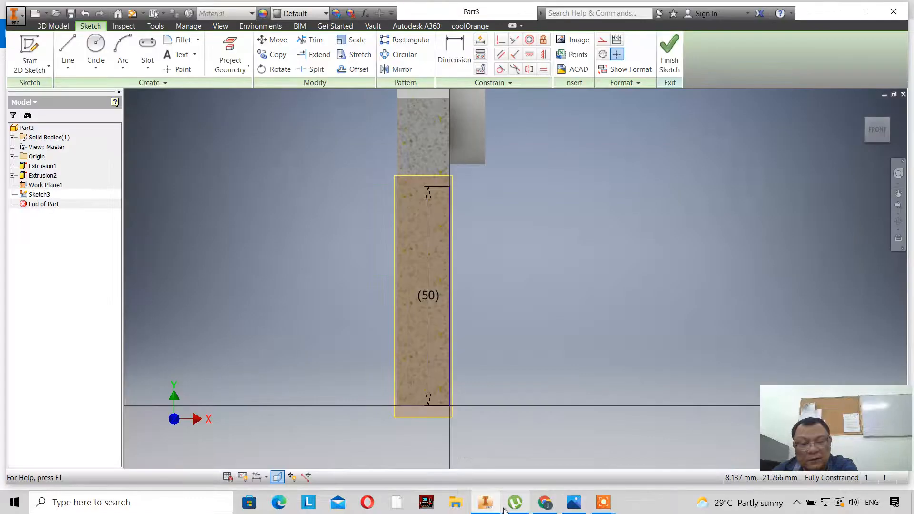
left_click(67, 49)
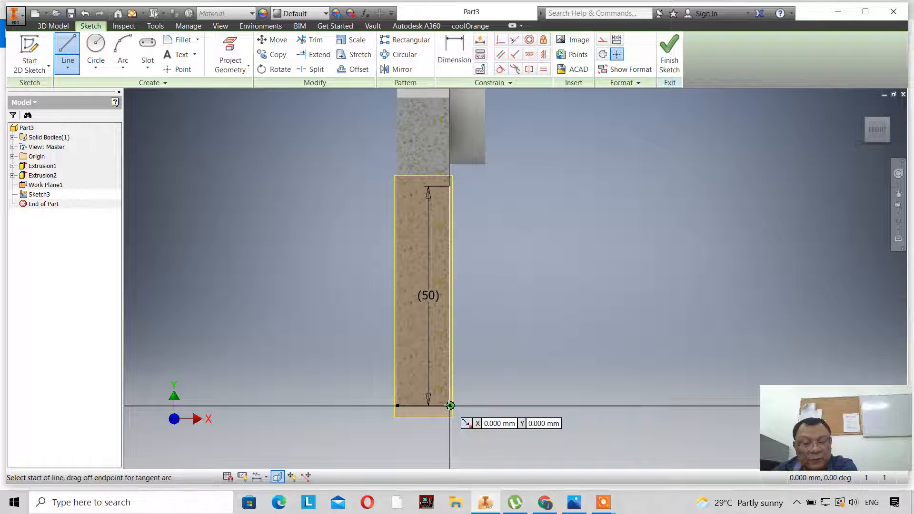
left_click(450, 406)
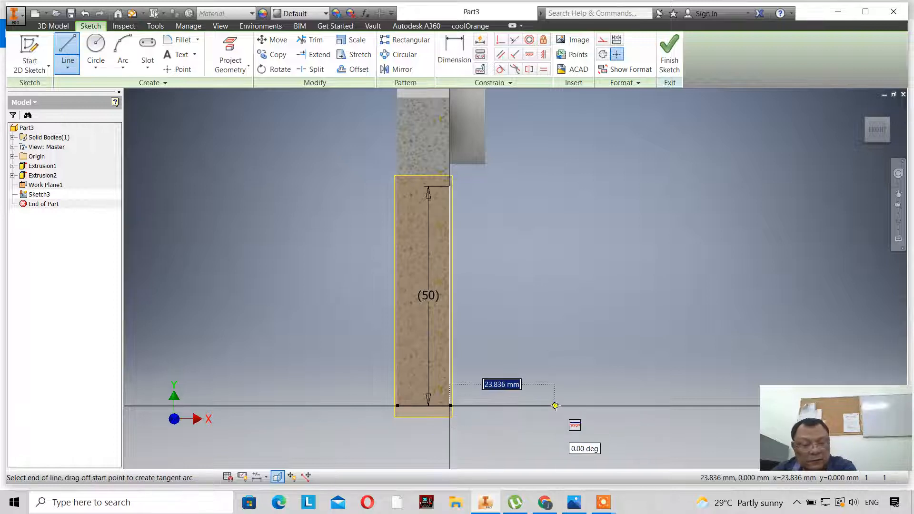
type("20")
key("Return")
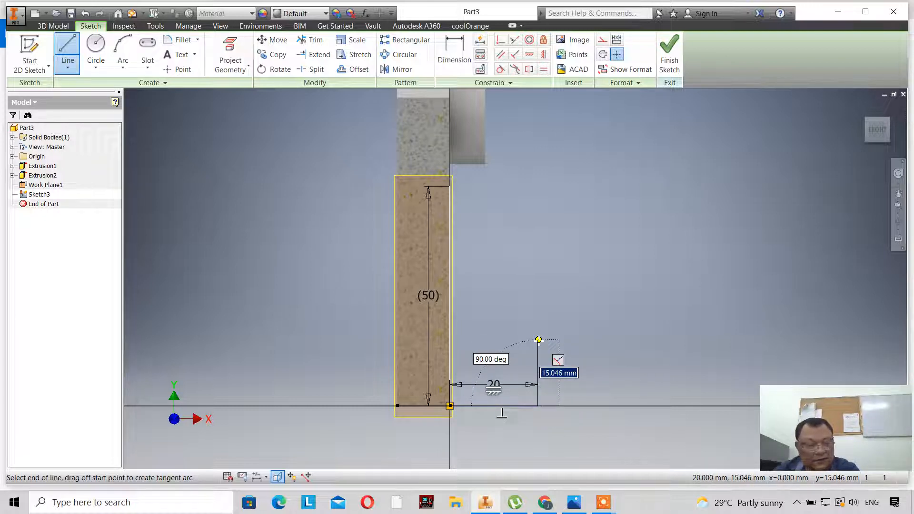
type("12")
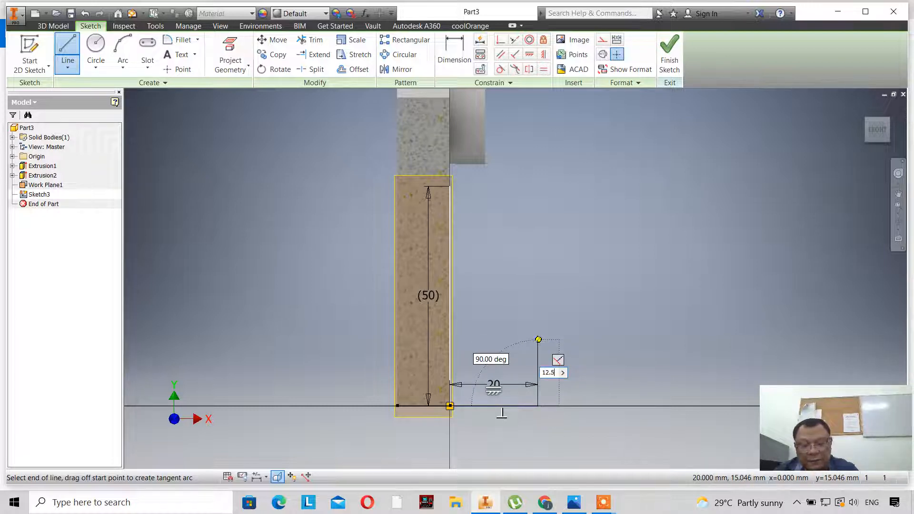
type(".5")
key("Return")
right_click(557, 325)
left_click(571, 351)
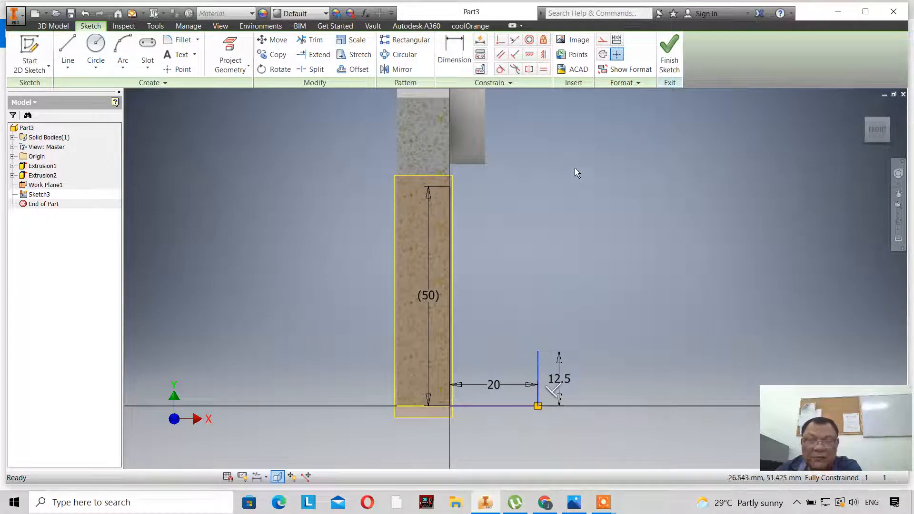
left_click(602, 40)
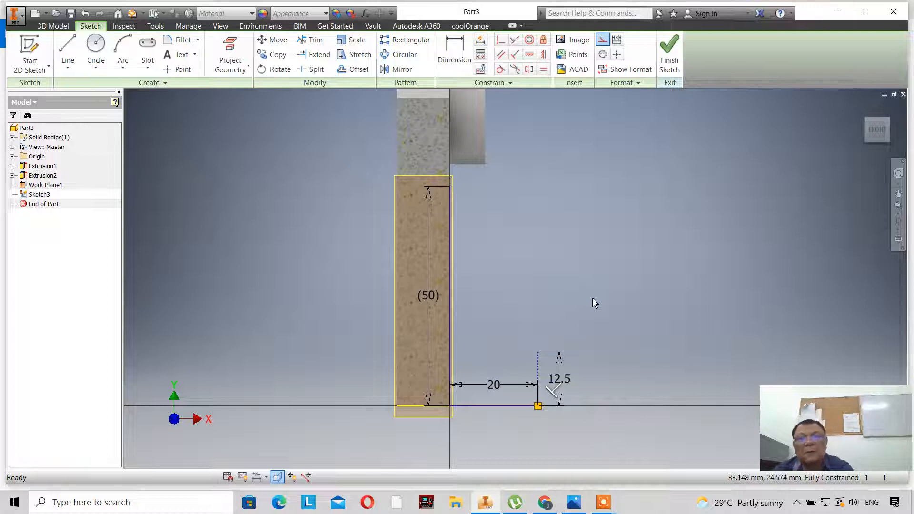
Draw a 25 mm diameter circle centred on the upper end of the vertical construction line.
left_click(96, 48)
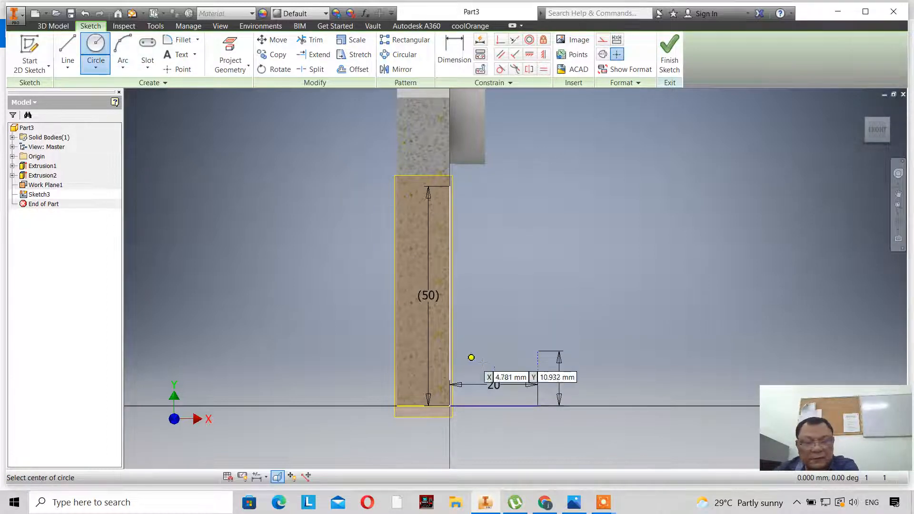
left_click(537, 352)
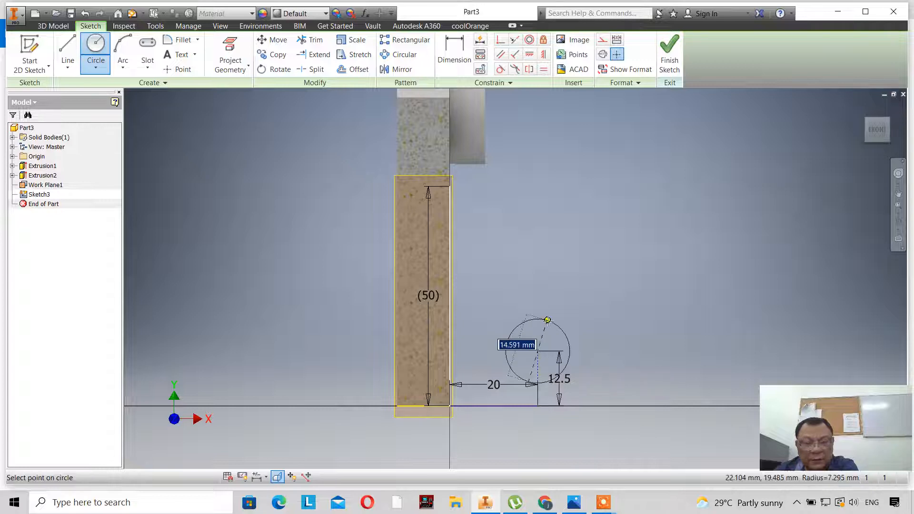
type("25")
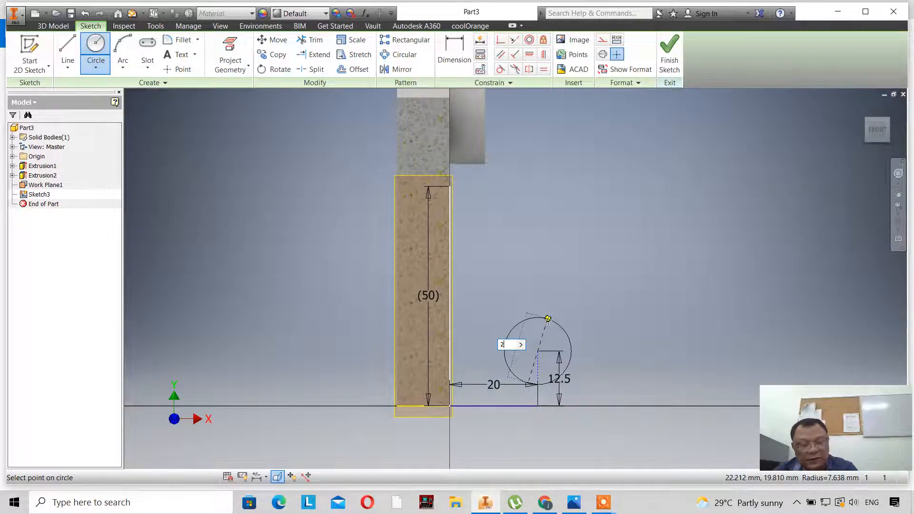
key("Return")
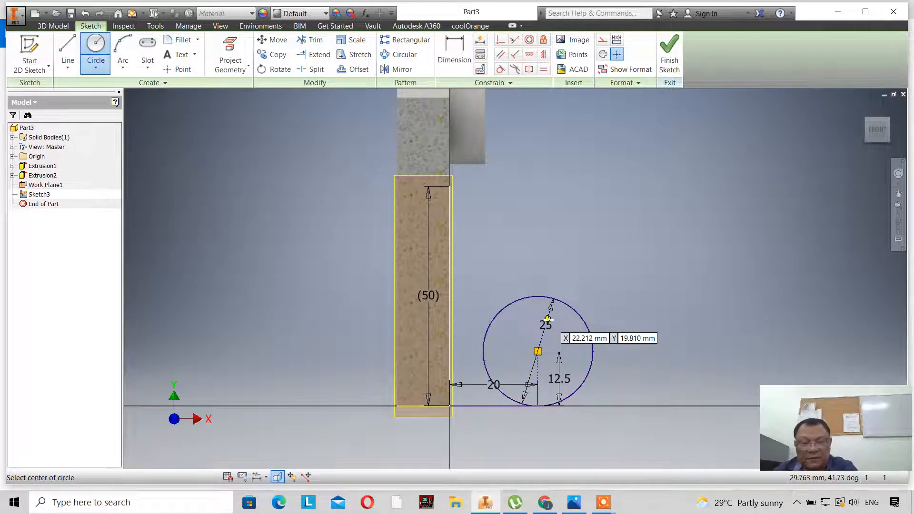
right_click(596, 259)
left_click(628, 258)
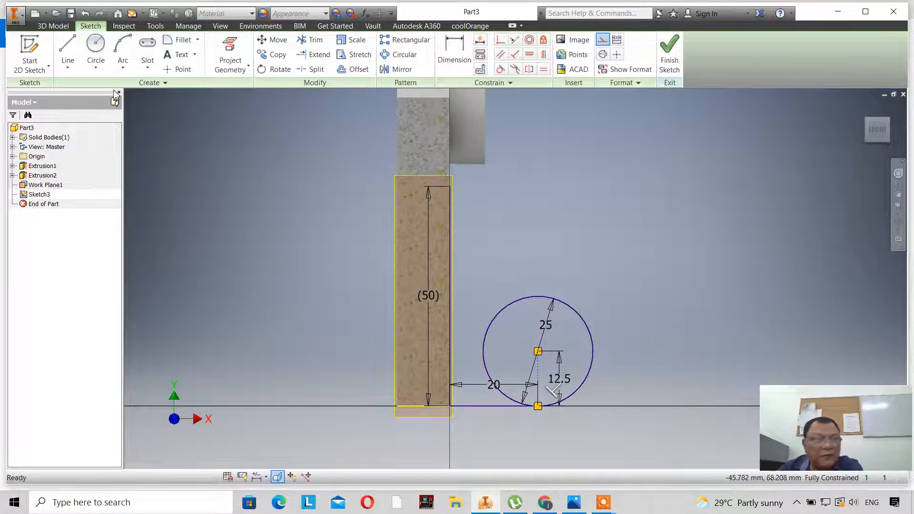
Draw a sloping line from the upper end of the 50 mm line to a tangent point on the circle's outer side.
left_click(67, 47)
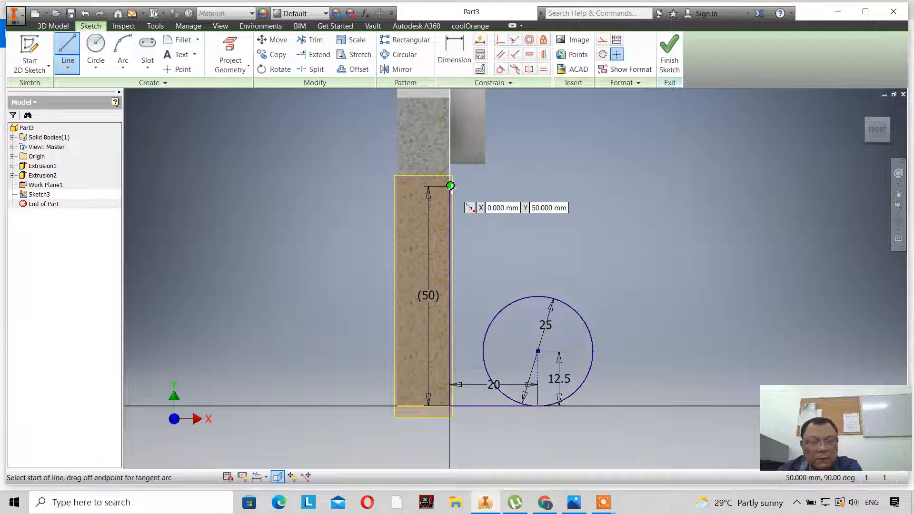
left_click(451, 186)
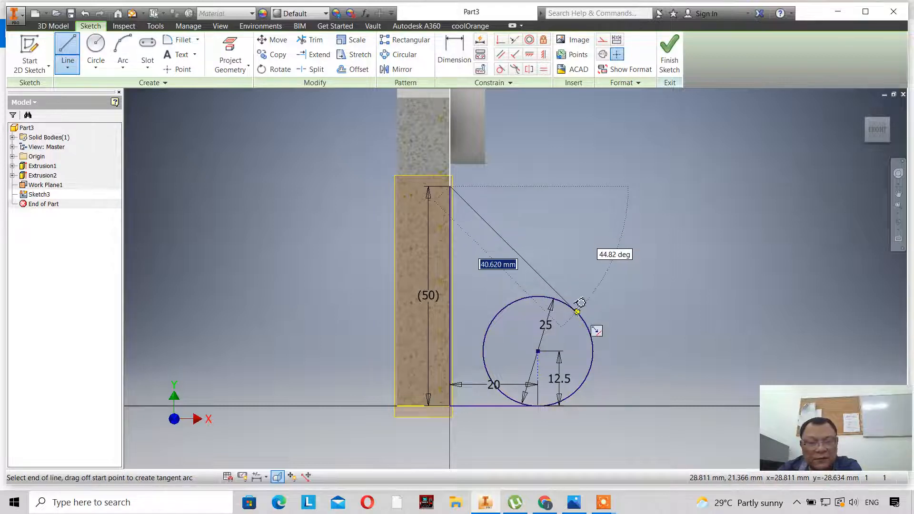
left_click(577, 309)
right_click(596, 261)
key("Escape")
key("Escape")
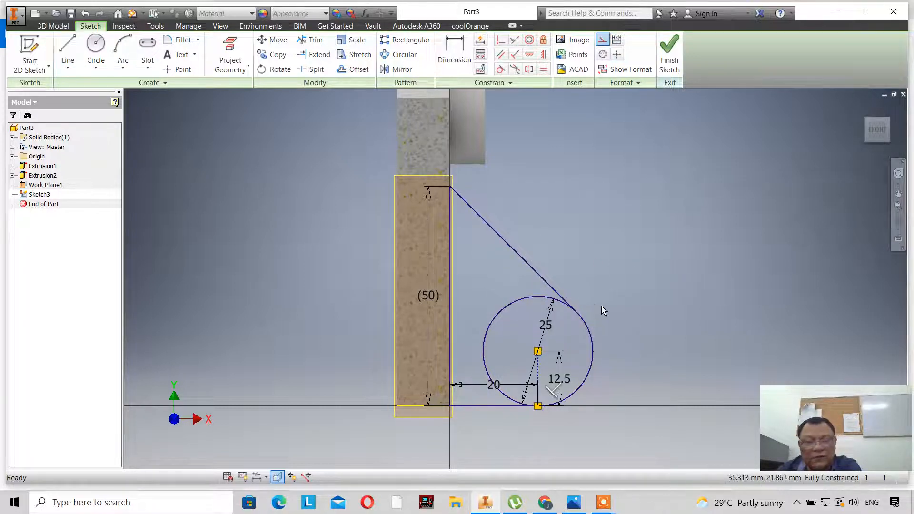
Try to add a tangent constraint between the sloping line and the 25 mm circle.
left_click(501, 70)
left_click(506, 240)
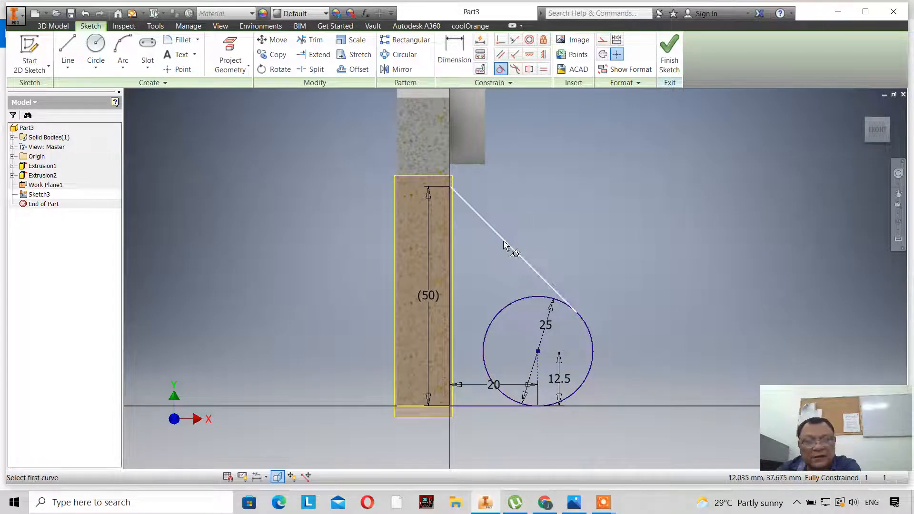
left_click(516, 301)
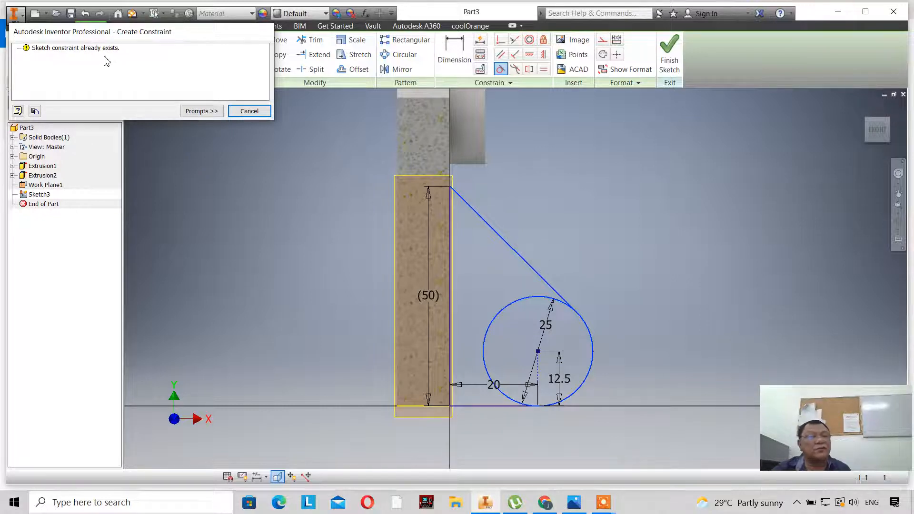
left_click(249, 111)
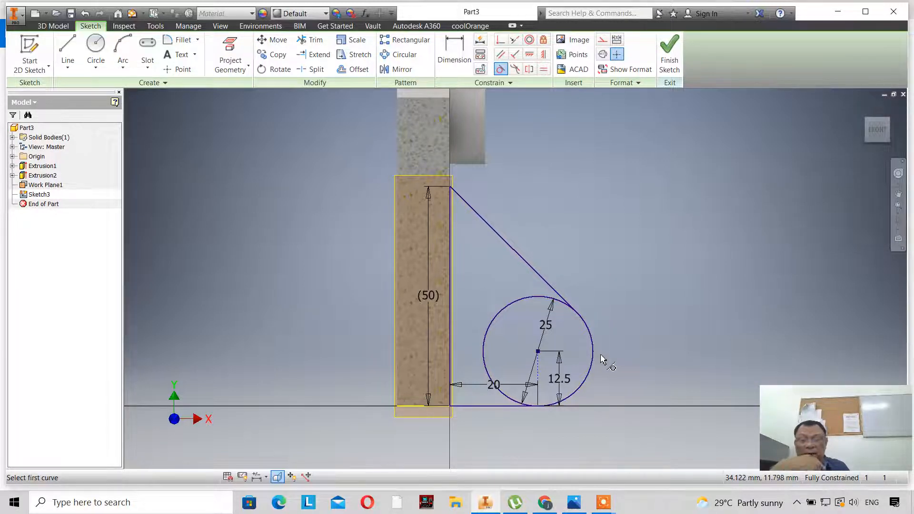
left_click(667, 52)
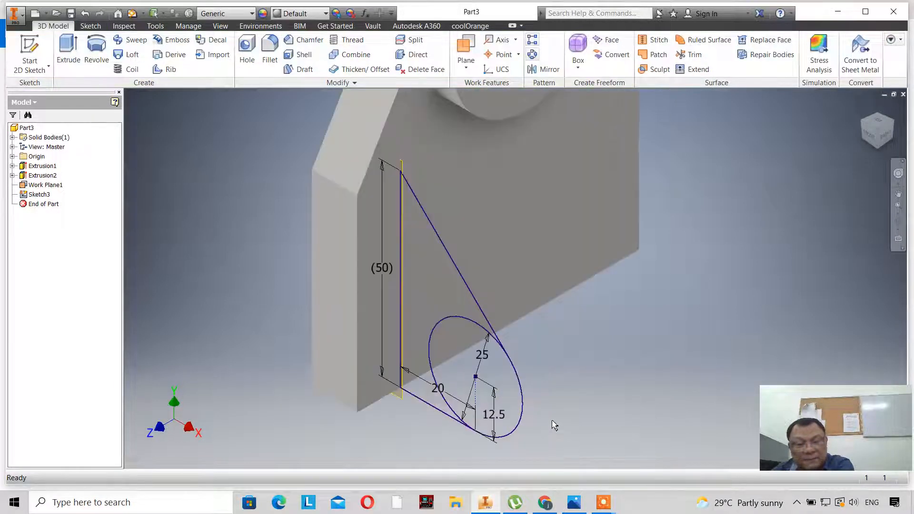
left_click(576, 504)
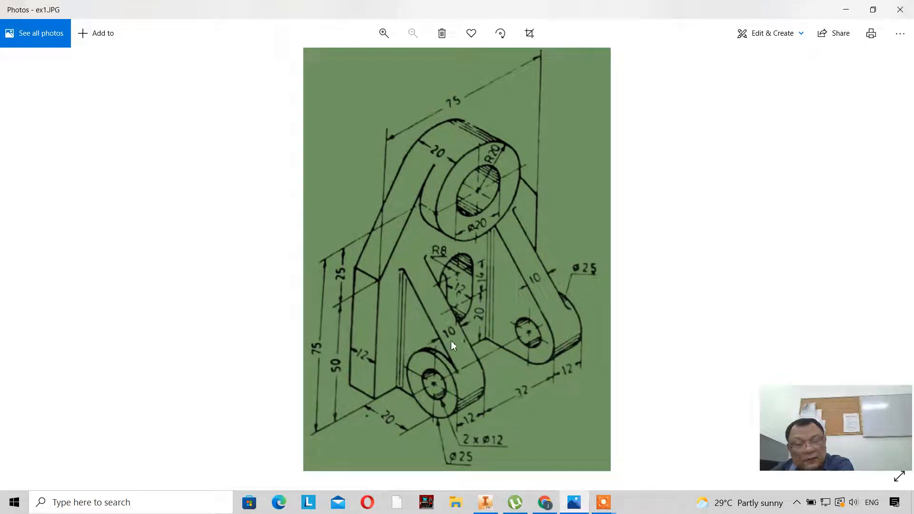
left_click(485, 502)
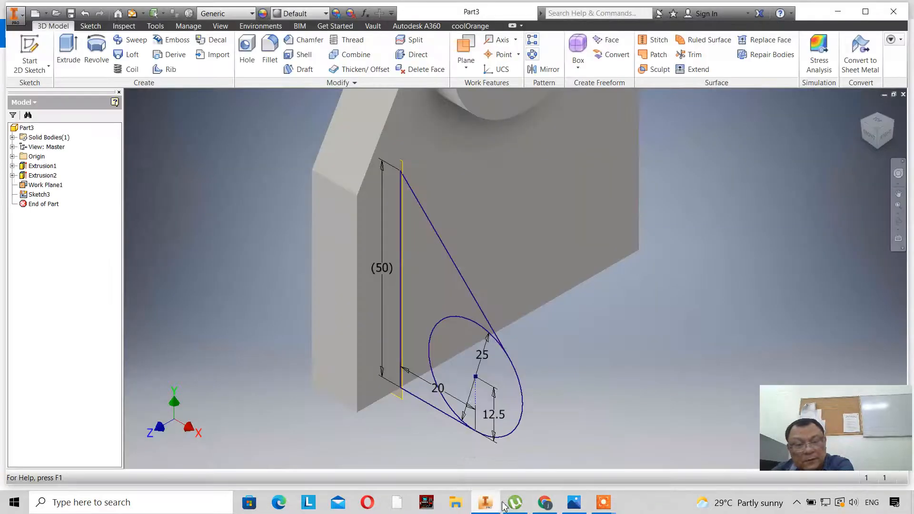
left_click(69, 51)
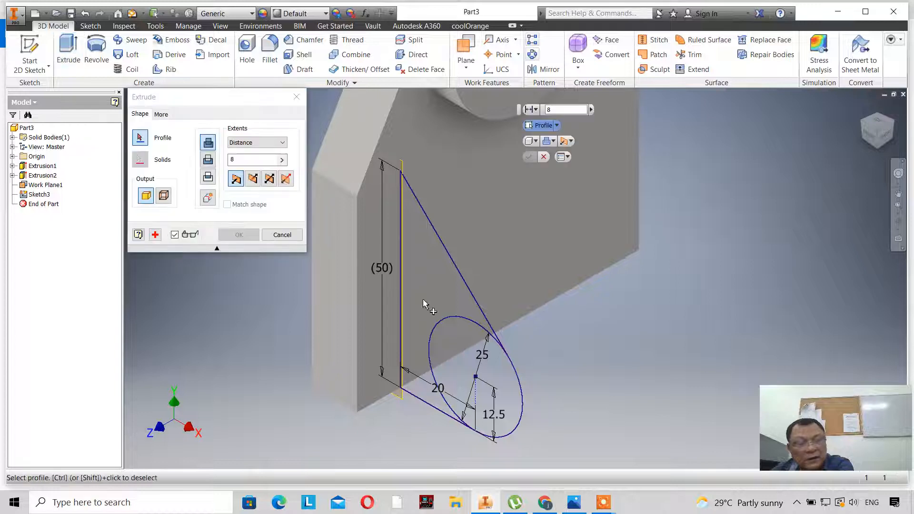
left_click(470, 337)
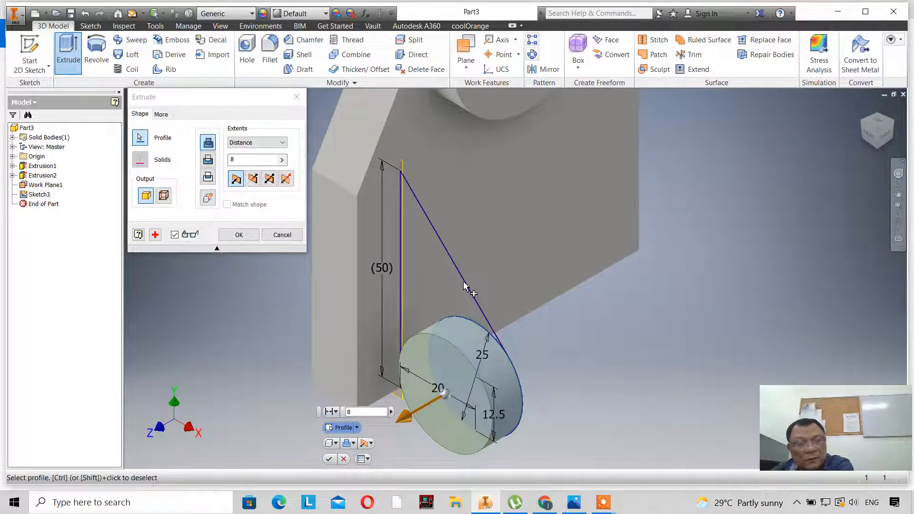
left_click(282, 235)
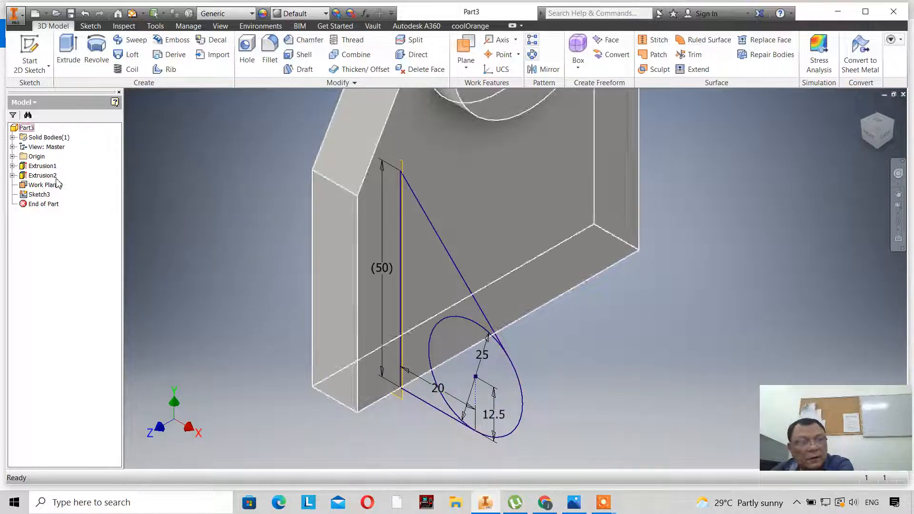
Reopen the lug sketch and try to trim the part of the circle inside the lug outline.
double_click(51, 195)
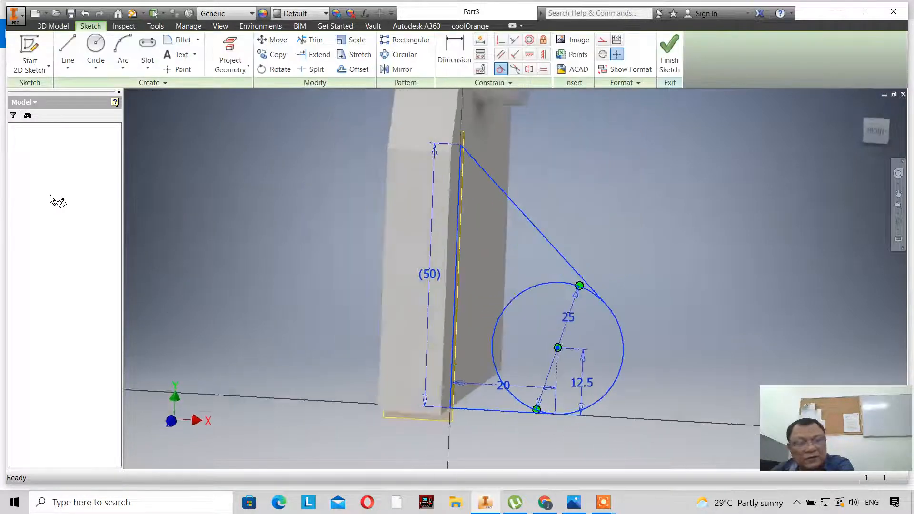
left_click(317, 41)
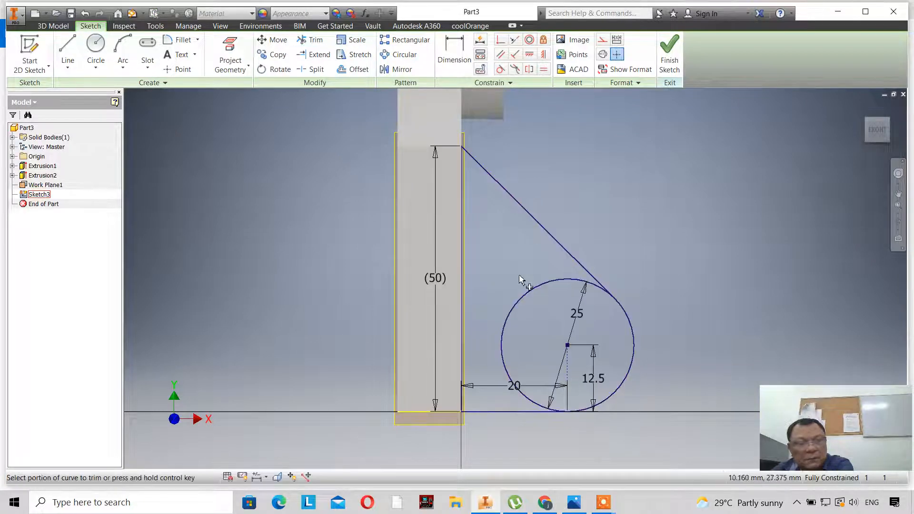
left_click(526, 301)
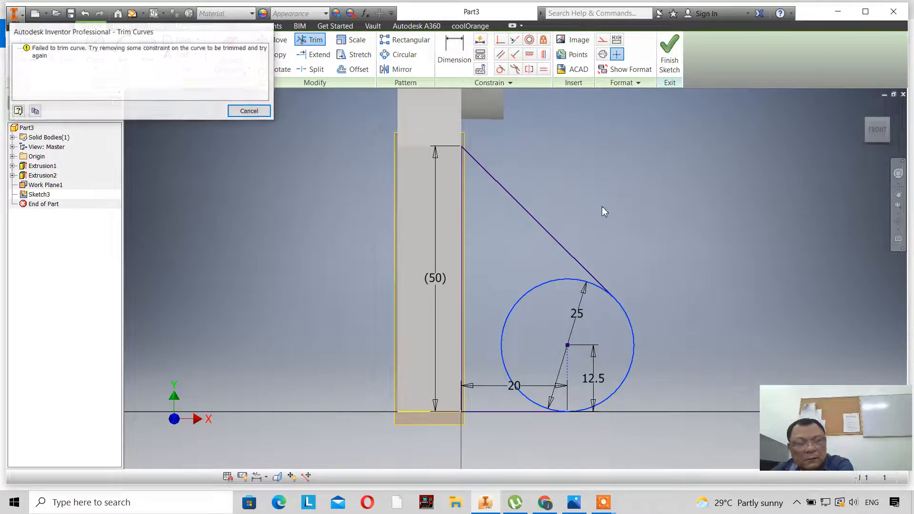
left_click(261, 113)
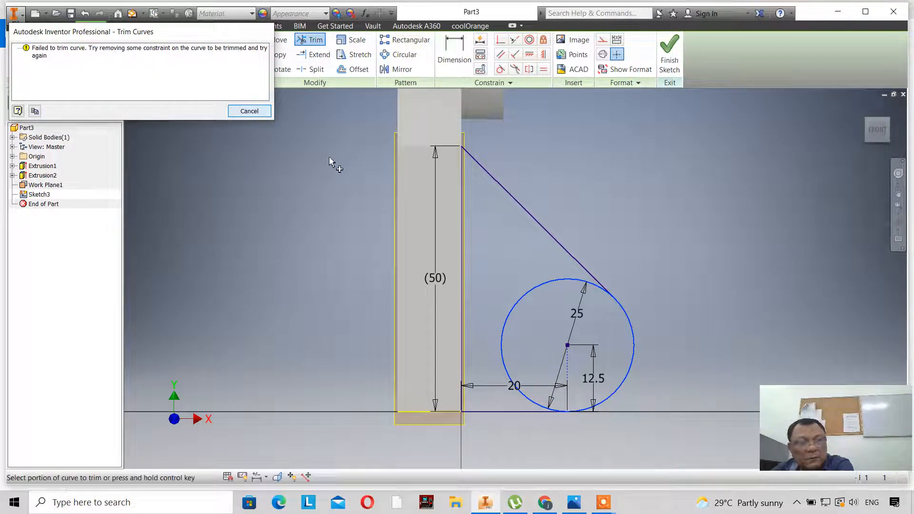
right_click(648, 259)
left_click(679, 259)
Delete the circle's 25 mm diameter dimension and trim away its inner arc, leaving a closed lug profile, and finish the sketch.
left_click(575, 315)
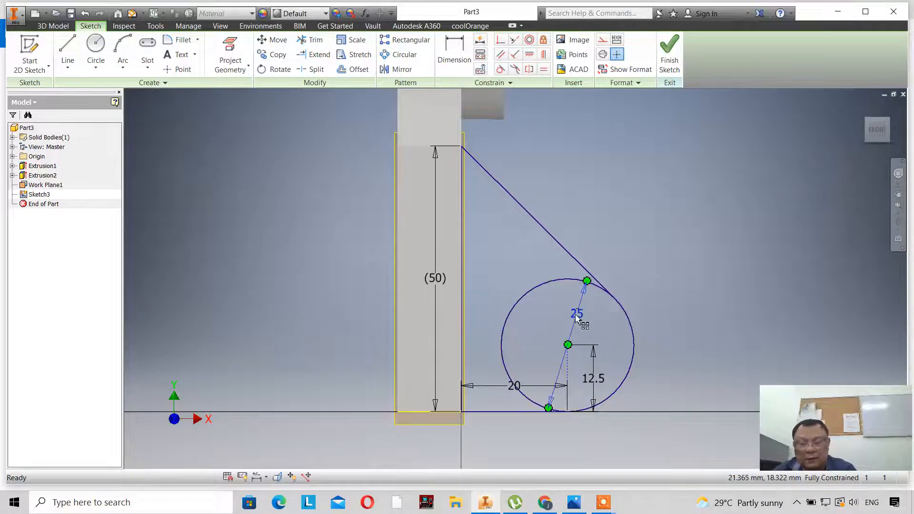
key("Delete")
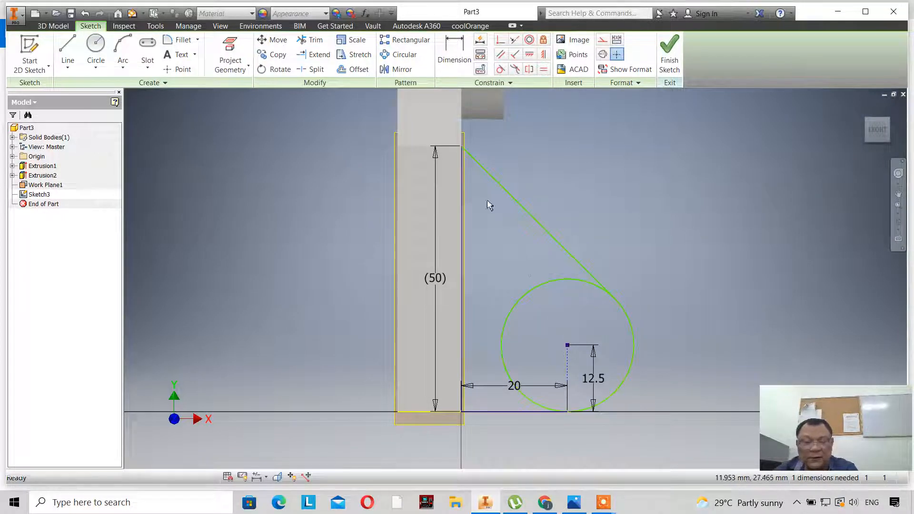
left_click(315, 40)
left_click(530, 296)
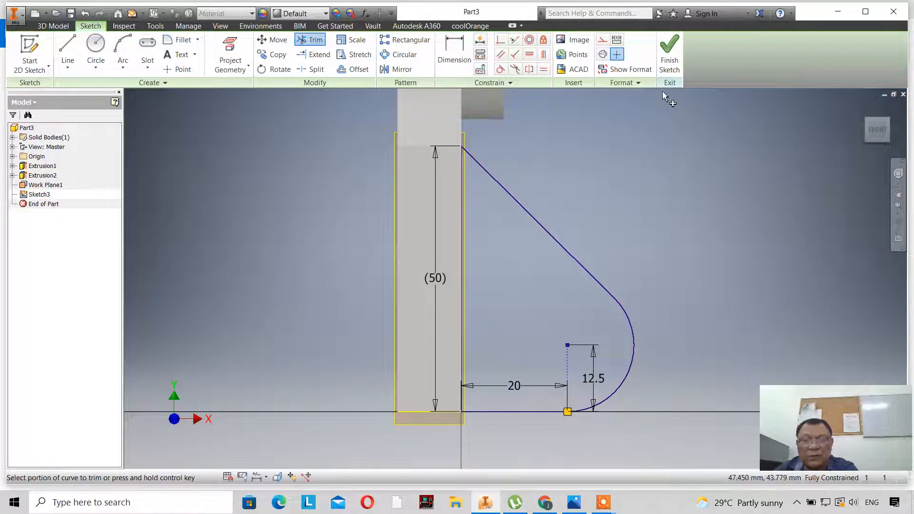
left_click(669, 55)
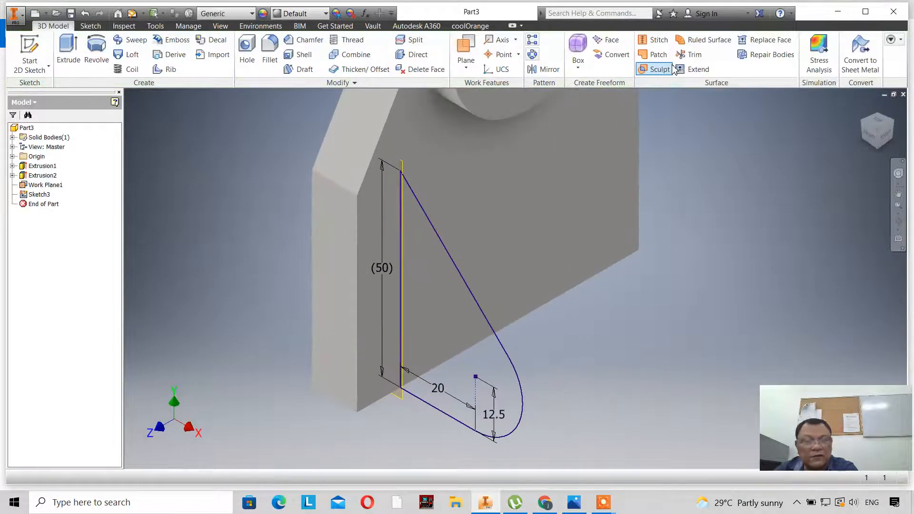
Check the lug thickness in the reference drawing and extrude the lug profile 10 mm in the reversed direction, inward along the plate.
left_click(574, 502)
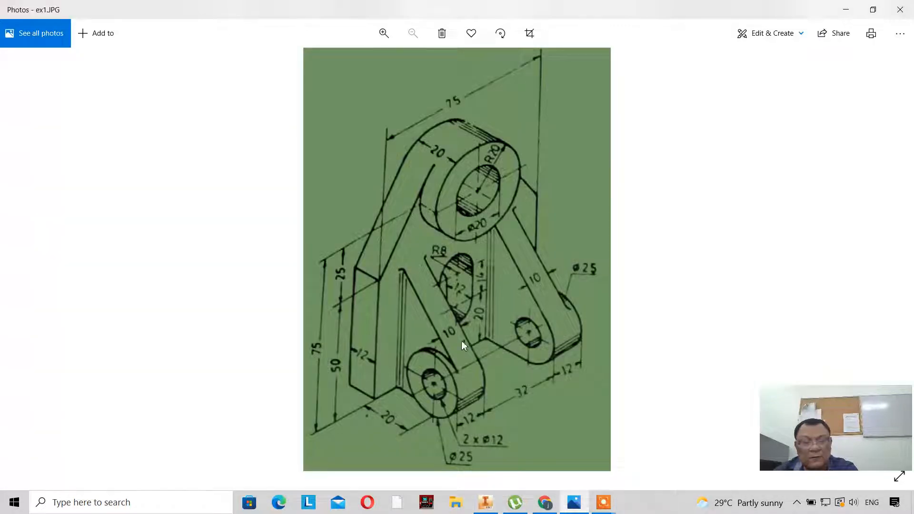
left_click(490, 504)
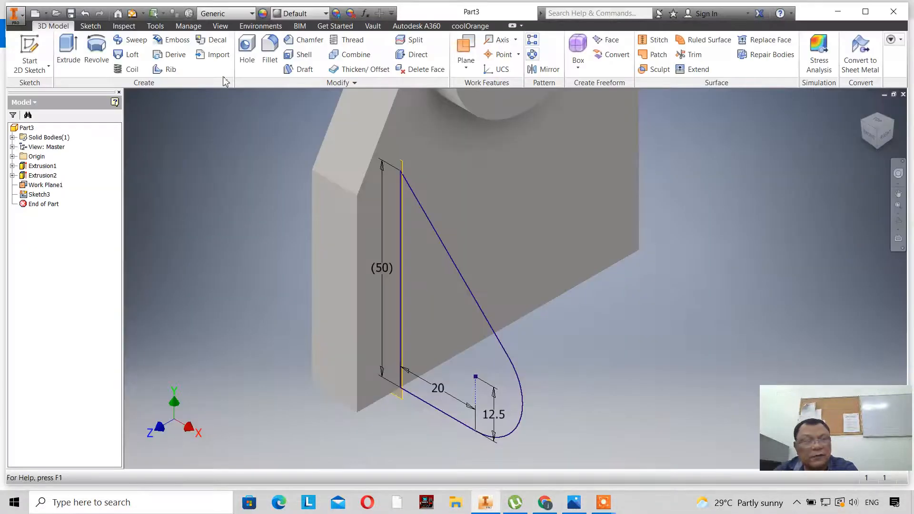
left_click(69, 50)
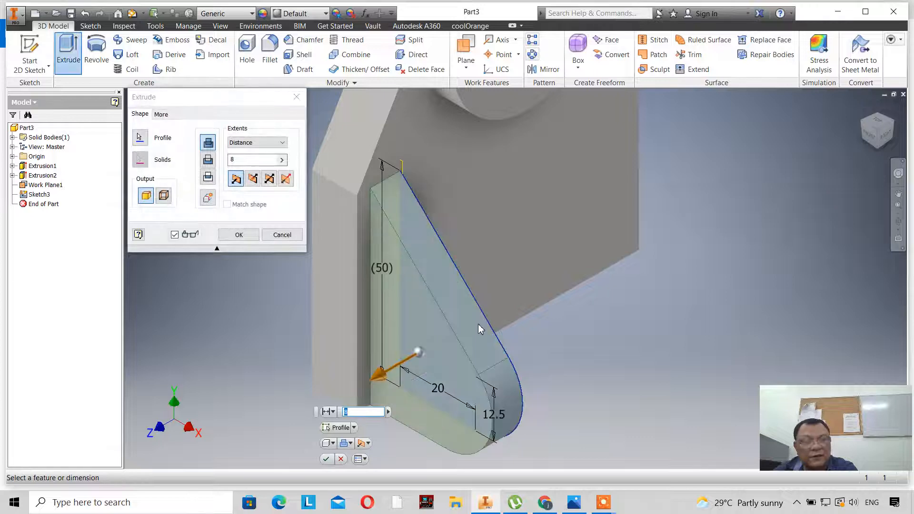
left_click(257, 181)
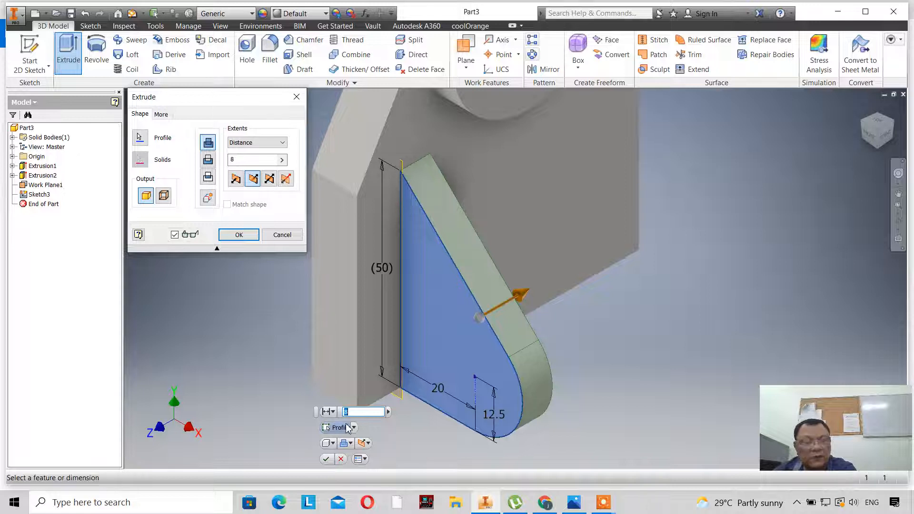
type("10")
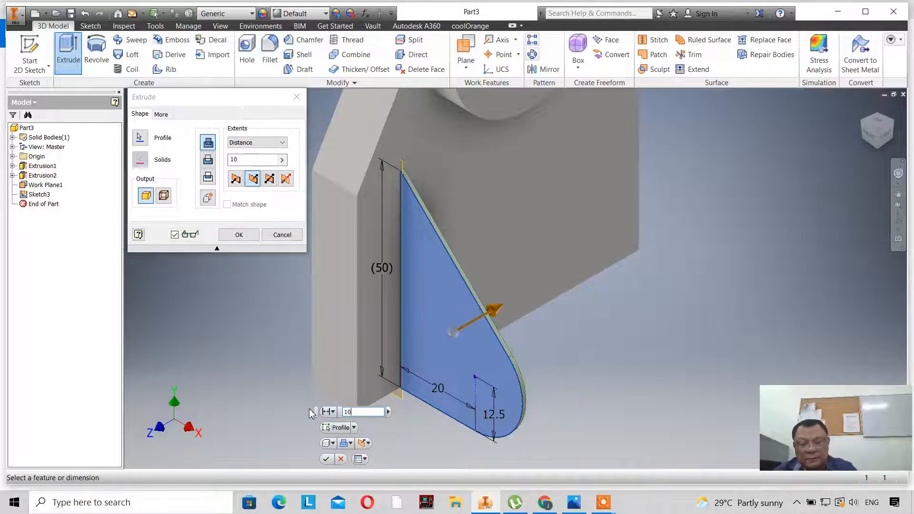
key("Return")
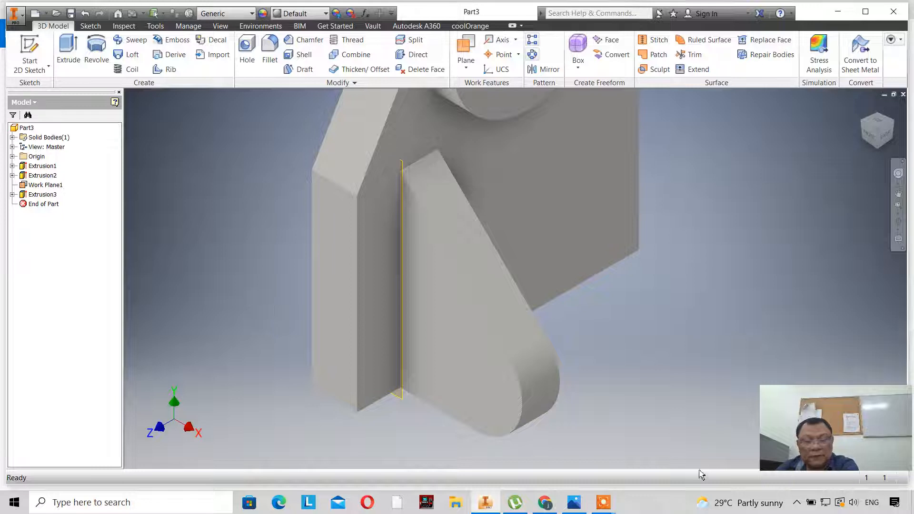
Check the lug's boss in the reference drawing, start a sketch on the lug's outer side face and project the face outline.
left_click(575, 502)
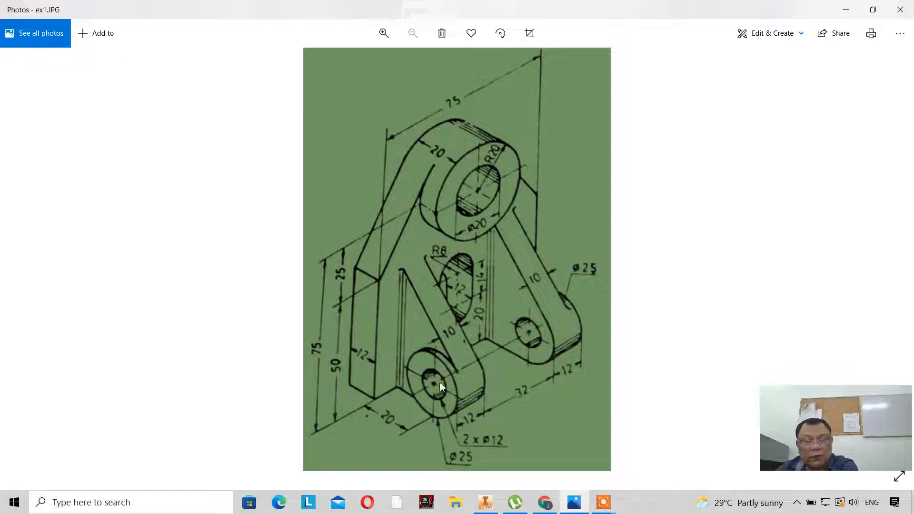
left_click(485, 502)
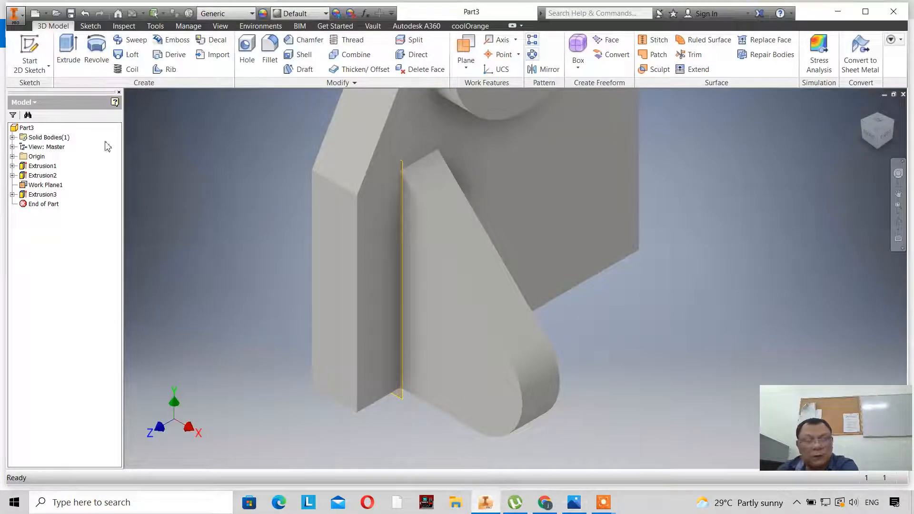
left_click(30, 47)
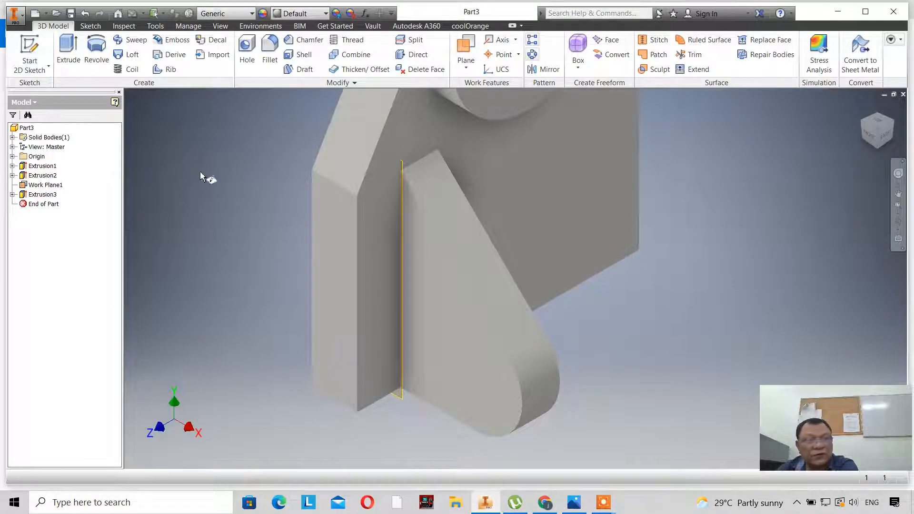
left_click(472, 385)
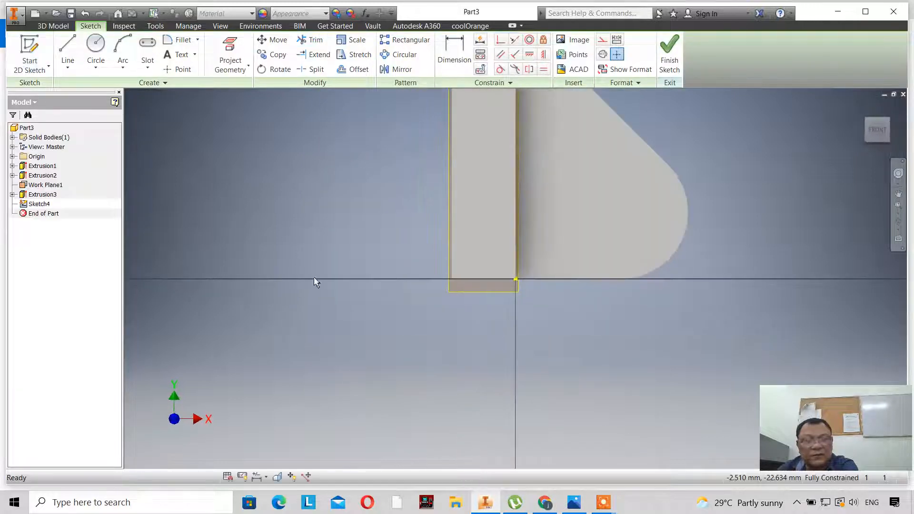
left_click(230, 50)
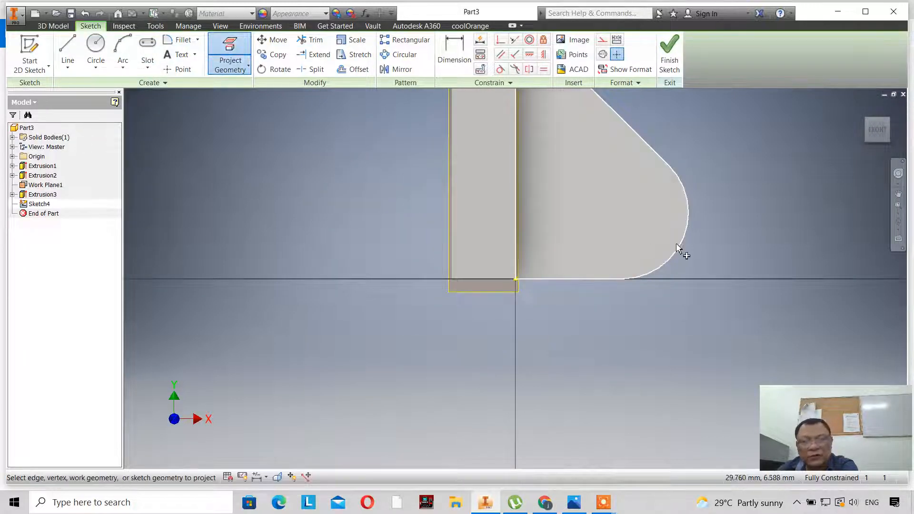
left_click(656, 243)
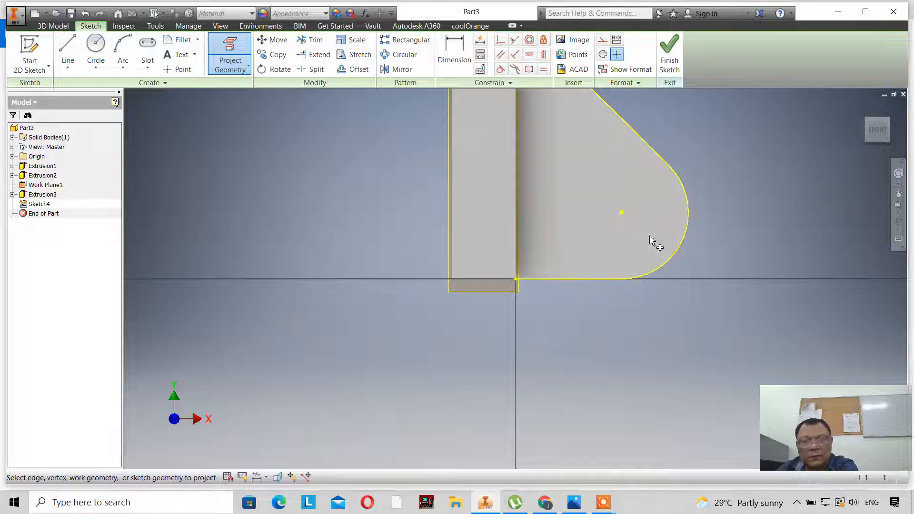
Draw a 25 mm diameter circle centred on the lug's rounded end, matching its arc, and finish the sketch.
left_click(96, 50)
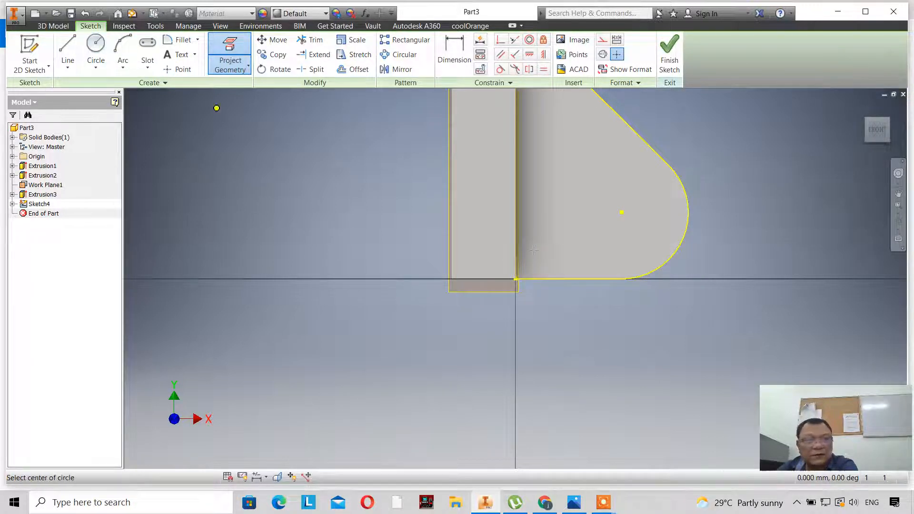
left_click(623, 212)
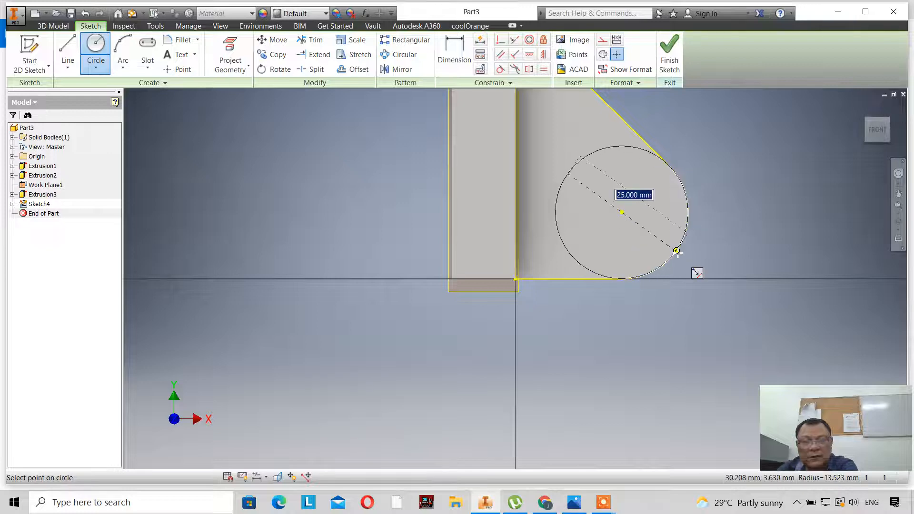
left_click(676, 248)
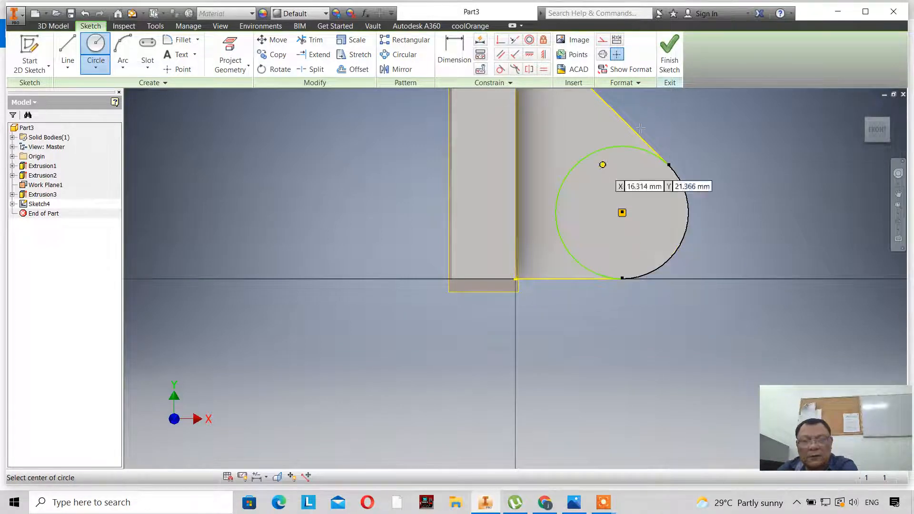
left_click(663, 70)
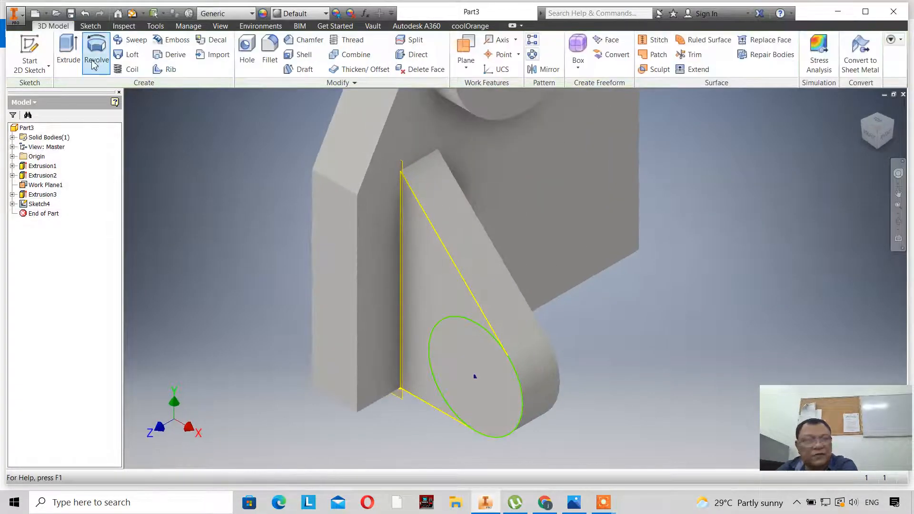
Extrude the 25 mm circle on the side lug's rounded end 2 mm outward to form the boss.
left_click(74, 55)
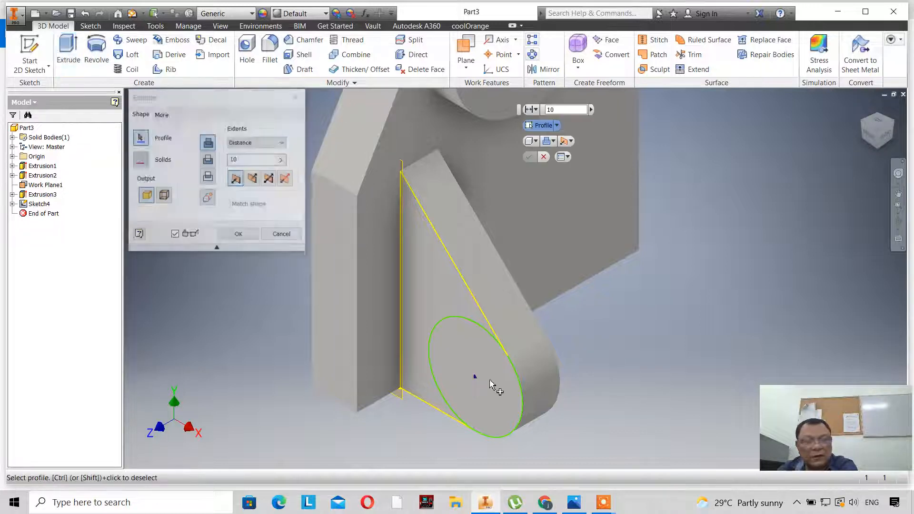
left_click(464, 329)
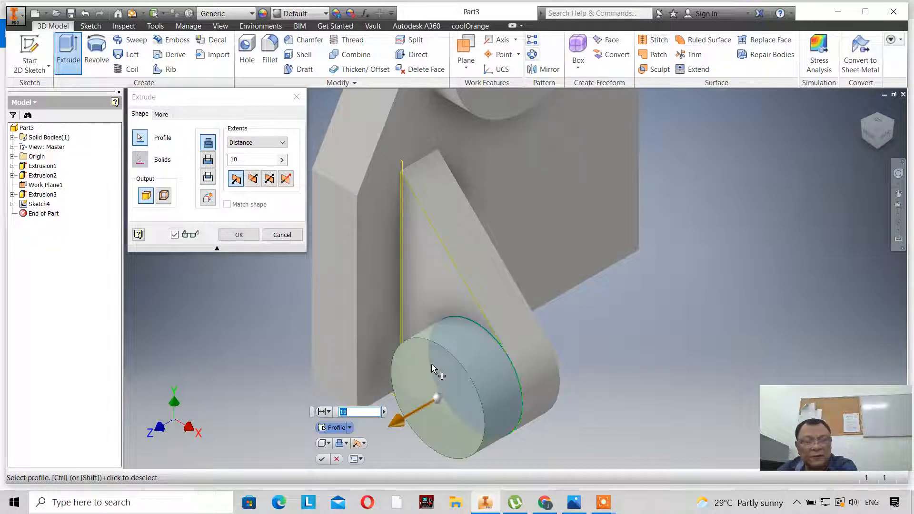
type("2")
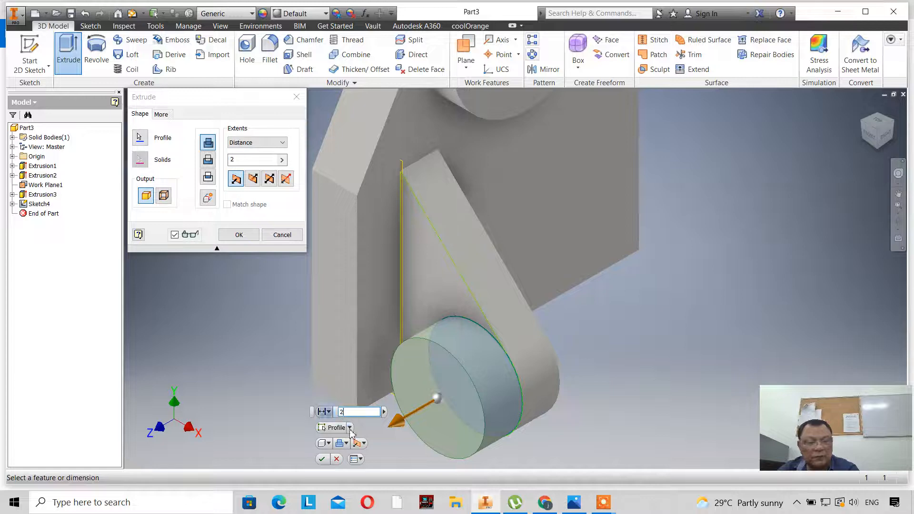
left_click(320, 459)
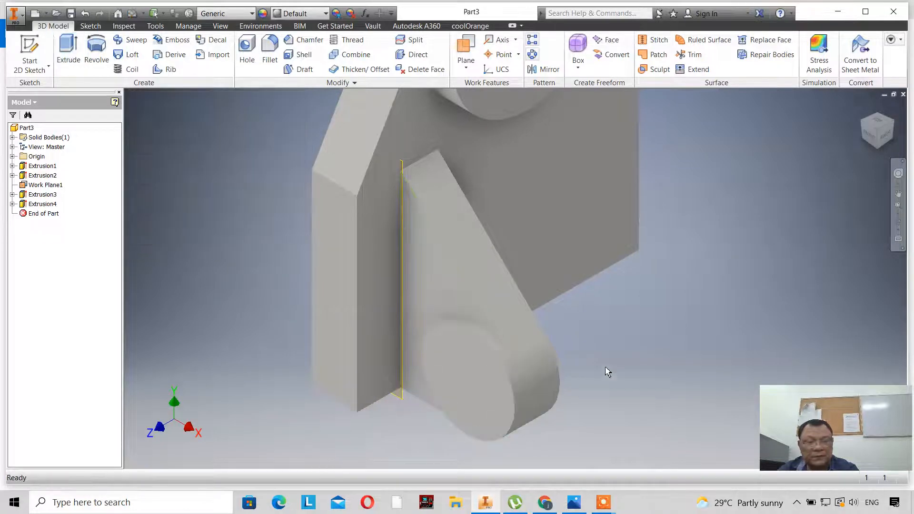
scroll(611, 352, "up", 3)
scroll(580, 309, "down", 2)
scroll(581, 305, "up", 3)
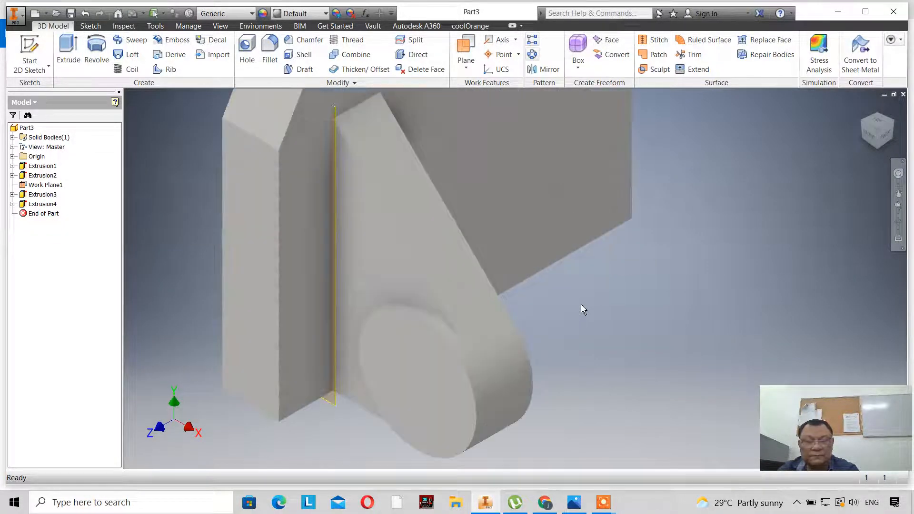
scroll(582, 305, "down", 3)
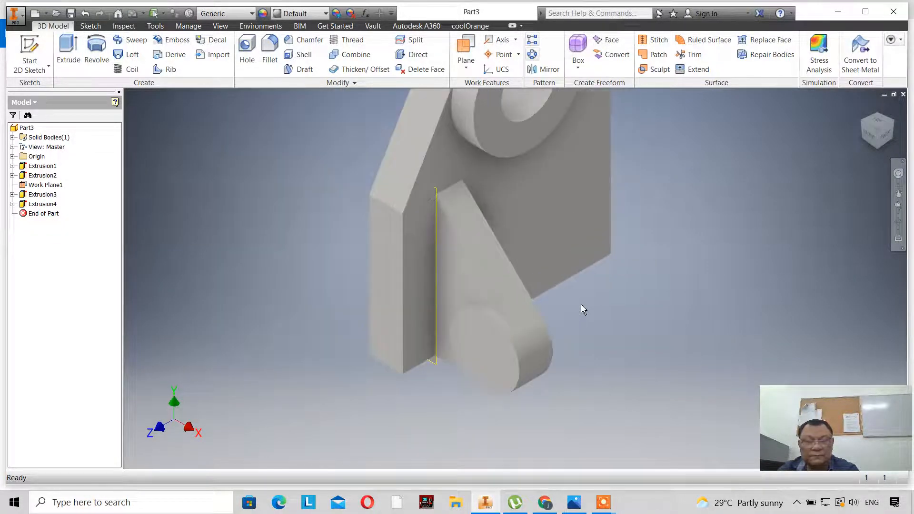
Check the lug's hole diameter in the reference drawing, start a sketch on the boss's outer face and project its circular outline.
left_click(574, 504)
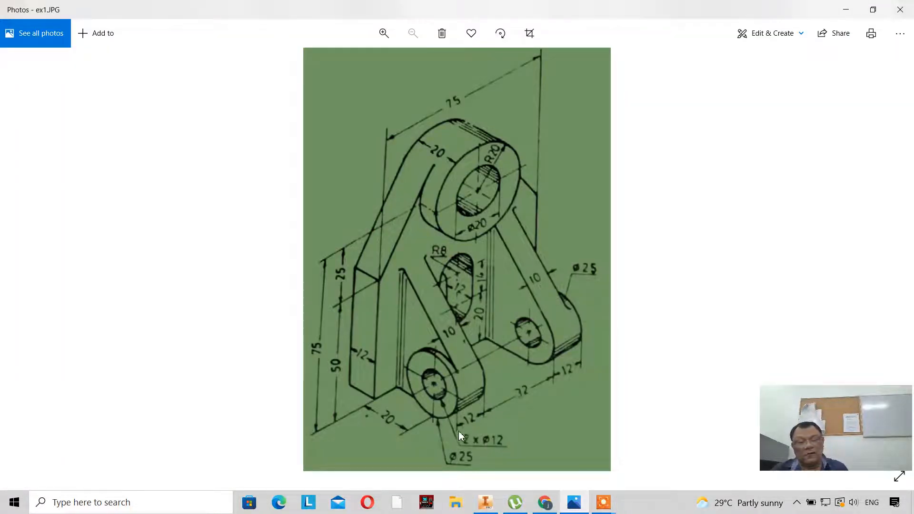
left_click(485, 503)
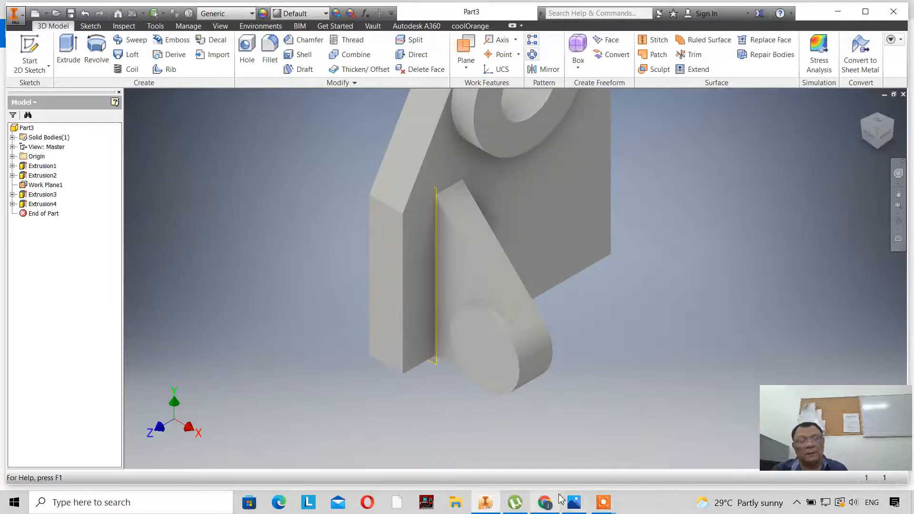
left_click(32, 56)
left_click(474, 358)
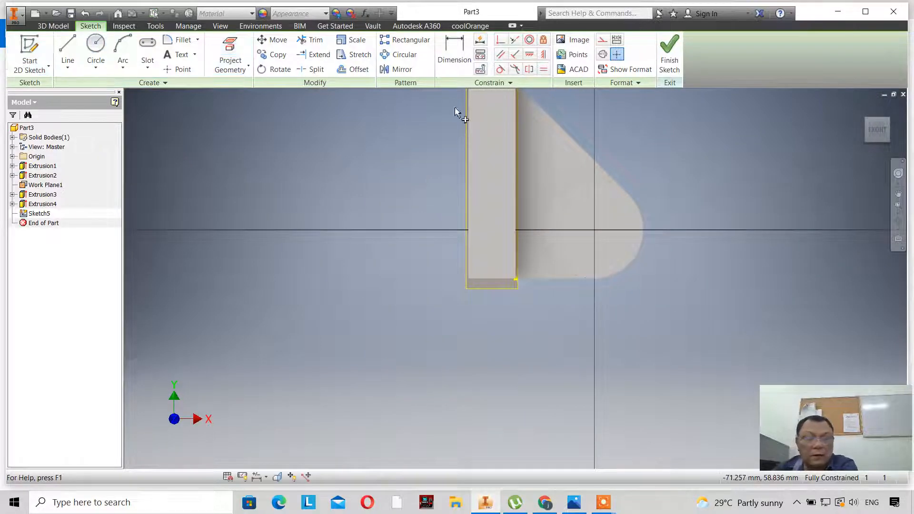
key("p")
left_click(576, 209)
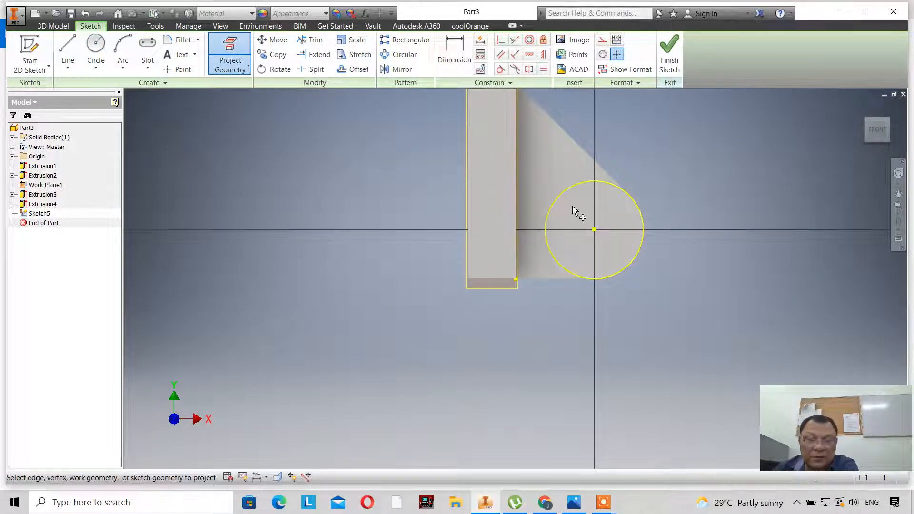
Draw a 12 mm diameter circle centred on the boss and finish the sketch.
left_click(104, 58)
left_click(594, 229)
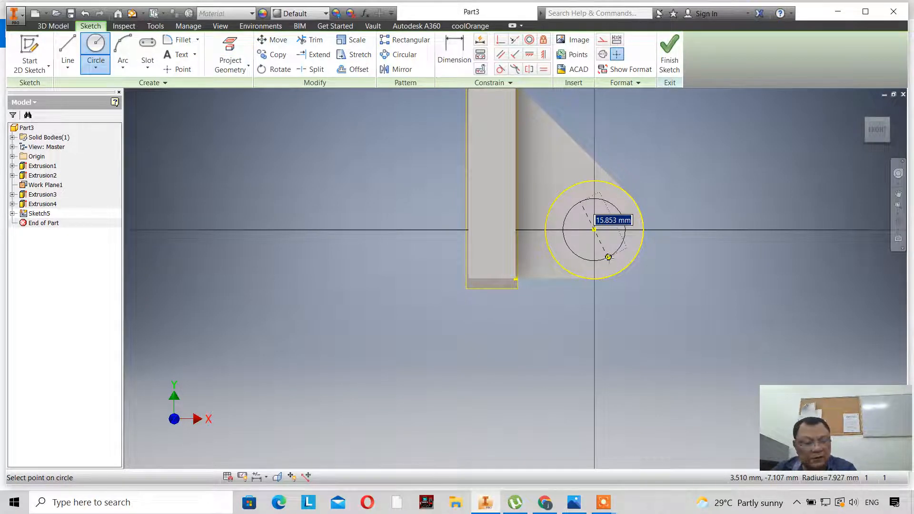
type("12")
key("Return")
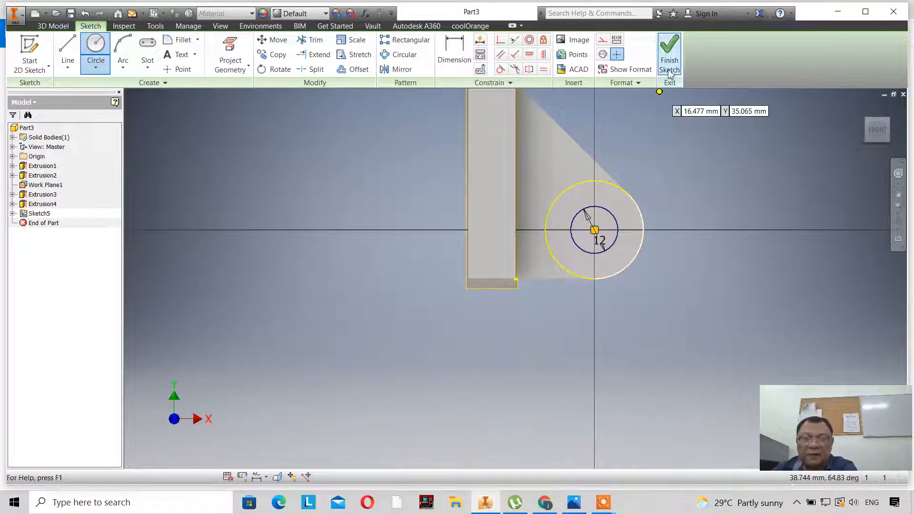
left_click(669, 72)
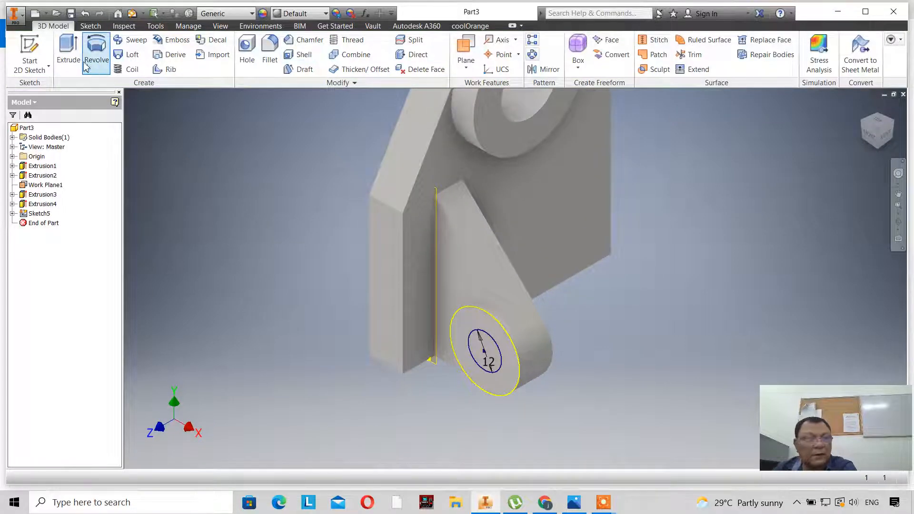
Cut the 12 mm circle through the boss and lug with an Extrude cut using the To Next extent.
left_click(76, 62)
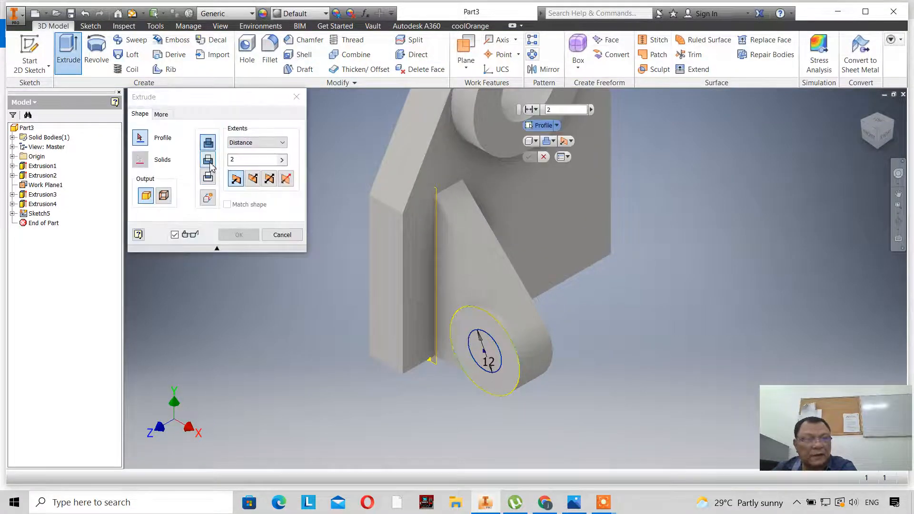
left_click(208, 160)
left_click(471, 343)
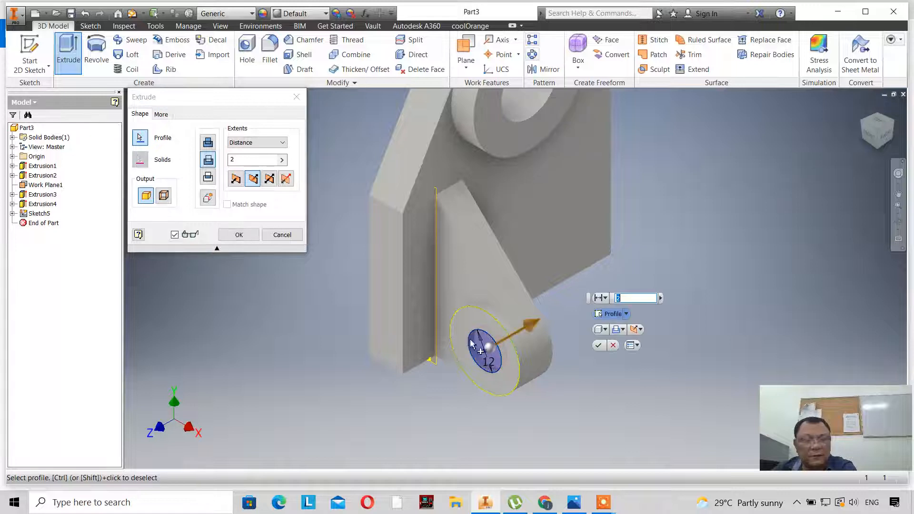
left_click(267, 142)
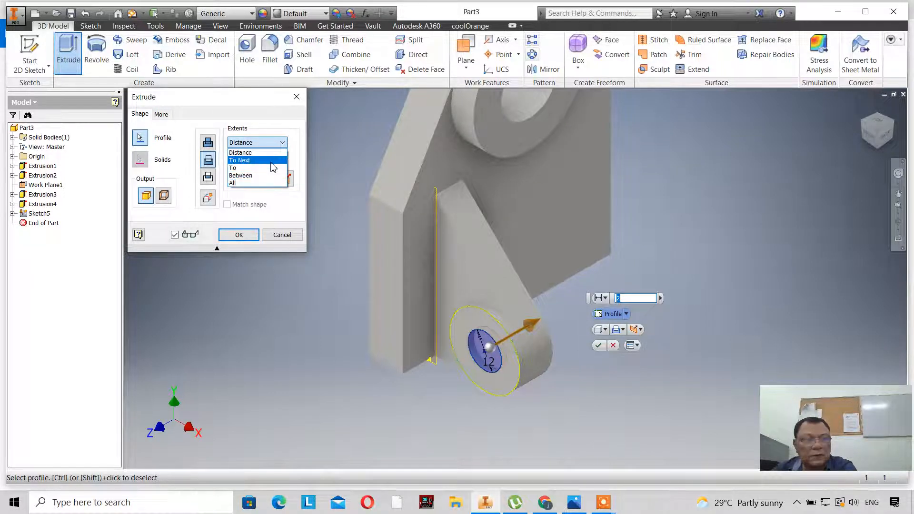
left_click(270, 161)
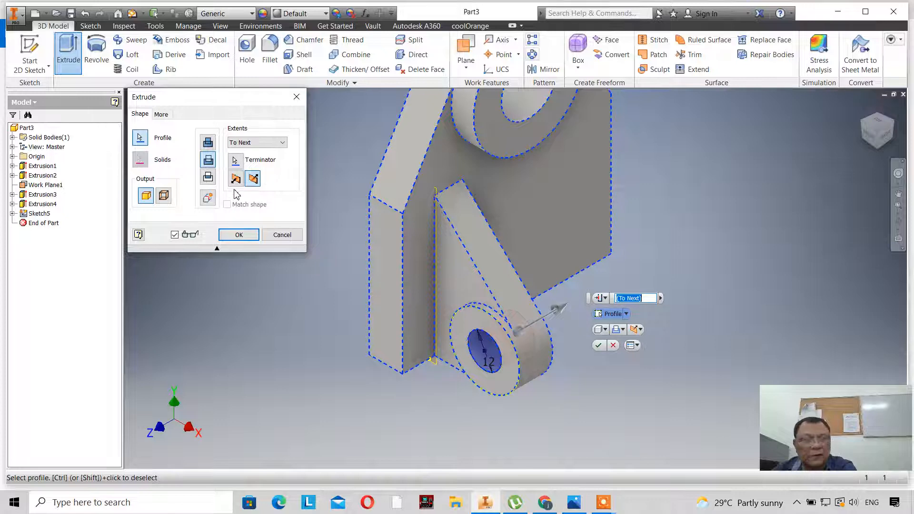
left_click(239, 235)
Examine the whole bracket and the hole through the side lug.
scroll(268, 245, "up", 3)
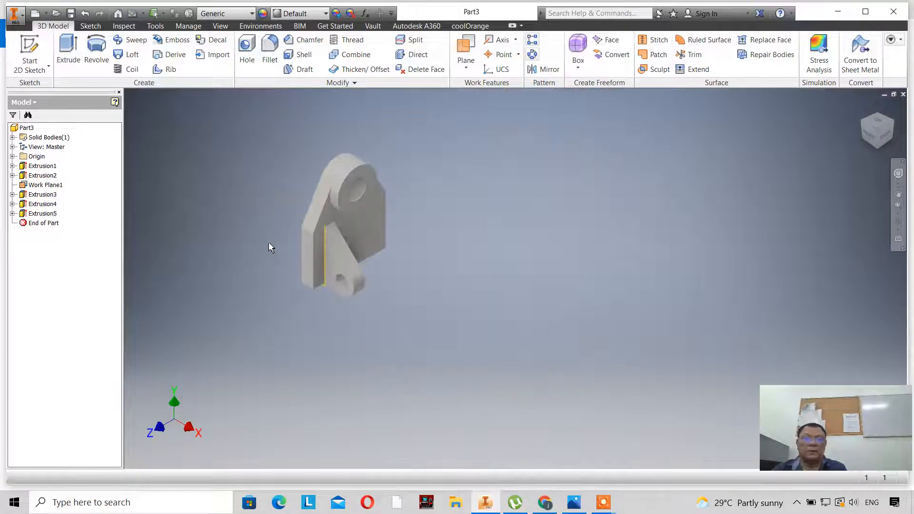
scroll(268, 229, "down", 5)
scroll(270, 229, "up", 2)
scroll(278, 212, "down", 3)
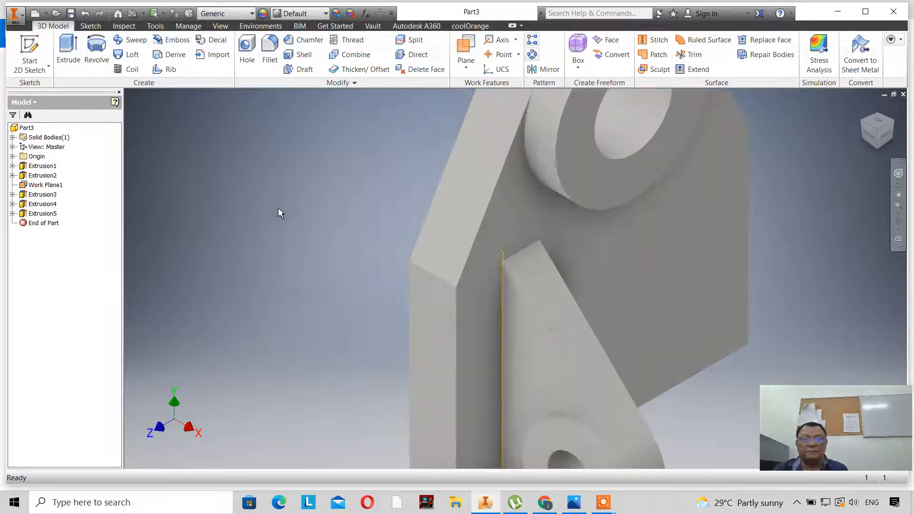
scroll(280, 207, "up", 4)
scroll(281, 186, "down", 2)
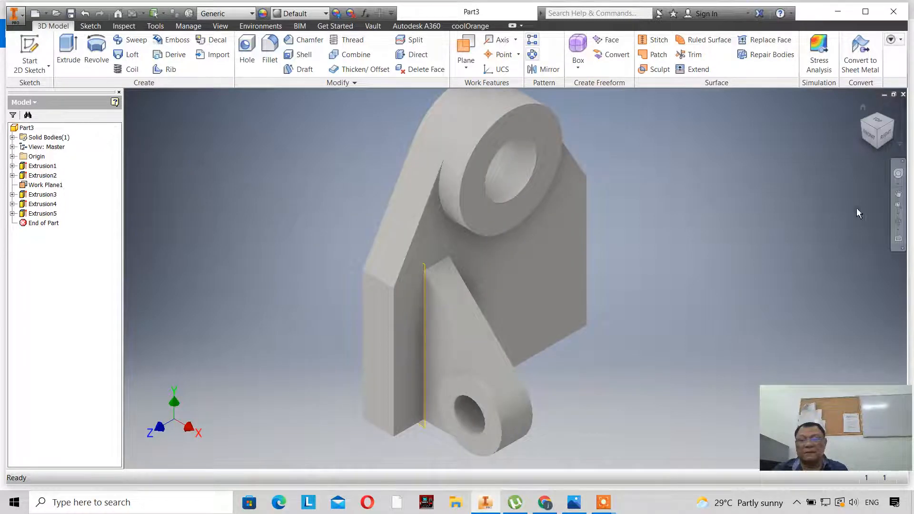
scroll(804, 223, "up", 4)
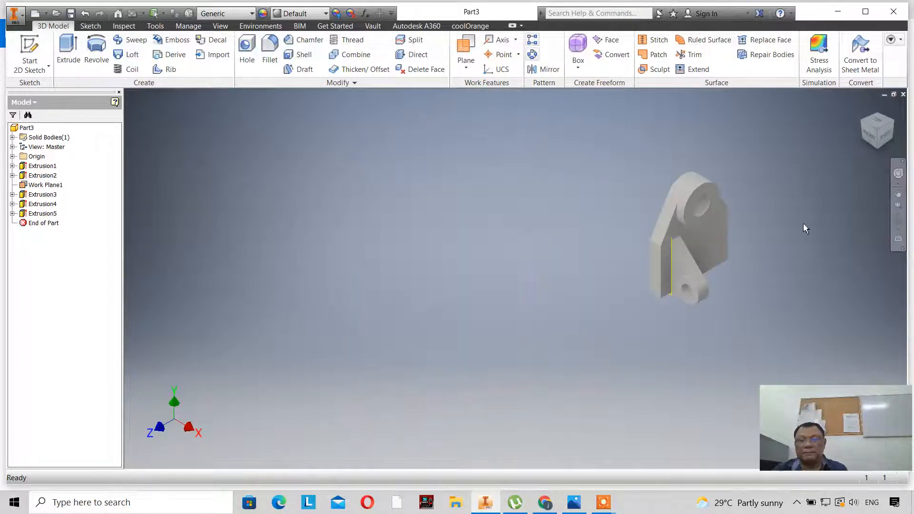
scroll(803, 223, "down", 3)
left_click(896, 197)
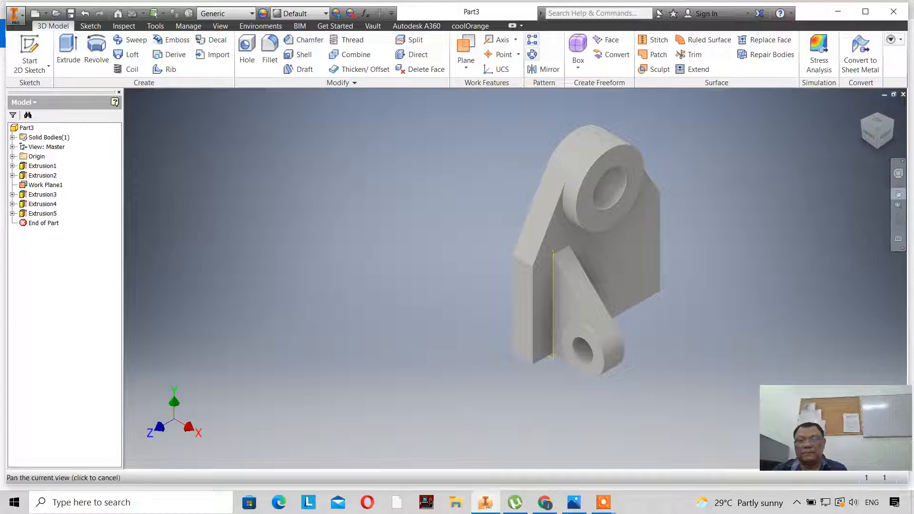
left_click_drag(528, 271, 308, 282)
right_click(583, 212)
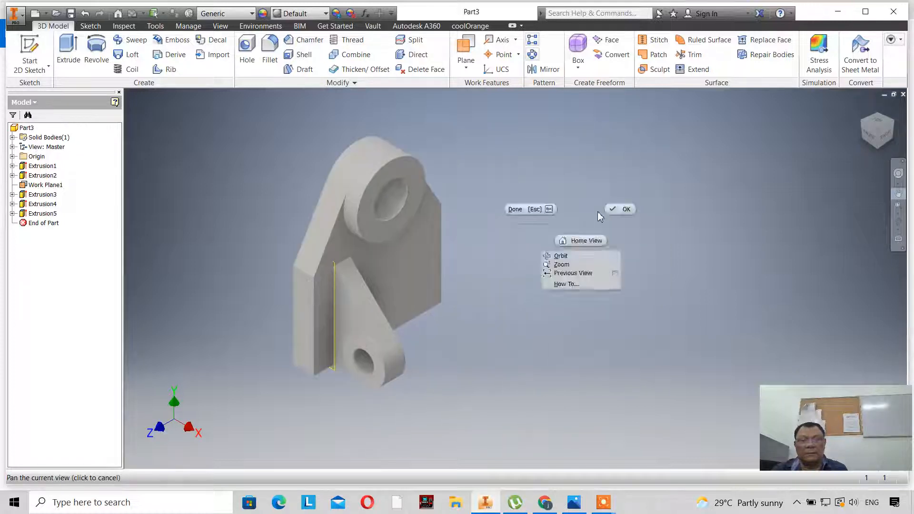
left_click(617, 209)
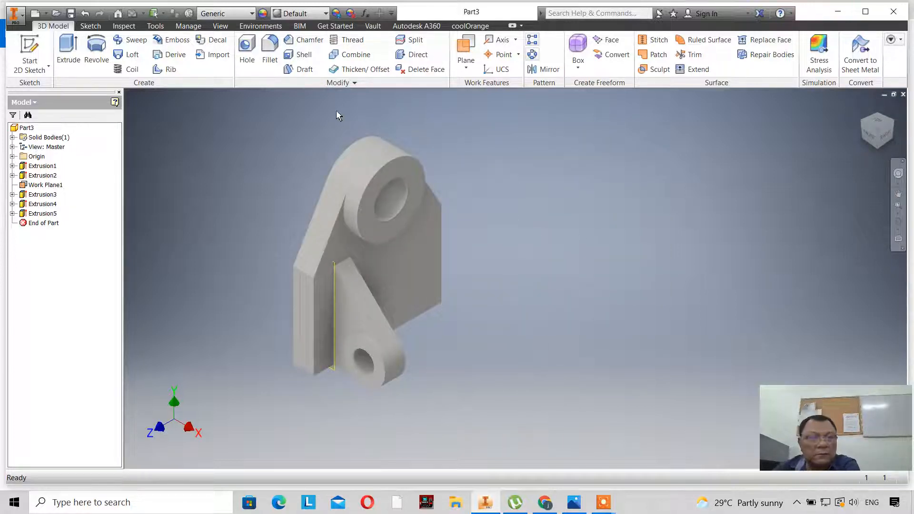
Mirror the side lug, its boss and its hole about the XY origin plane.
left_click(539, 72)
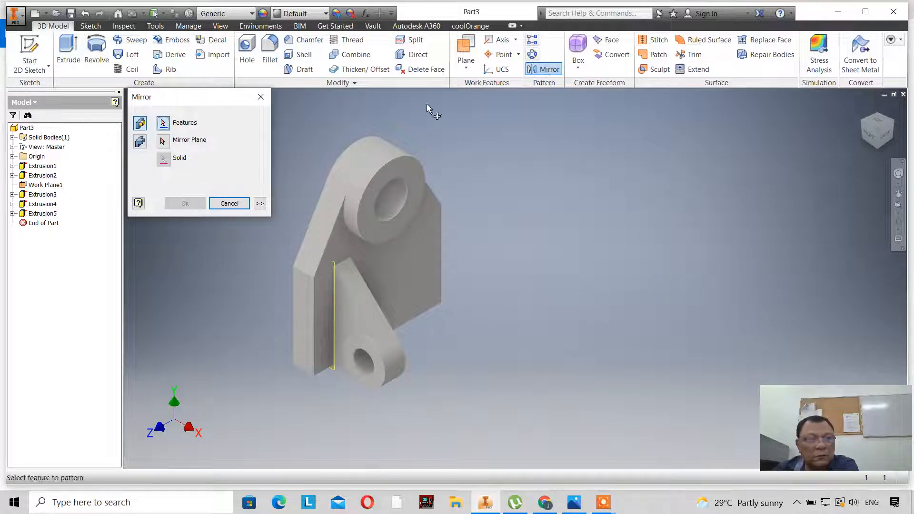
left_click(356, 324)
left_click(363, 348)
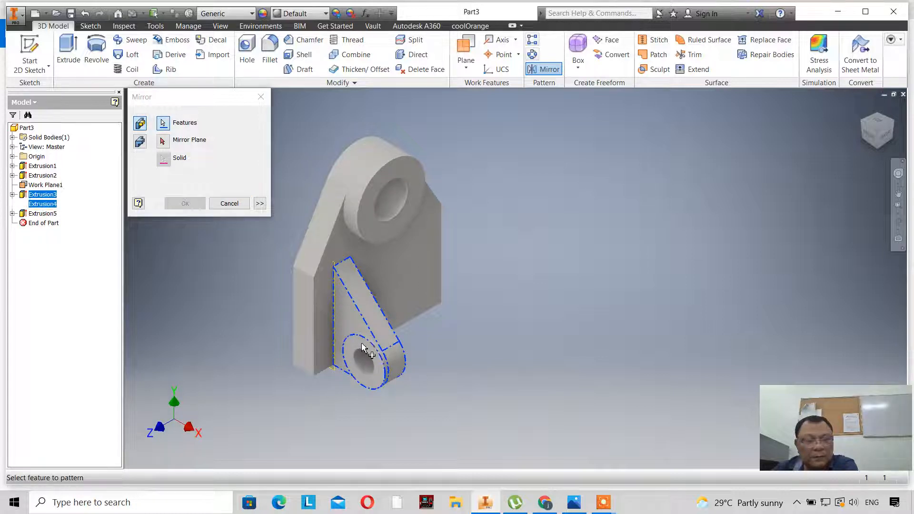
left_click(366, 361)
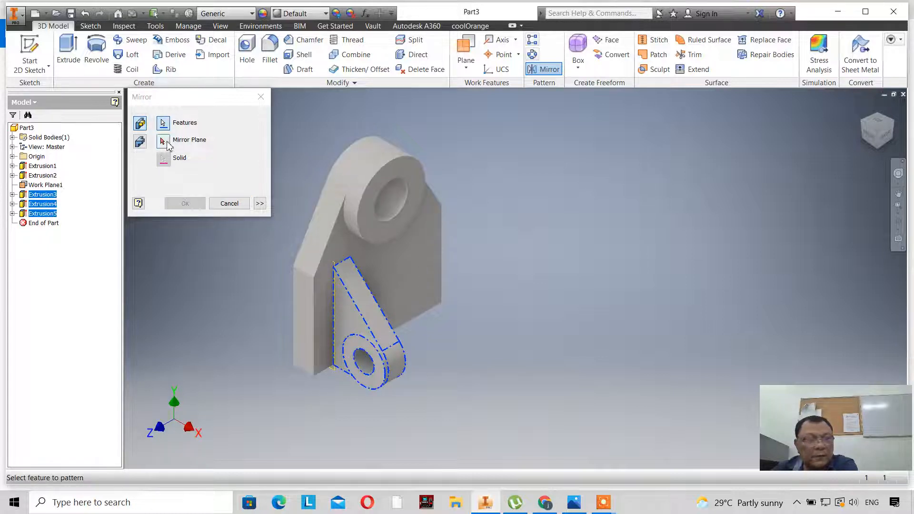
left_click(163, 141)
left_click(13, 157)
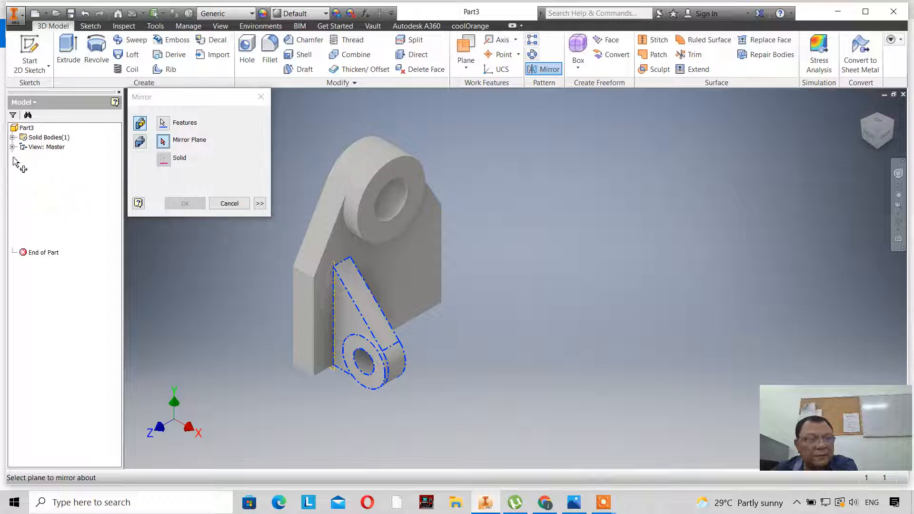
left_click(43, 185)
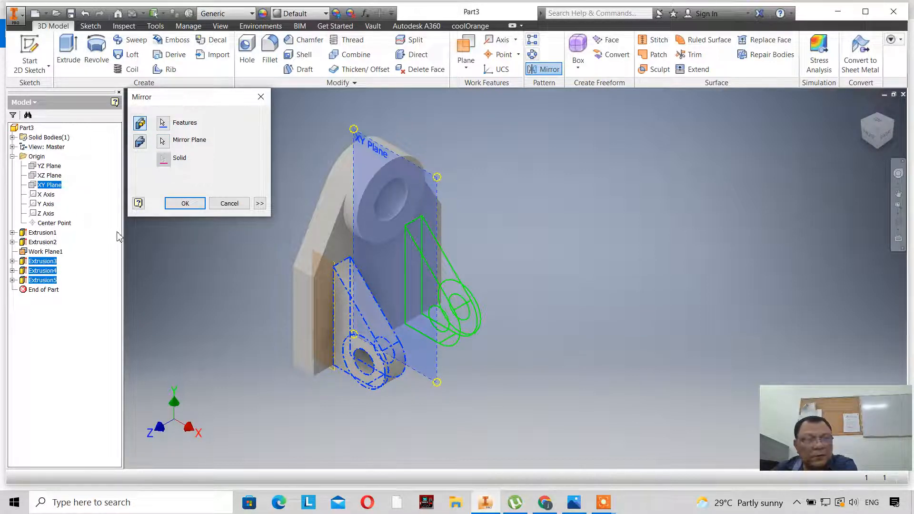
left_click(175, 206)
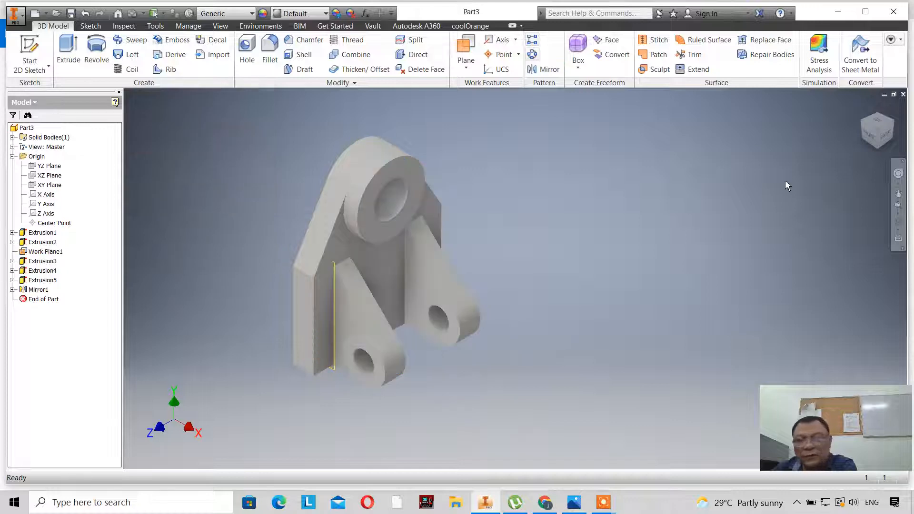
Examine both lugs from a rotated angle and return the model to its home view.
left_click(898, 222)
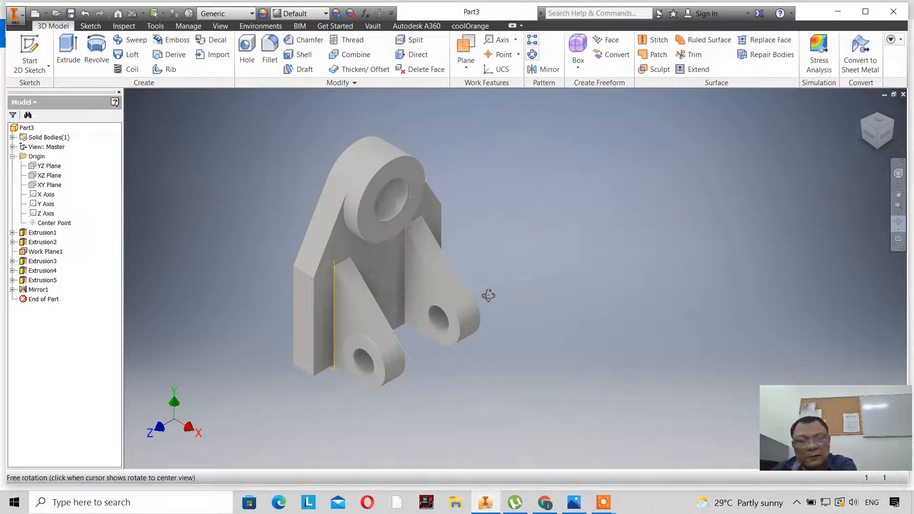
left_click_drag(489, 295, 512, 272)
right_click(698, 173)
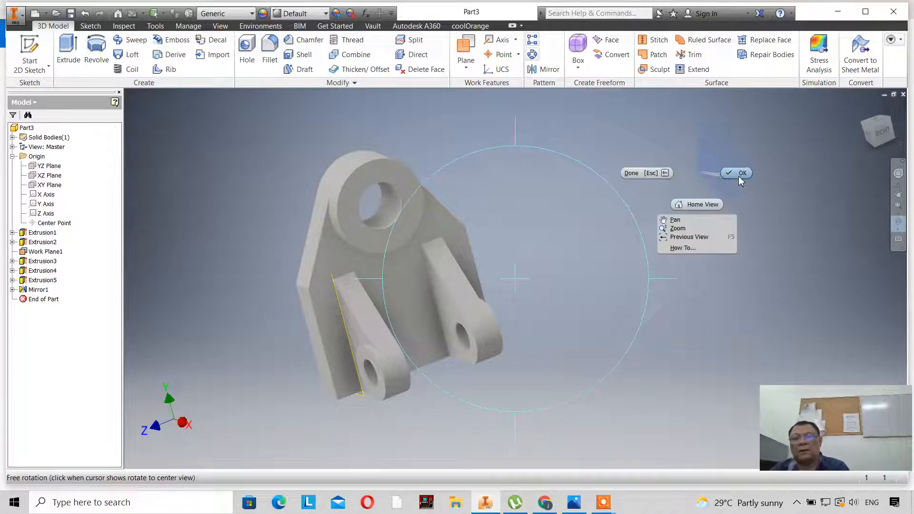
left_click(739, 176)
left_click(863, 107)
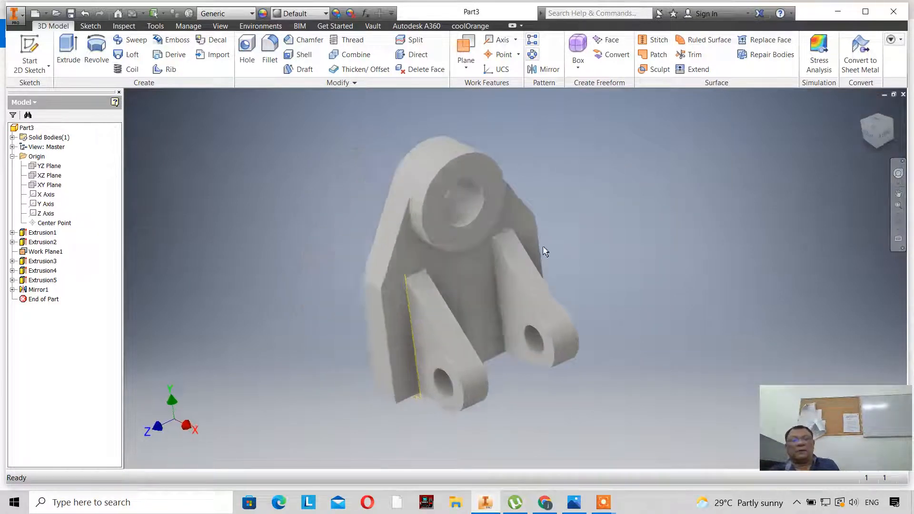
Hide the work plane beside the side lug.
scroll(645, 320, "down", 4)
scroll(434, 277, "up", 2)
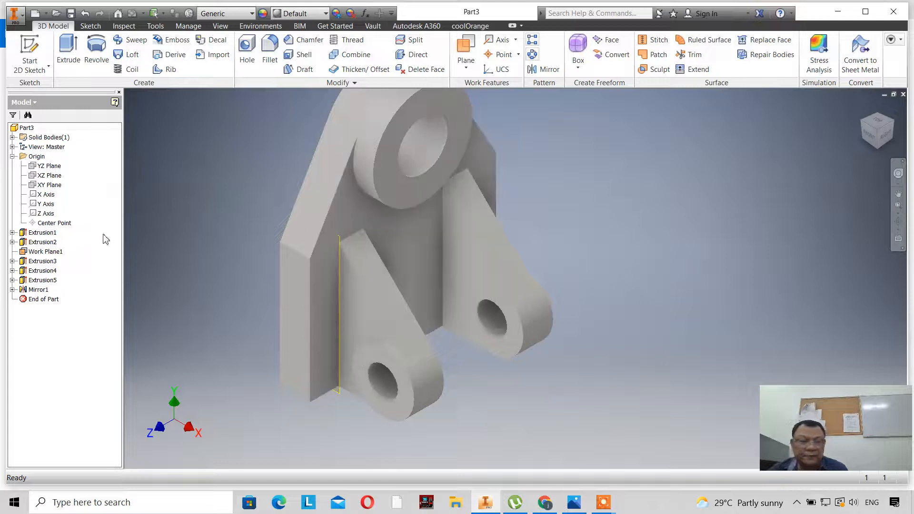
right_click(40, 256)
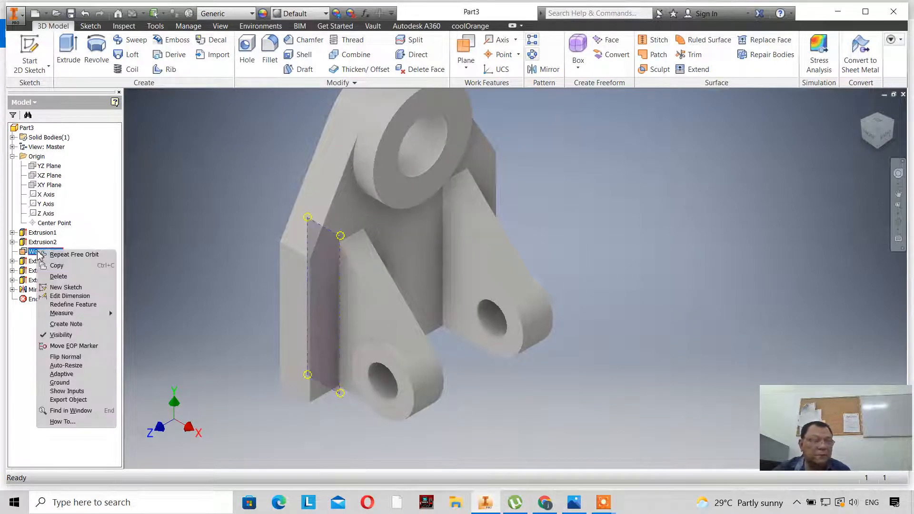
left_click(61, 335)
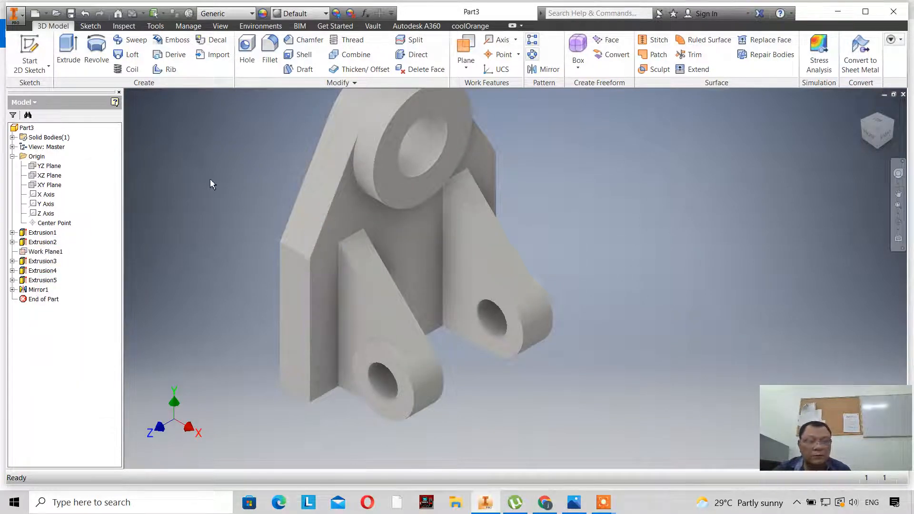
scroll(211, 178, "down", 3)
scroll(211, 179, "up", 3)
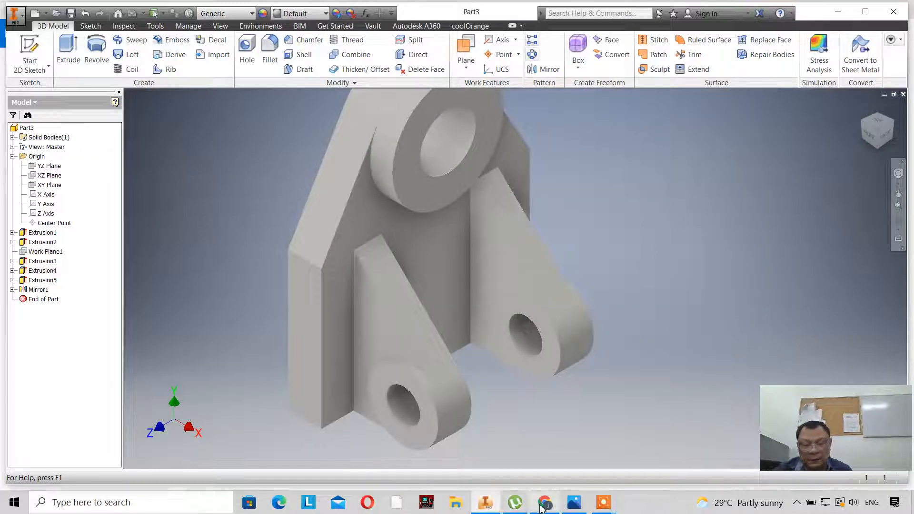
Check the slot in the ex1.JPG drawing in Photos, then sketch on the back plate's front face in Inventor and project the face's edges.
left_click(574, 504)
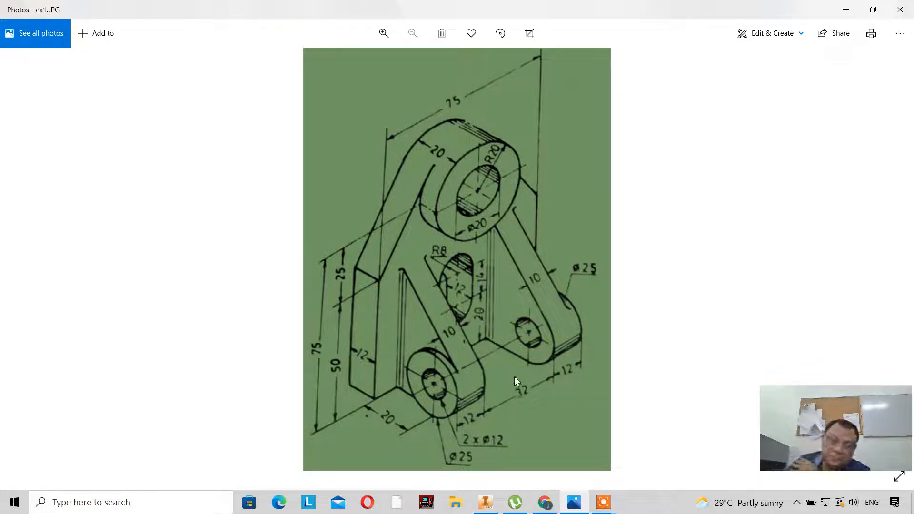
left_click(485, 503)
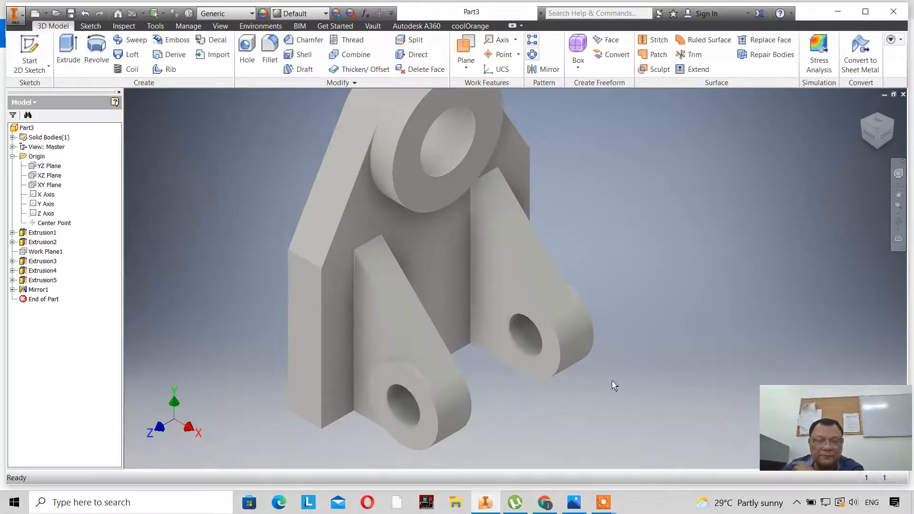
left_click(29, 44)
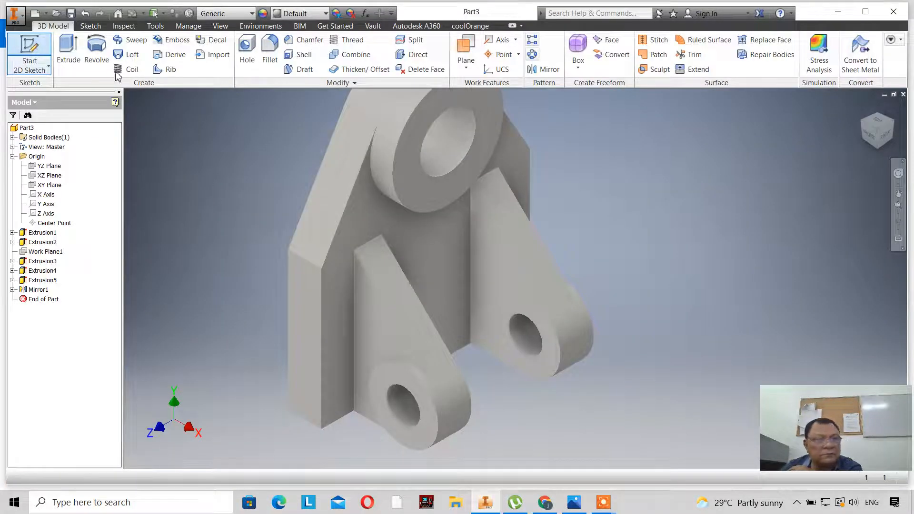
left_click(438, 288)
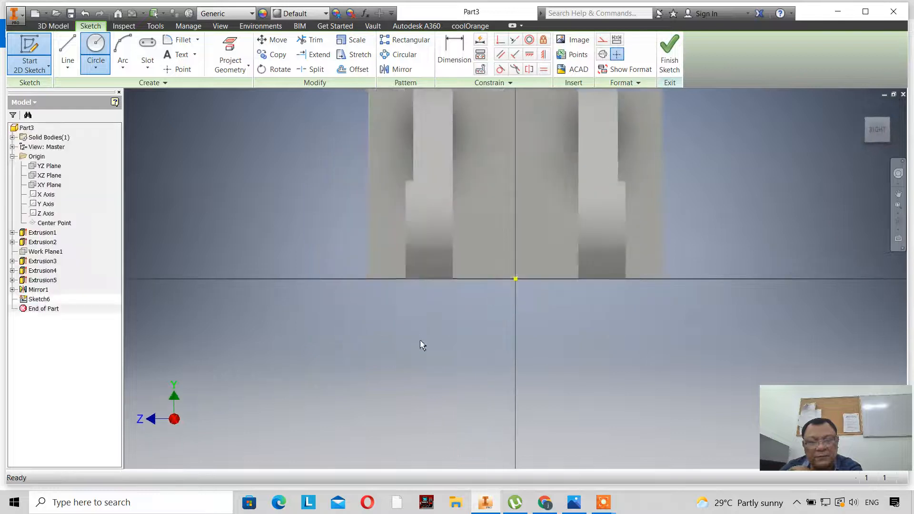
scroll(423, 345, "up", 5)
scroll(436, 309, "down", 3)
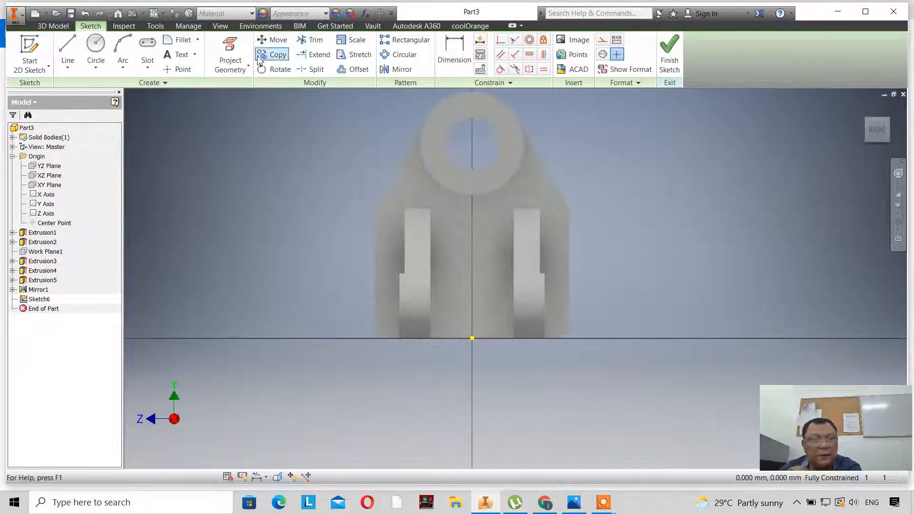
left_click(230, 52)
left_click(477, 273)
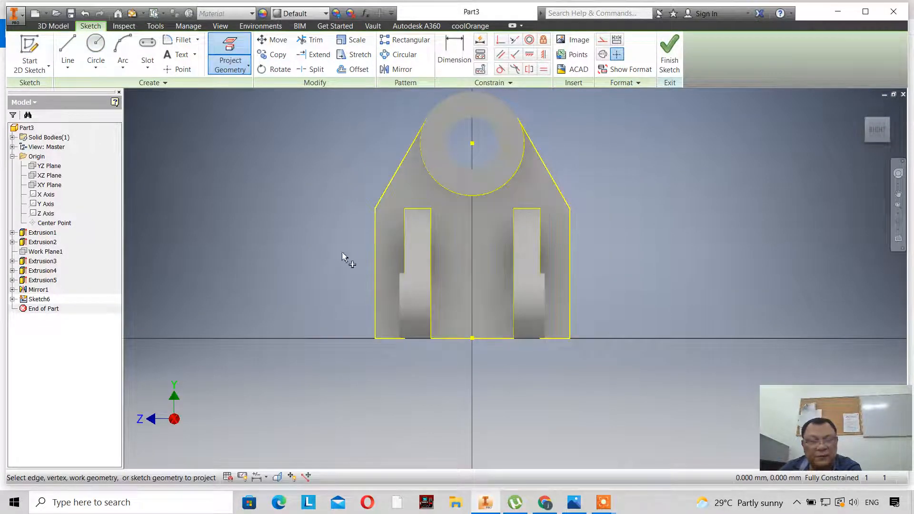
right_click(256, 215)
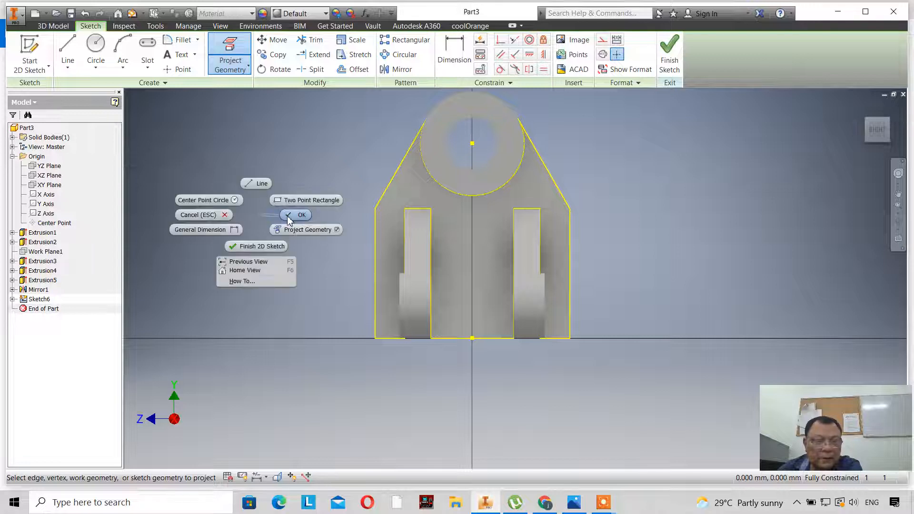
left_click(288, 217)
Place a sketch point on the plate's vertical centreline between the lugs and dimension it 20 mm above the bottom edge.
left_click(170, 70)
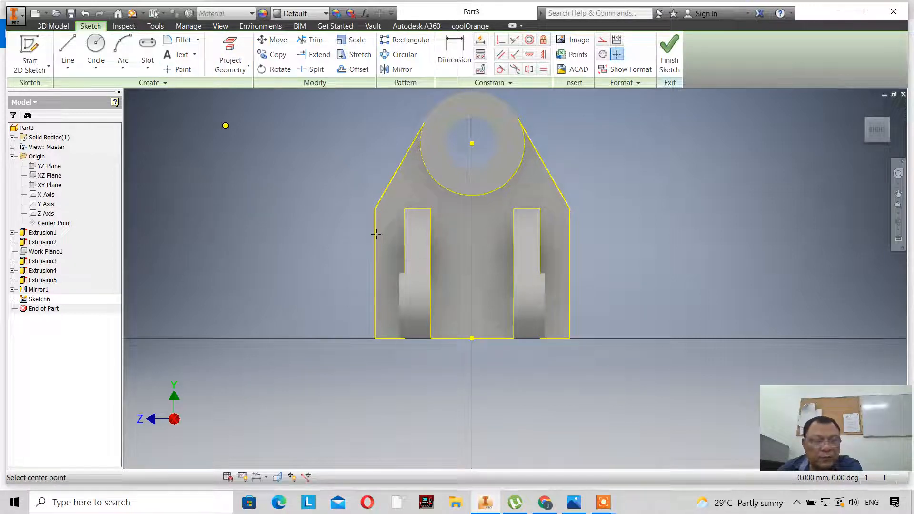
left_click(472, 282)
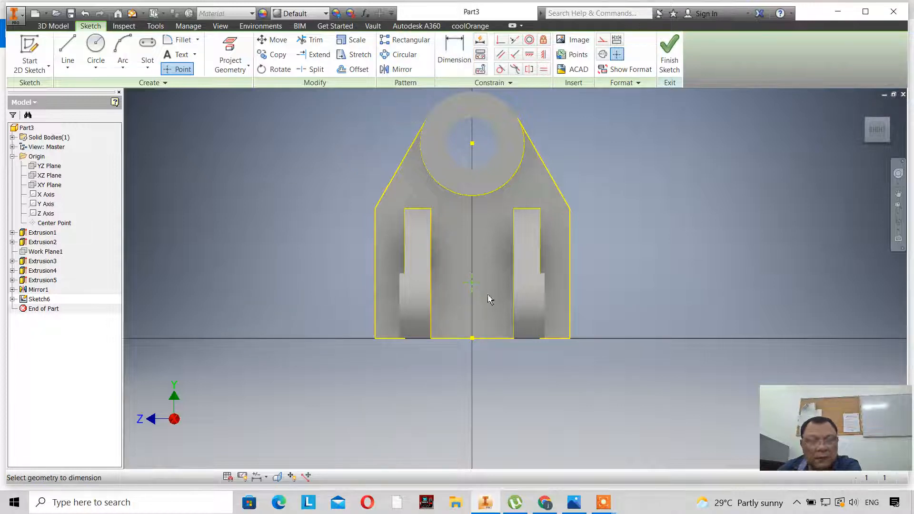
left_click(449, 59)
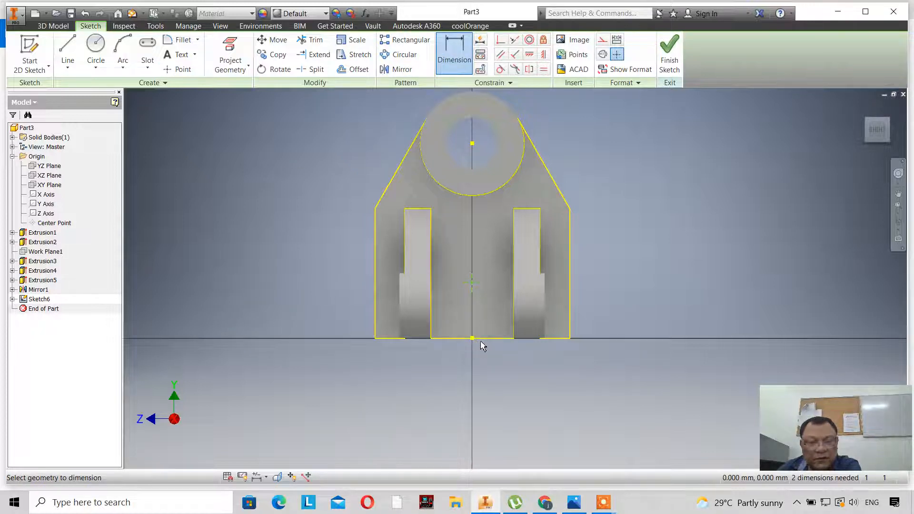
left_click(482, 339)
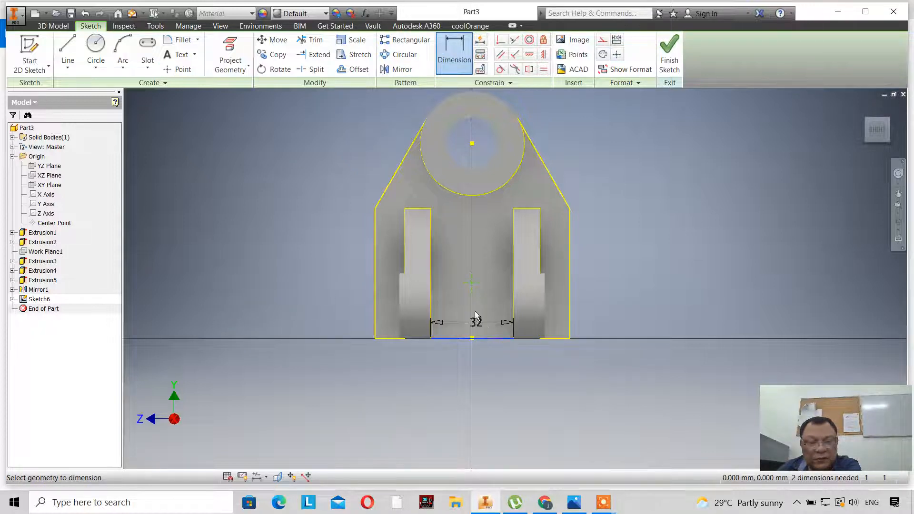
left_click(473, 283)
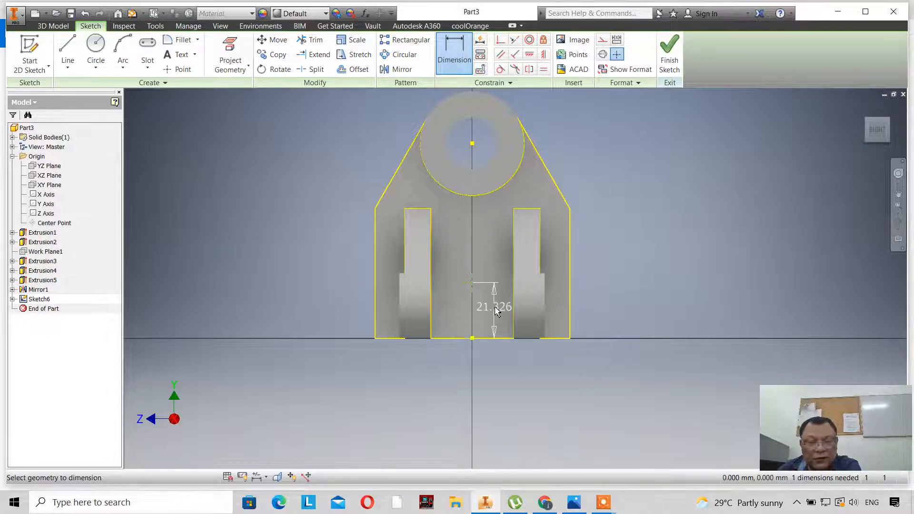
left_click(495, 310)
type("20")
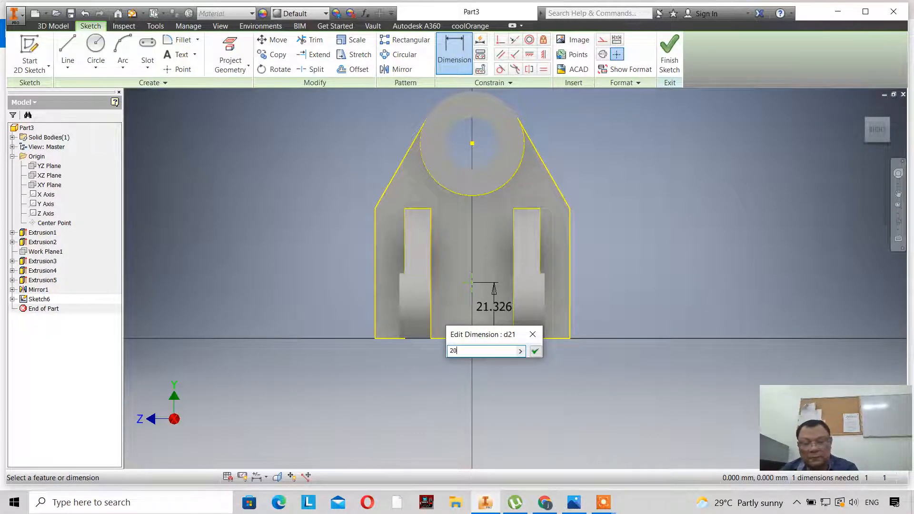
left_click(535, 351)
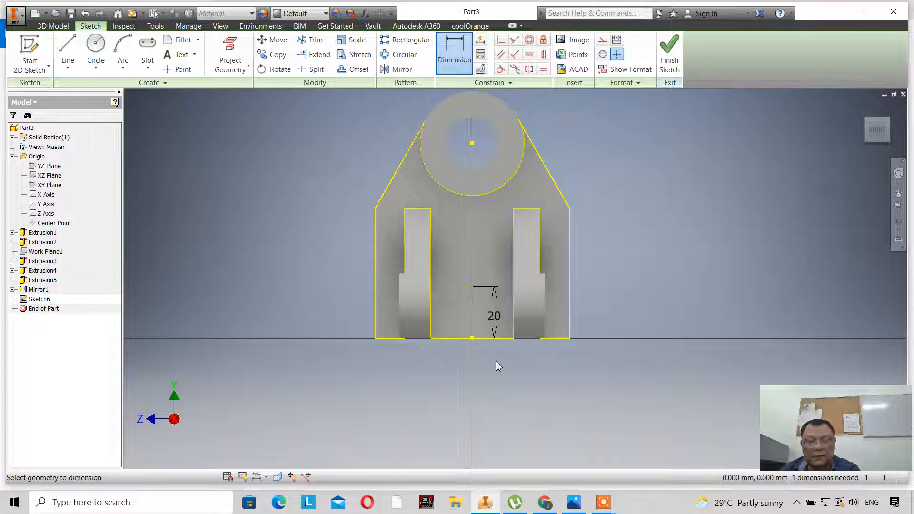
scroll(425, 362, "up", 3)
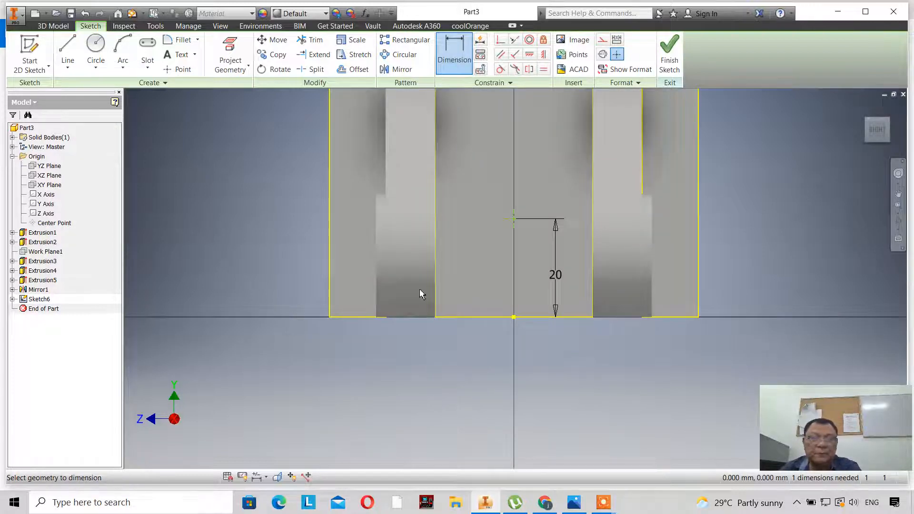
left_click(435, 228)
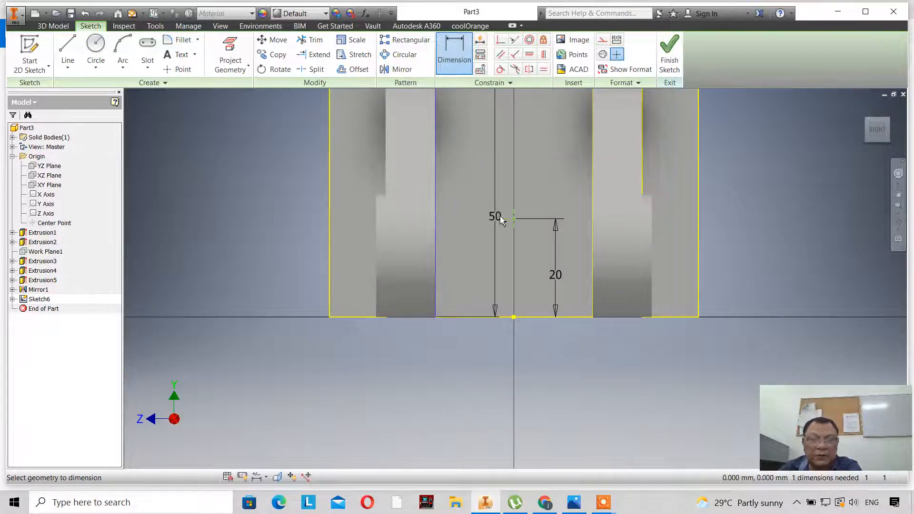
left_click(513, 220)
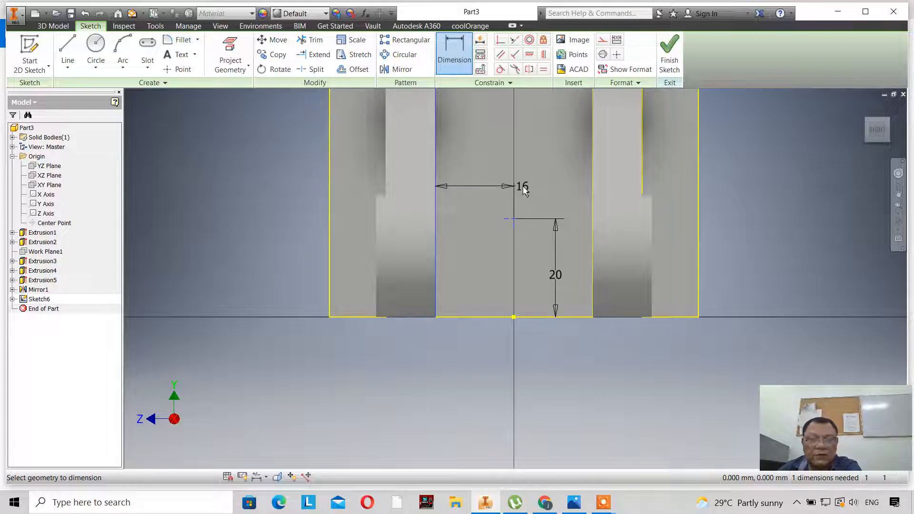
key("Escape")
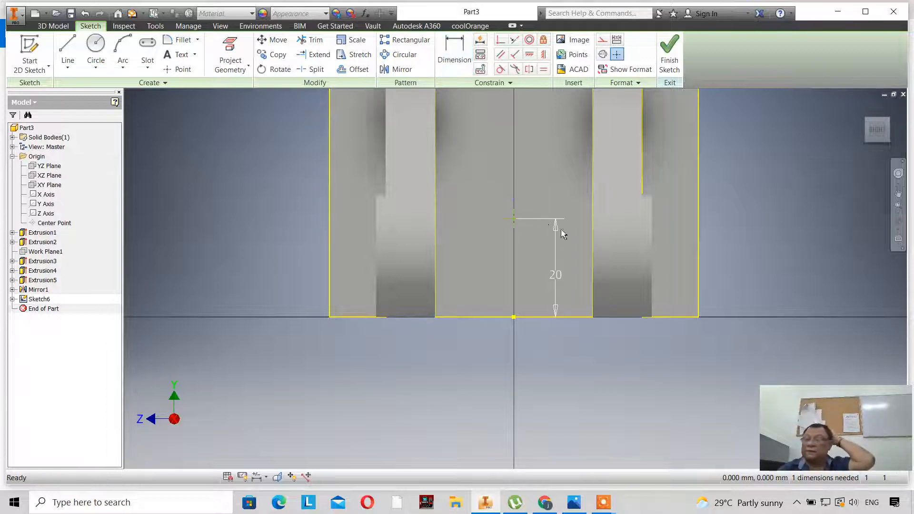
Draw a vertical center-to-center slot upward from the sketch point, 14 mm between centres and 8 mm wide, and finish the sketch.
scroll(588, 346, "down", 5)
scroll(617, 291, "up", 3)
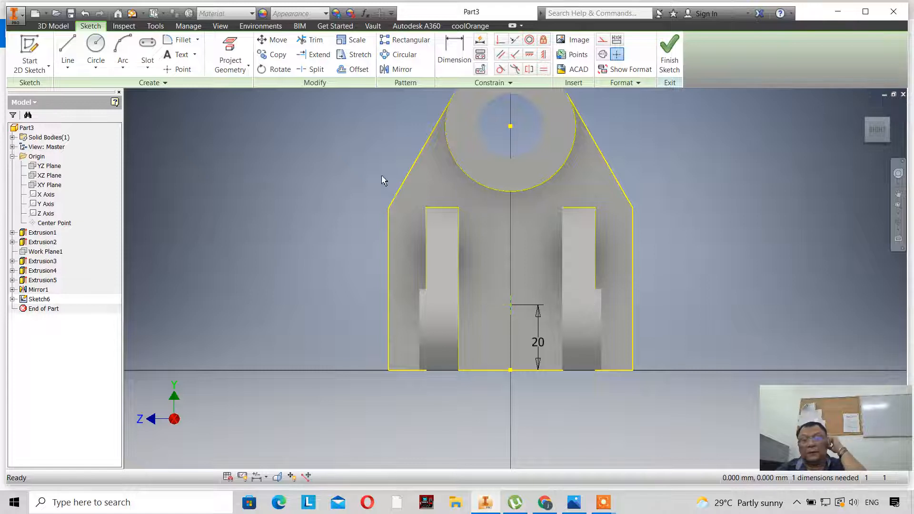
left_click(148, 67)
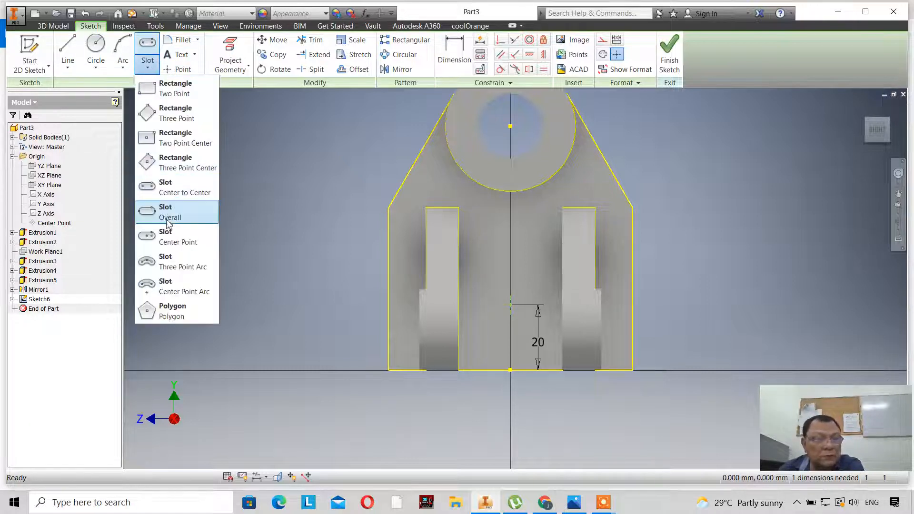
left_click(177, 188)
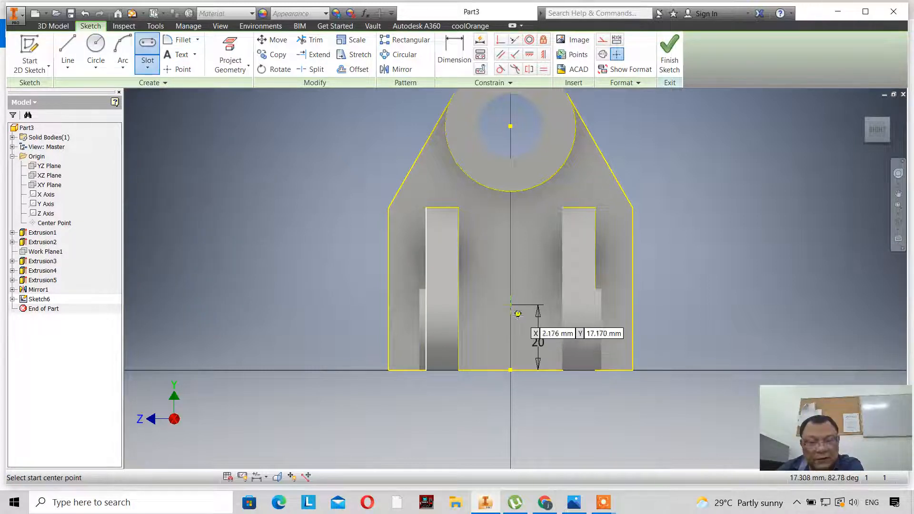
left_click(510, 305)
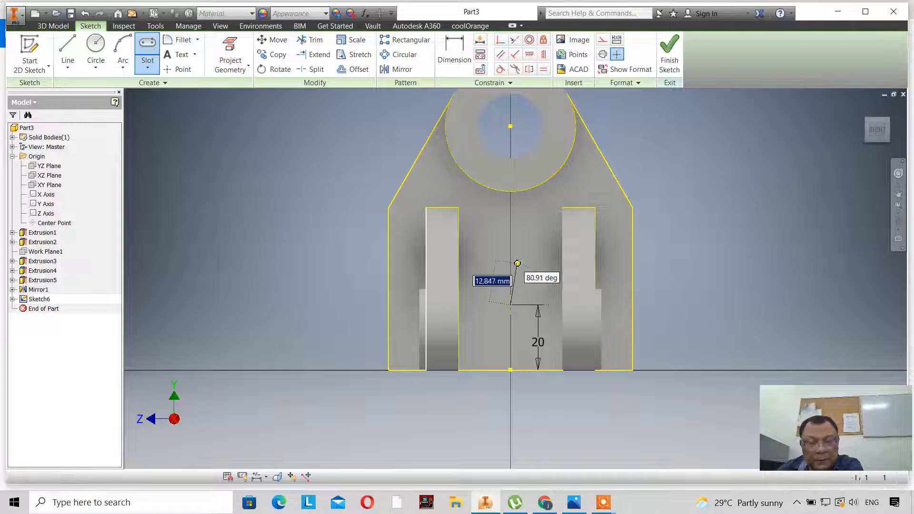
type("1")
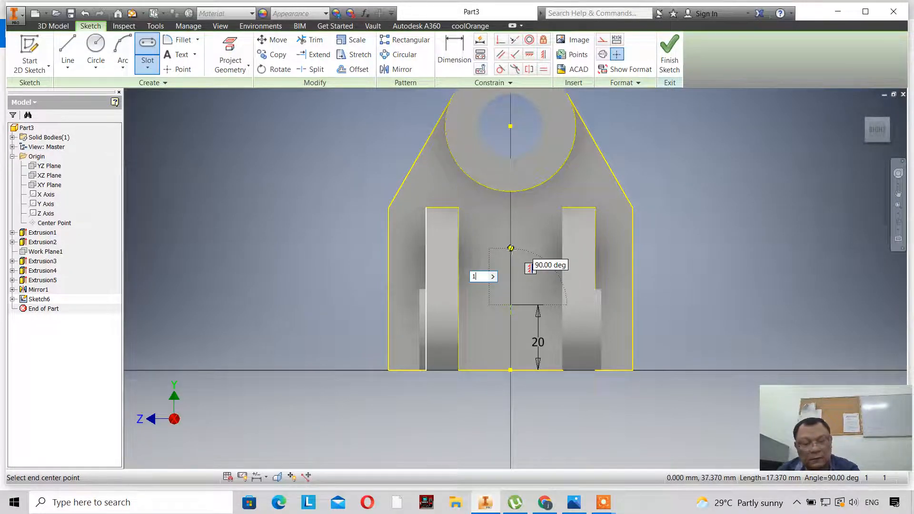
type("4")
key("Return")
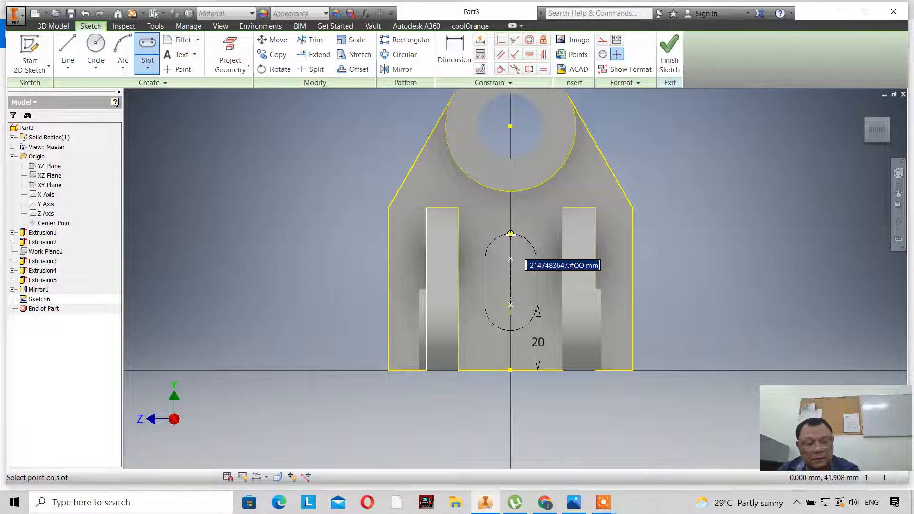
type("6")
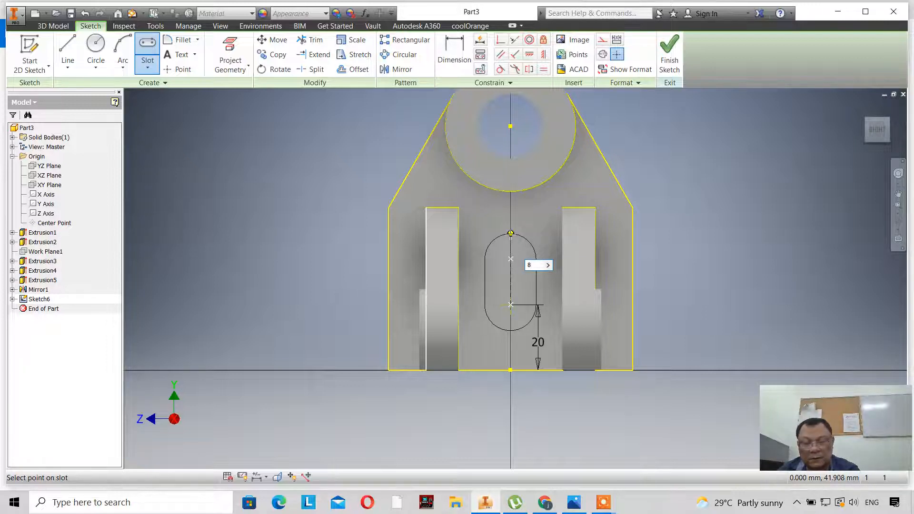
key("Return")
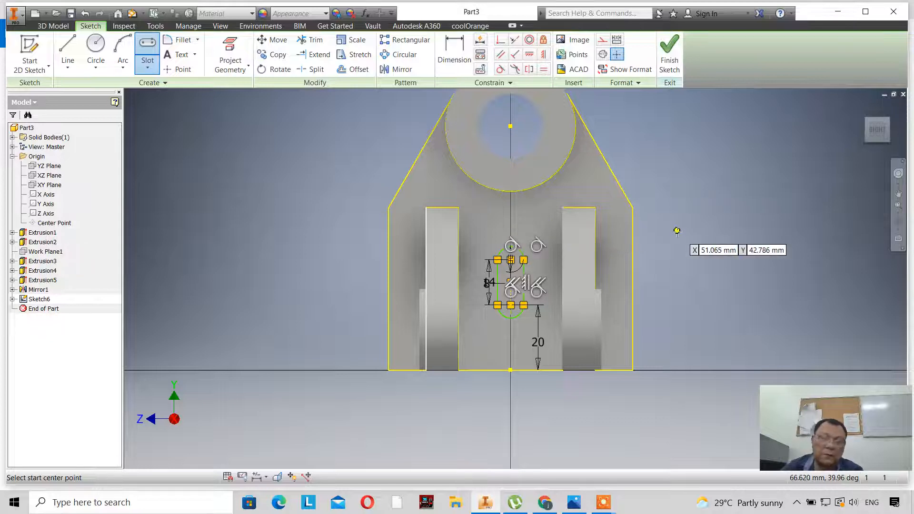
right_click(677, 231)
left_click(713, 234)
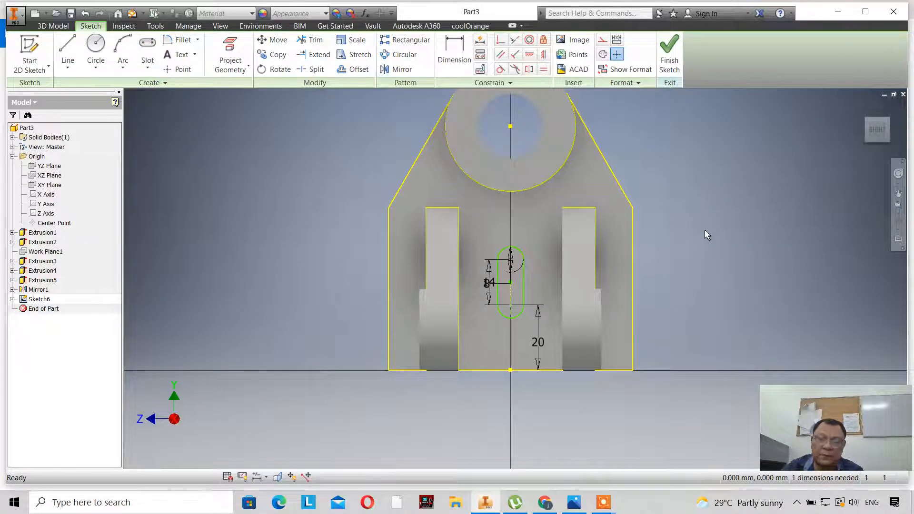
left_click(679, 59)
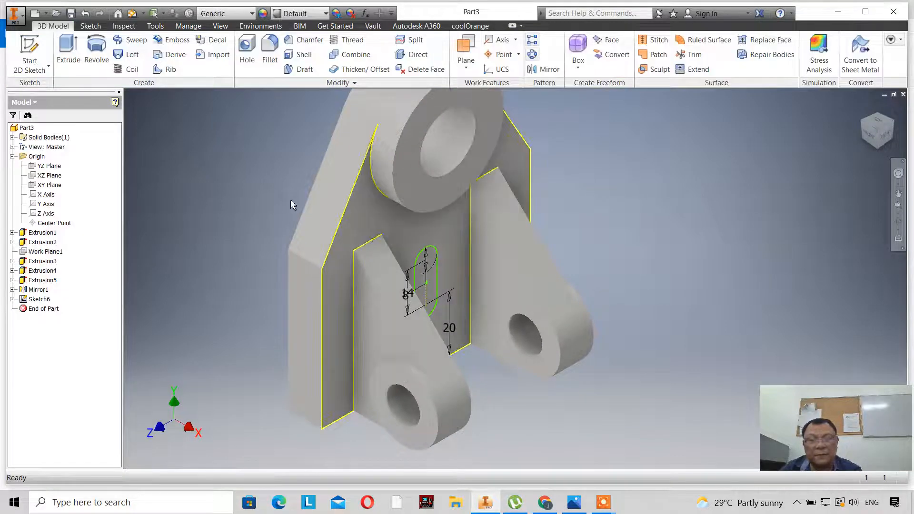
Extrude the slot profile as a cut through the back plate, using To Next as the extent.
left_click(68, 50)
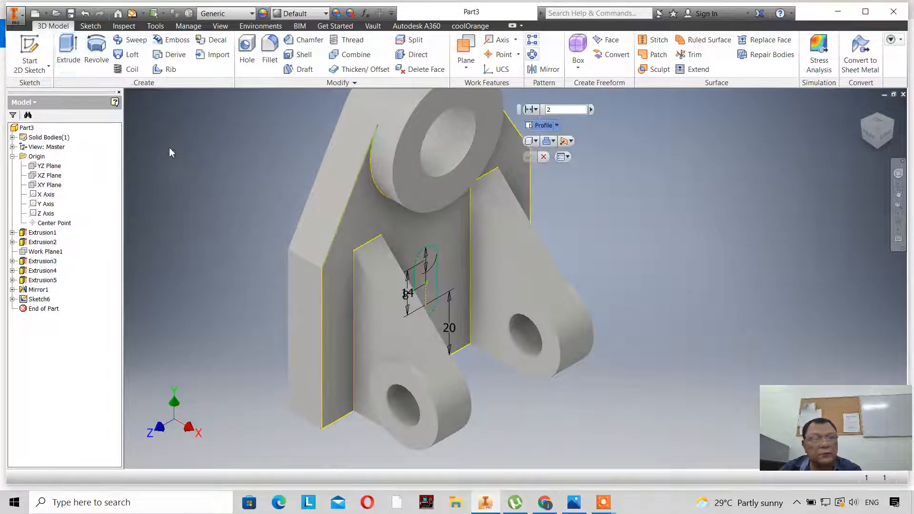
left_click(208, 159)
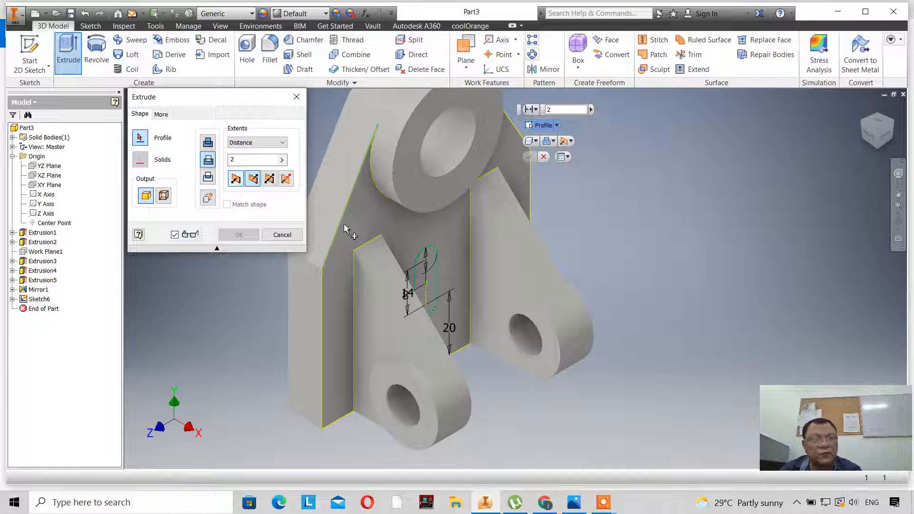
left_click(426, 275)
left_click(282, 142)
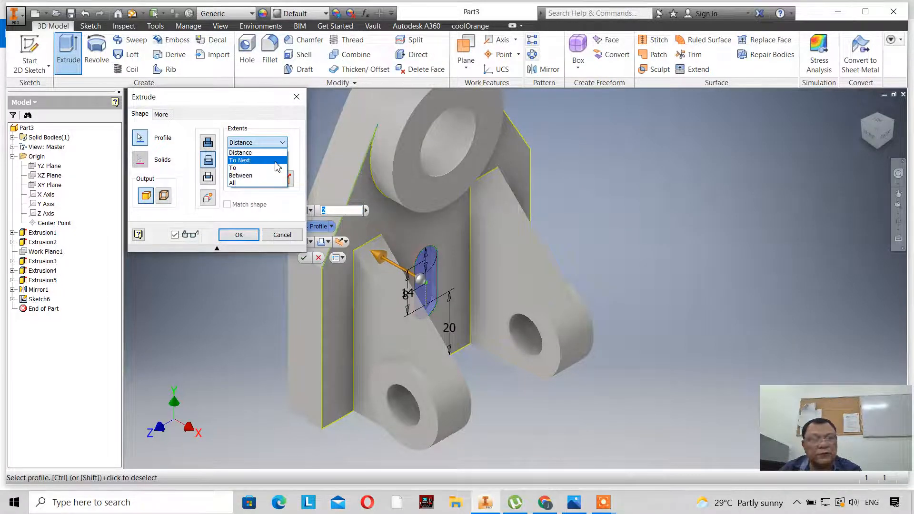
left_click(276, 161)
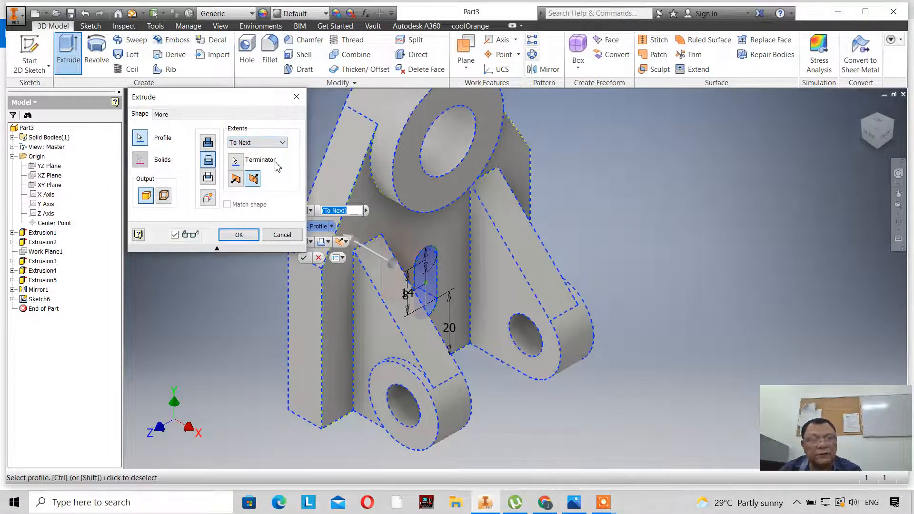
left_click(238, 235)
scroll(236, 231, "down", 5)
scroll(232, 226, "up", 5)
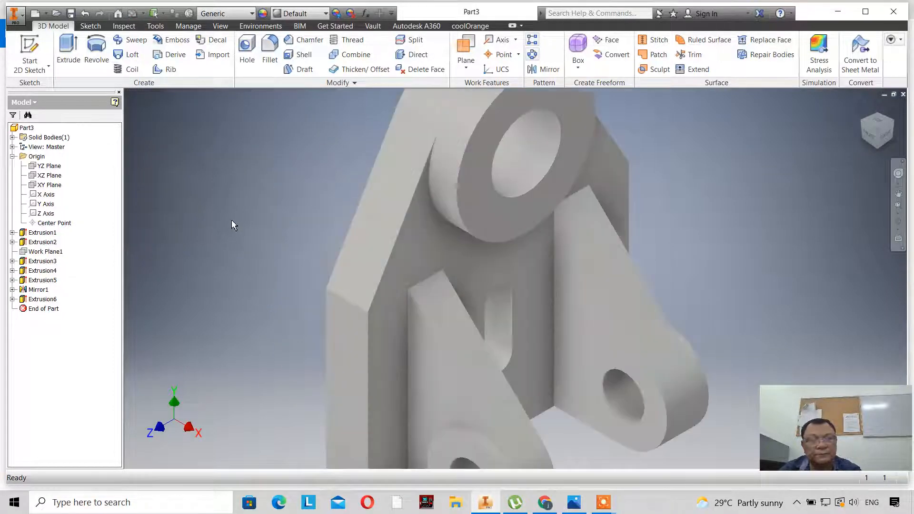
scroll(235, 221, "down", 2)
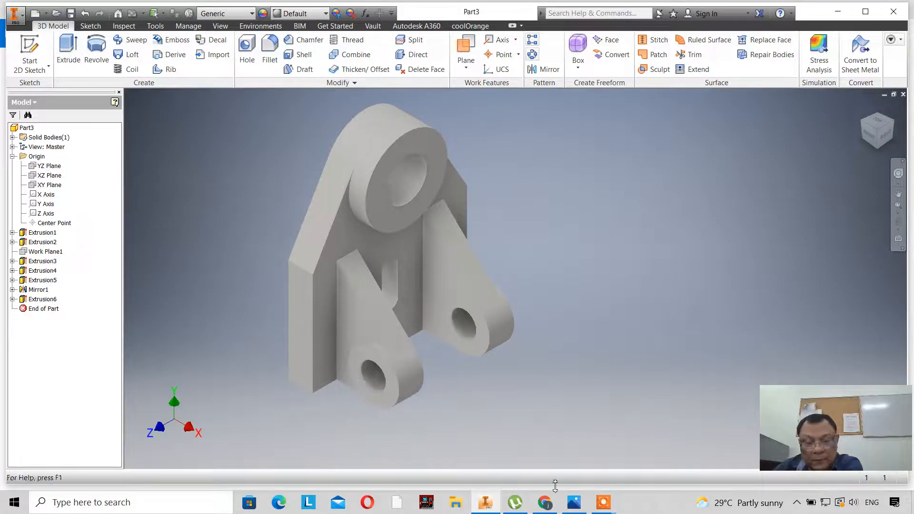
Check the ex1.JPG drawing in Photos, then in Inventor fillet the four vertical edges where the lugs meet the back plate with a 2 mm radius.
left_click(574, 502)
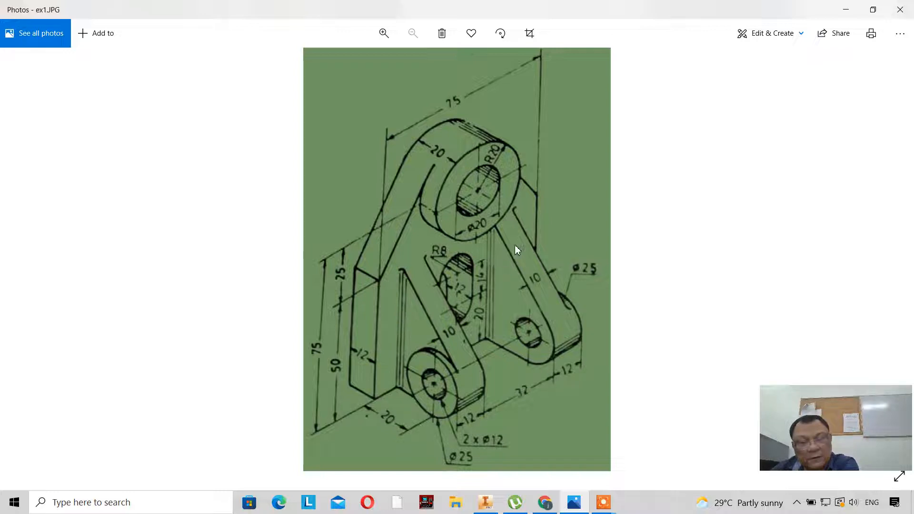
left_click(486, 503)
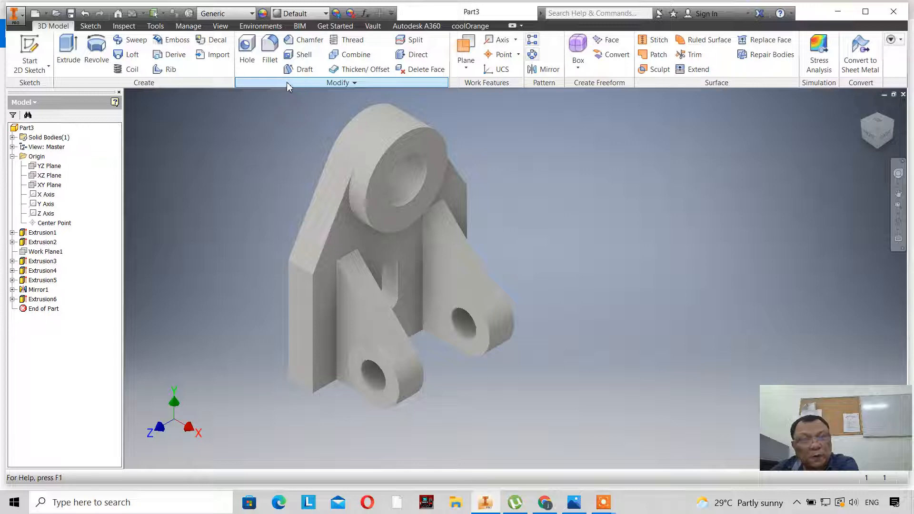
left_click(271, 45)
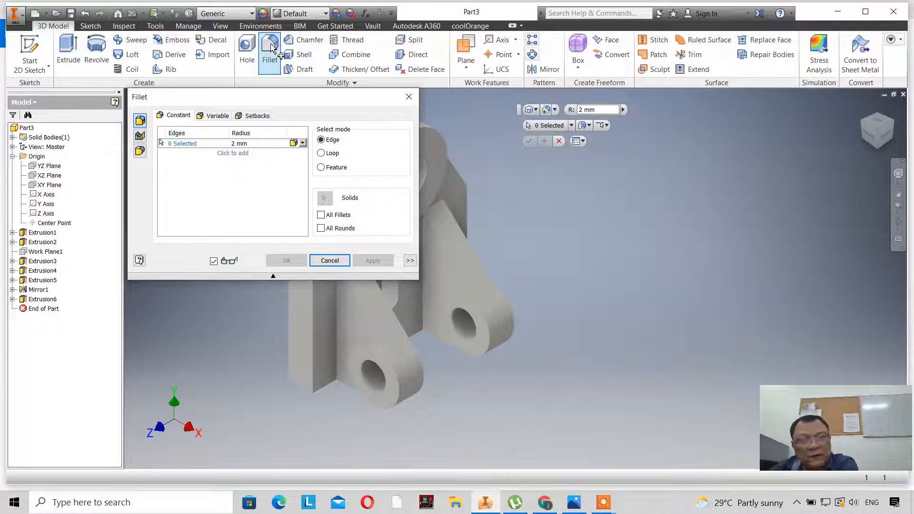
left_click_drag(300, 102, 167, 32)
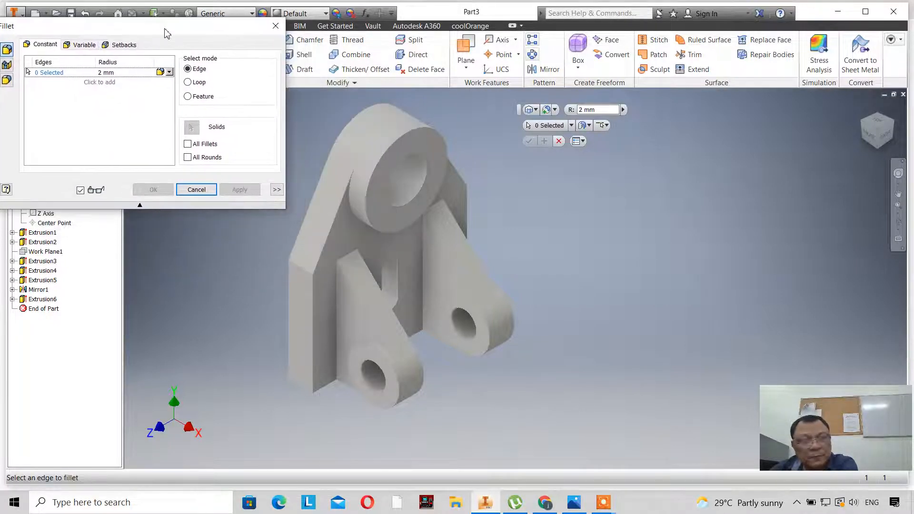
left_click(338, 300)
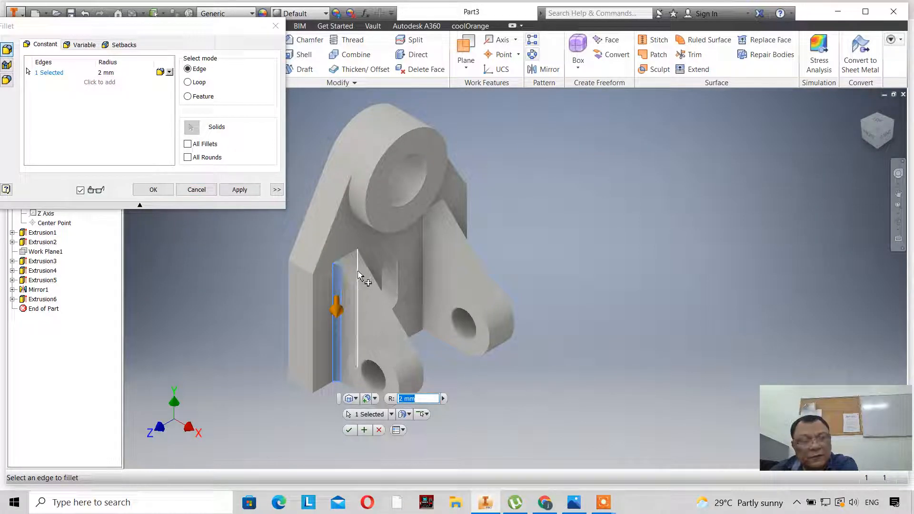
left_click(358, 274)
left_click(424, 259)
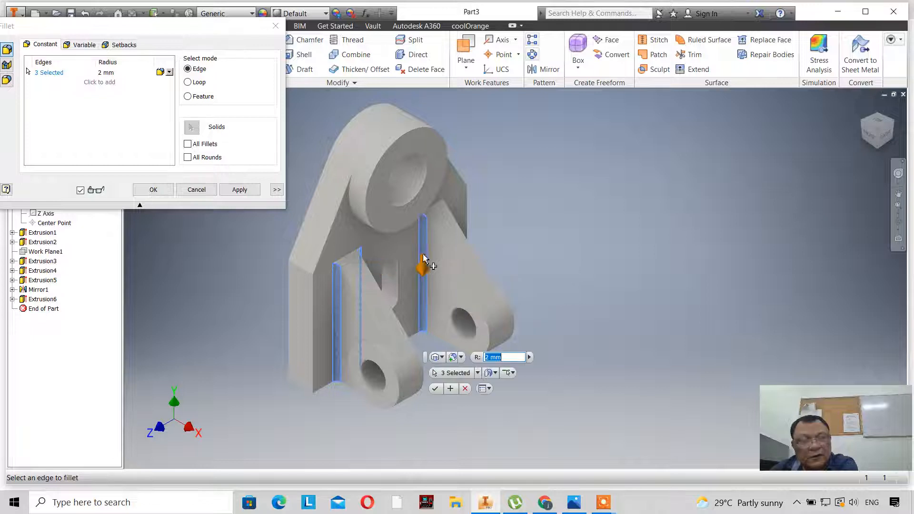
left_click(447, 240)
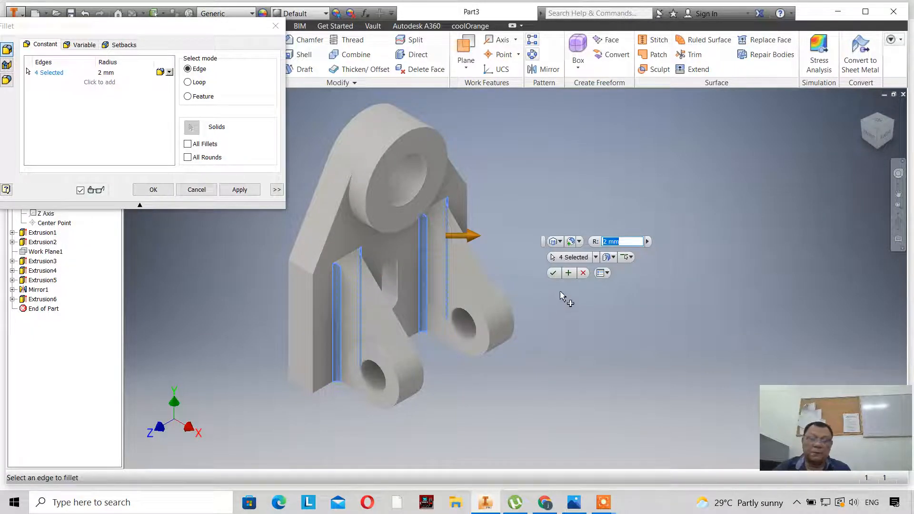
left_click(554, 274)
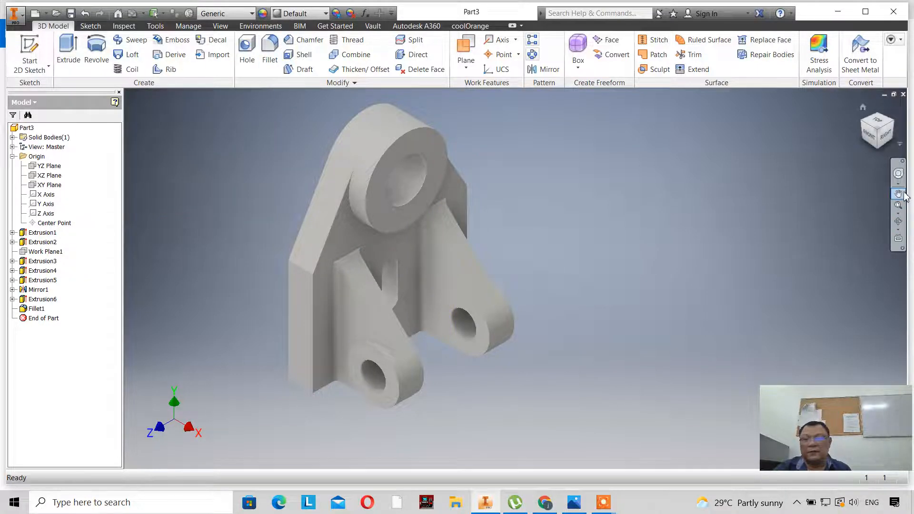
Inspect the filleted bracket from another angle, restore the home view and reposition the model in it.
left_click(898, 222)
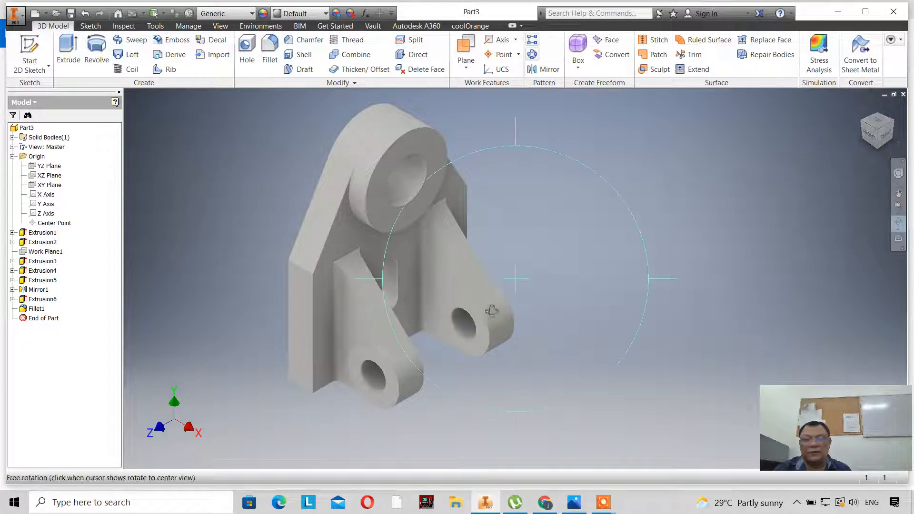
left_click_drag(521, 306, 574, 310)
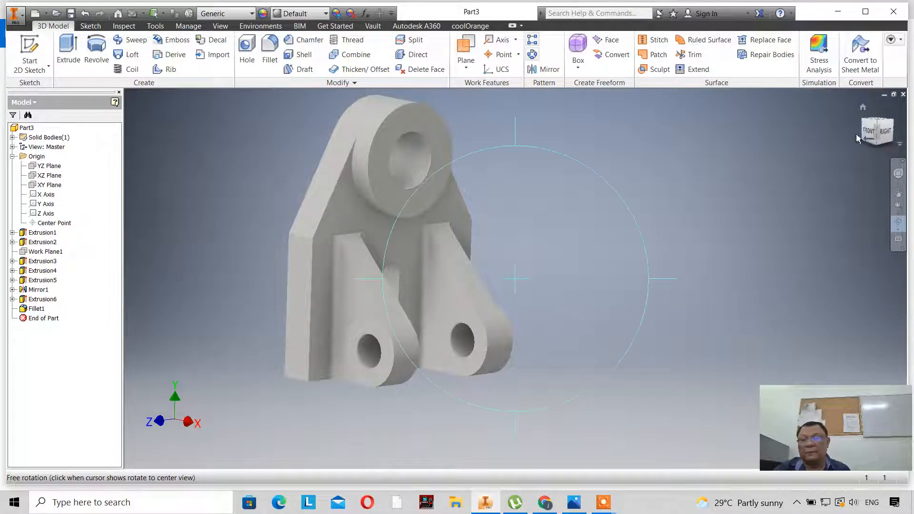
left_click(862, 108)
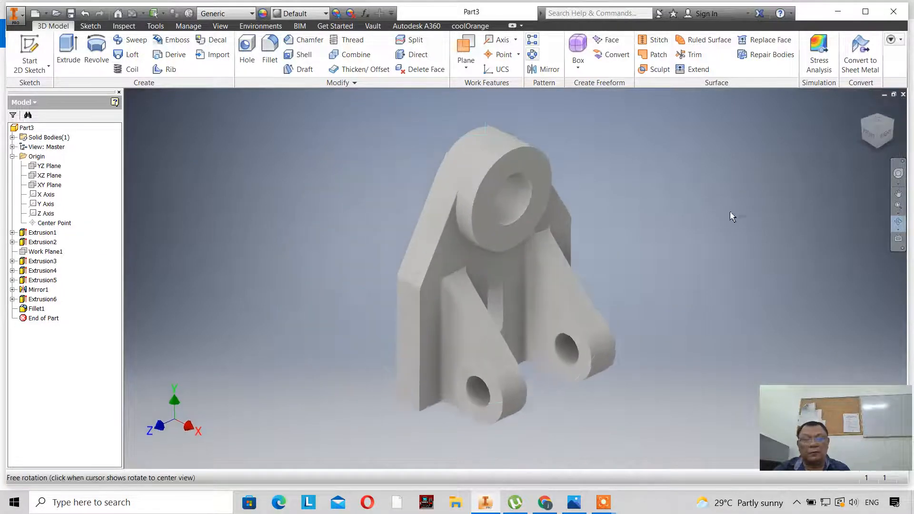
left_click(898, 194)
left_click_drag(576, 265, 371, 228)
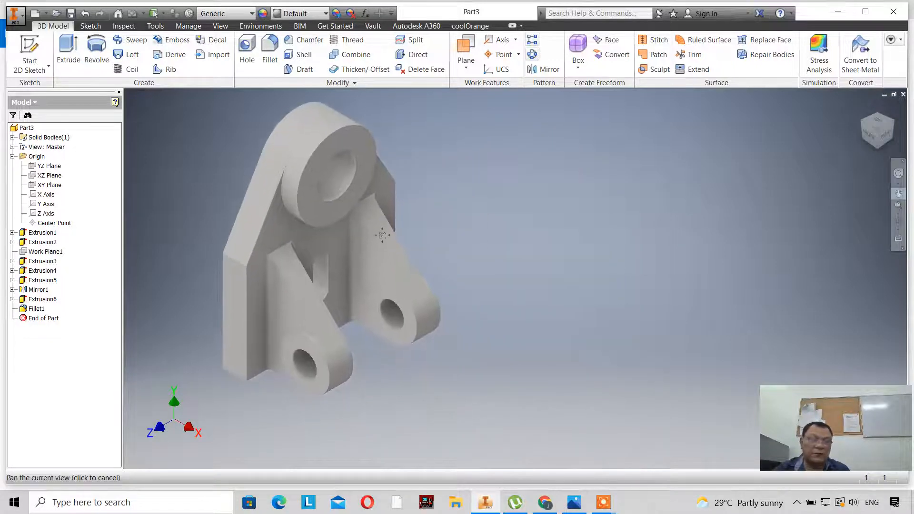
right_click(474, 228)
left_click(512, 213)
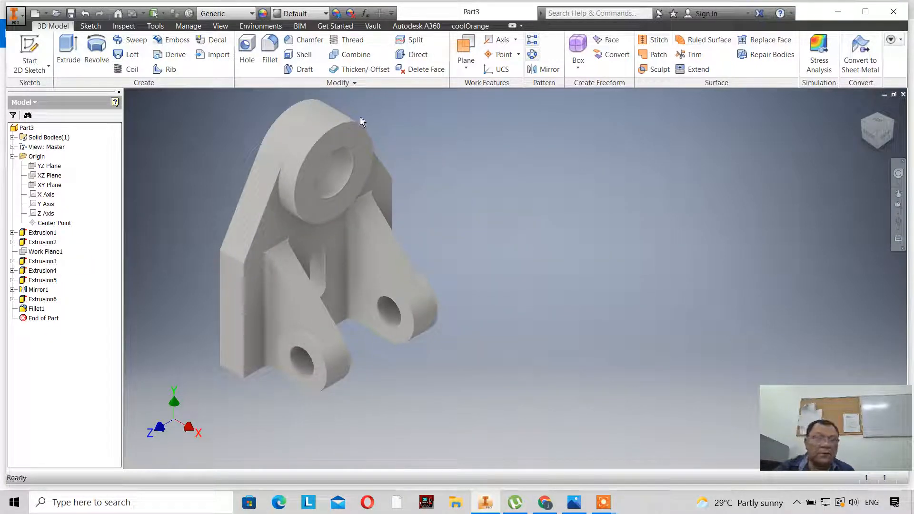
Apply the Chrome - Polished appearance from the Inventor Material Library to the bracket.
left_click(325, 16)
scroll(340, 76, "up", 4)
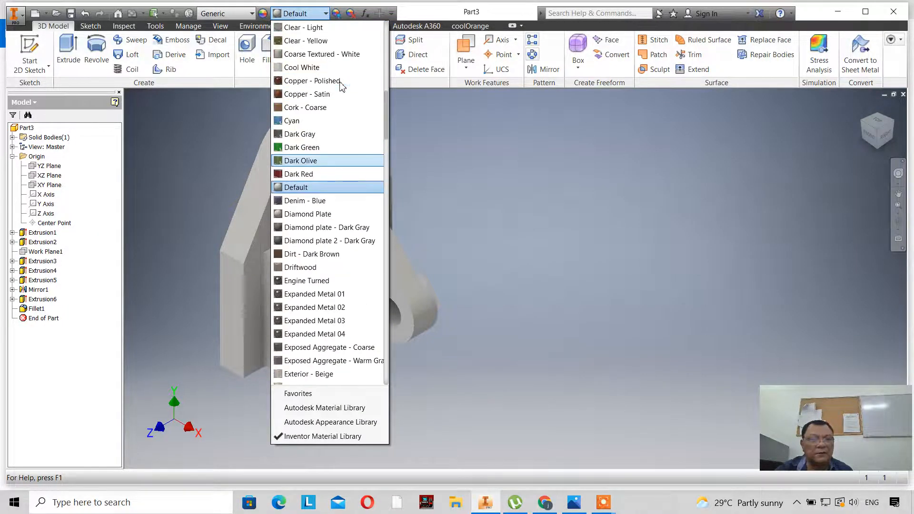
scroll(342, 86, "up", 2)
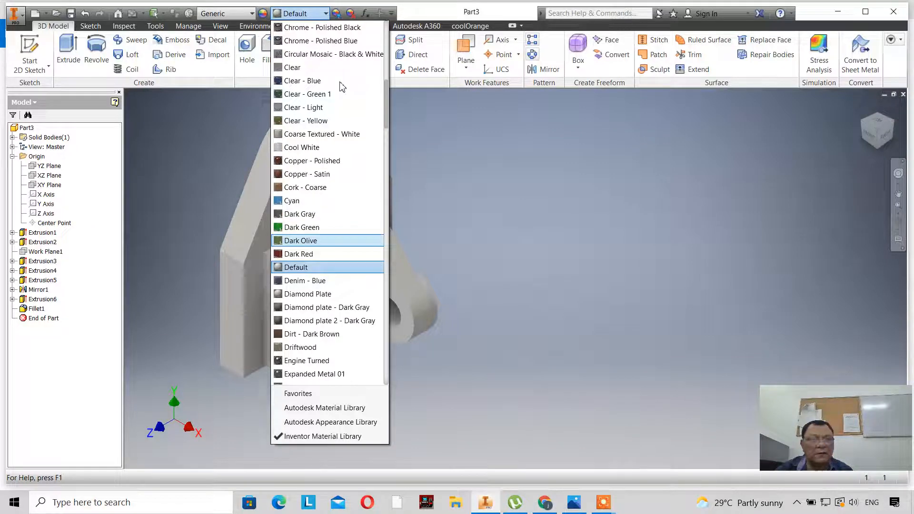
scroll(341, 87, "up", 6)
scroll(341, 86, "up", 3)
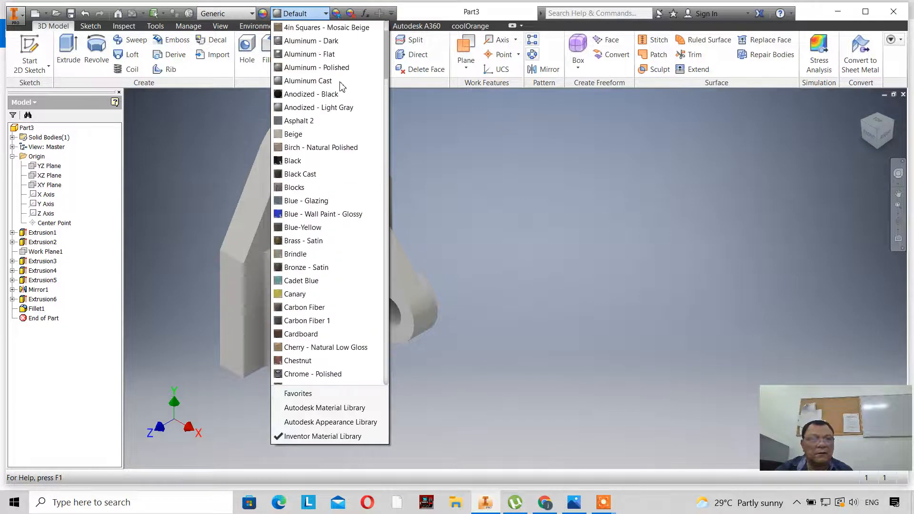
scroll(342, 87, "up", 2)
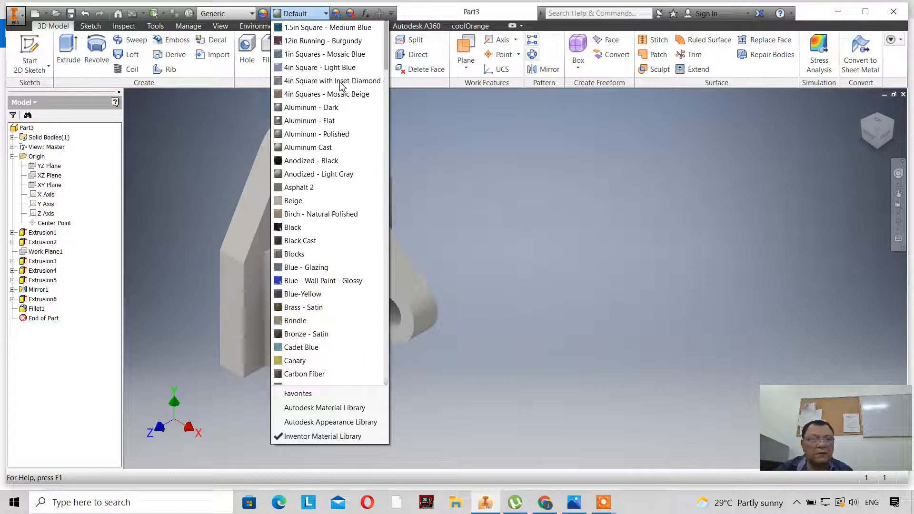
scroll(342, 86, "down", 3)
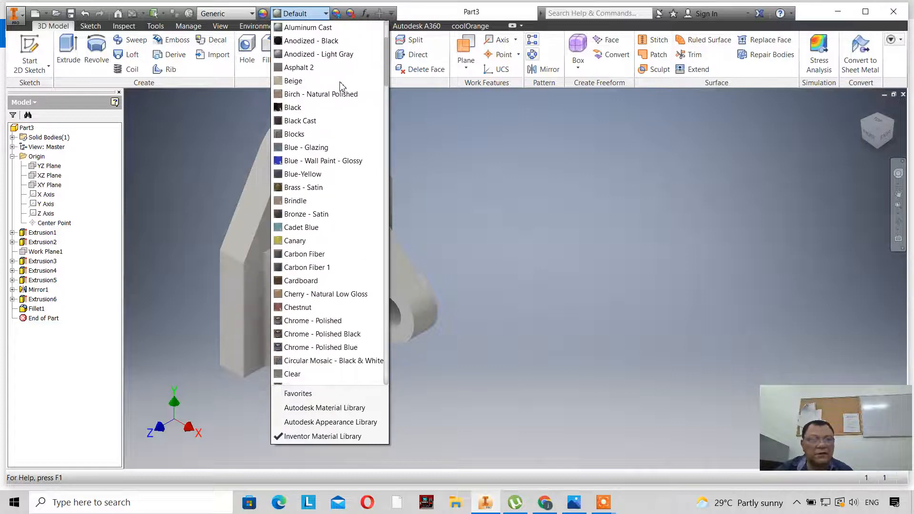
left_click(311, 321)
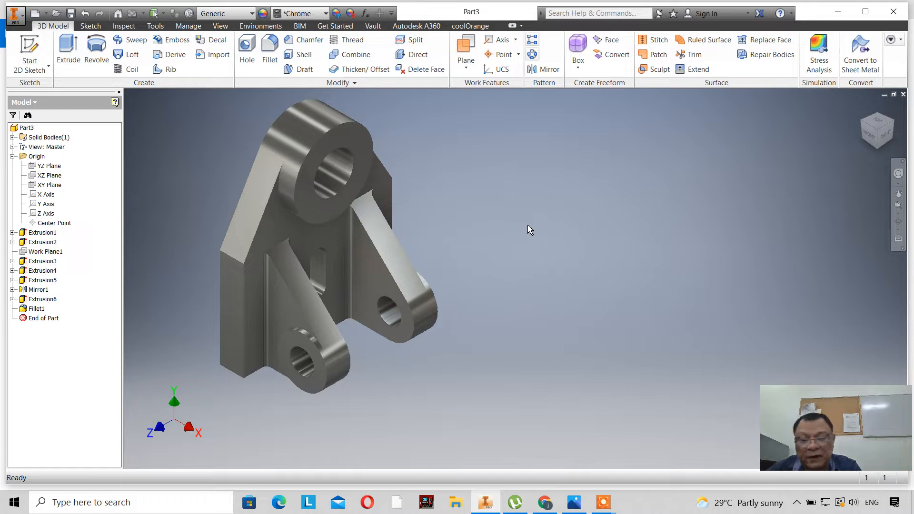
mouse_move(605, 503)
left_click(627, 476)
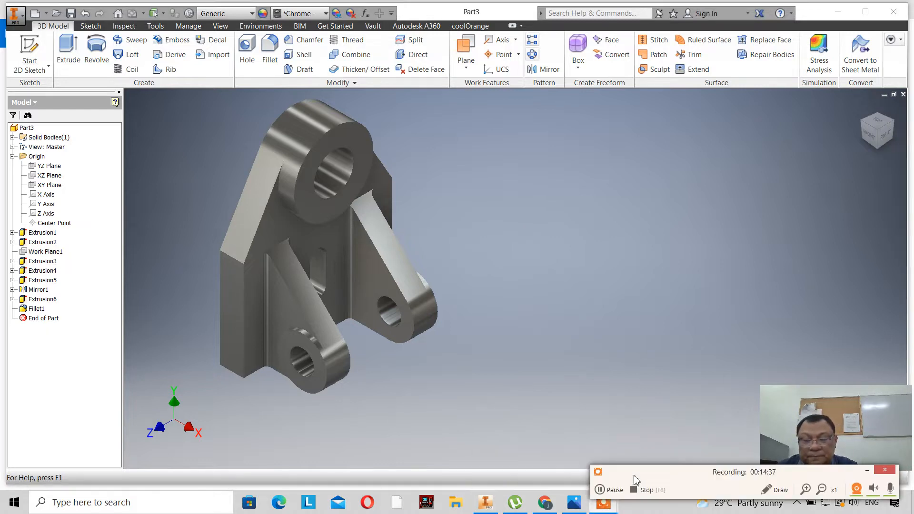